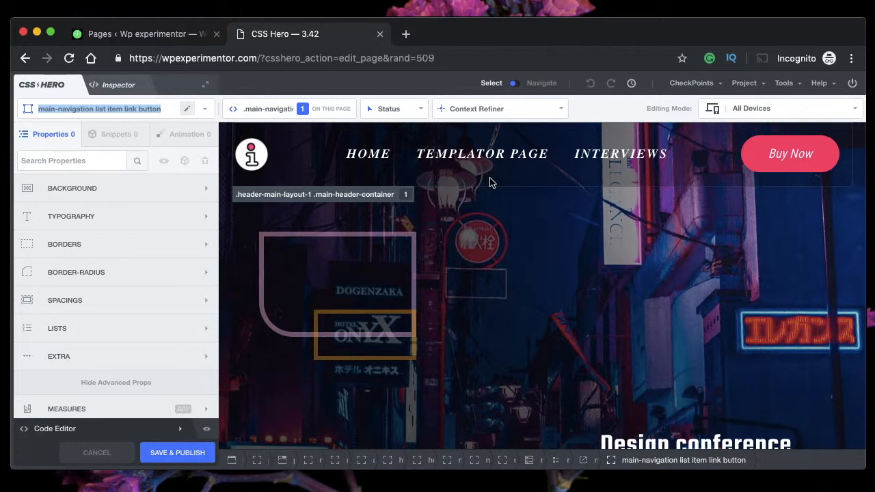
- Create and save a project variable named base_theme with the value 16px
left_click(489, 182)
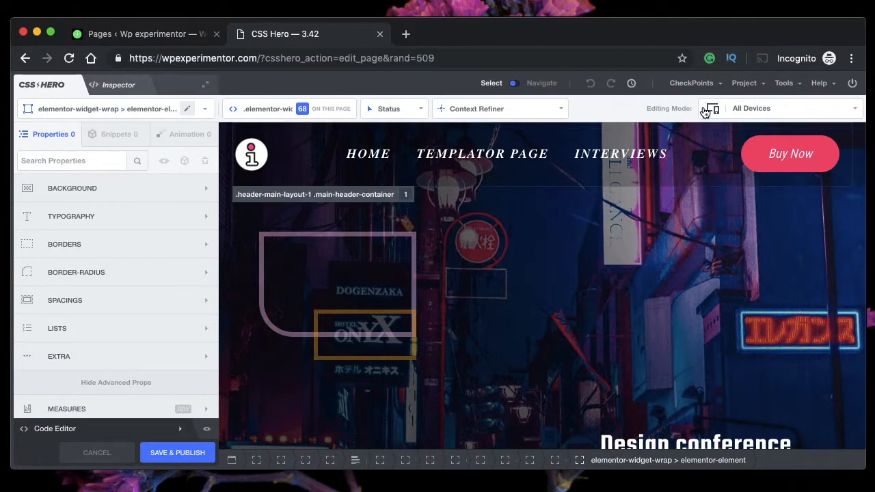
left_click(755, 87)
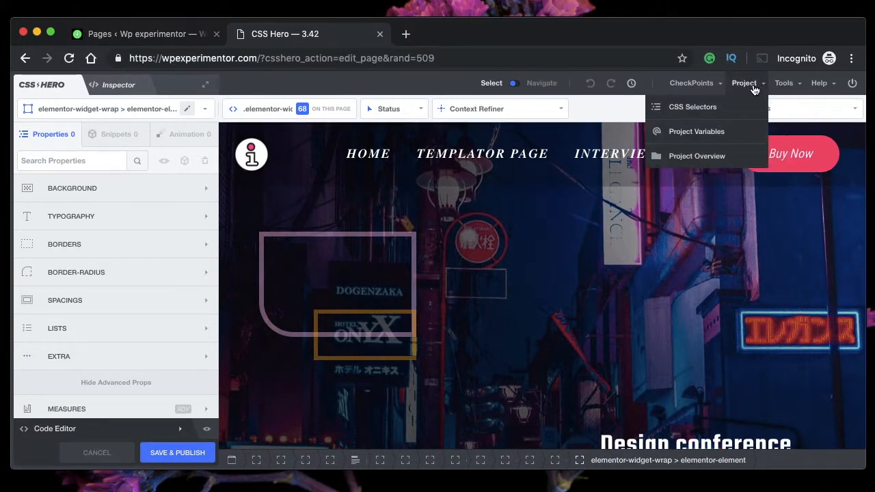
left_click(710, 134)
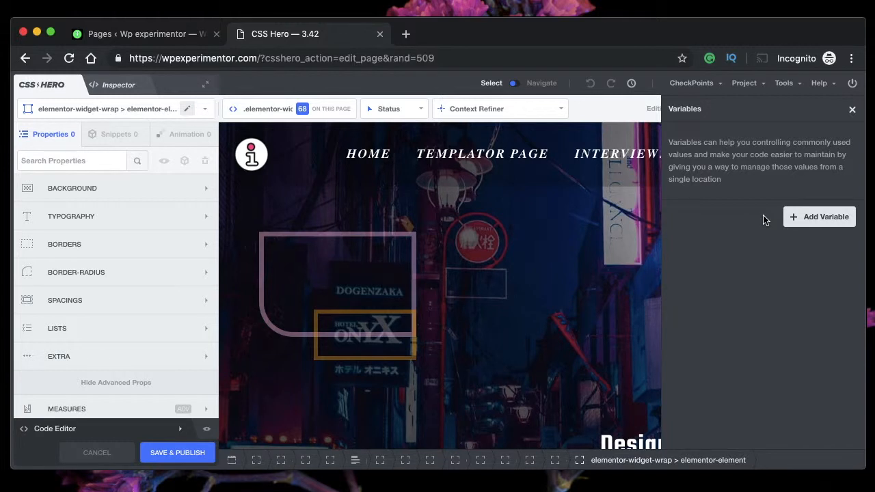
left_click(804, 220)
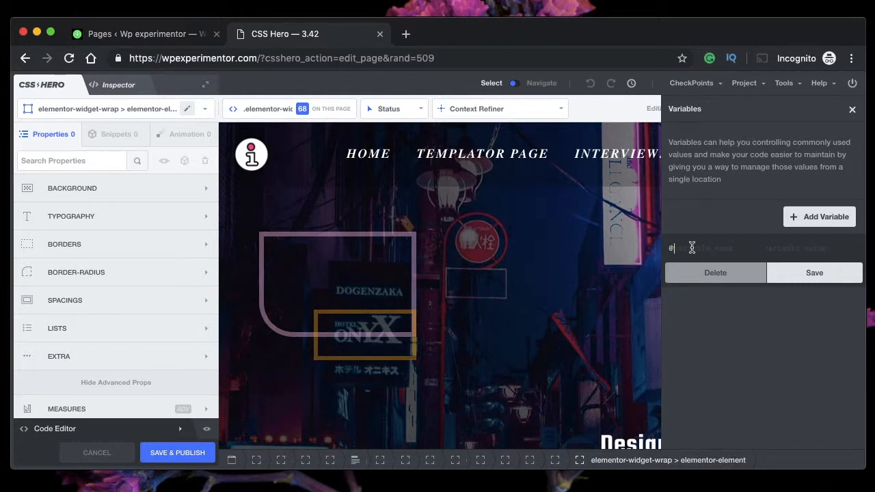
type("base_theme")
left_click(790, 249)
type("16px")
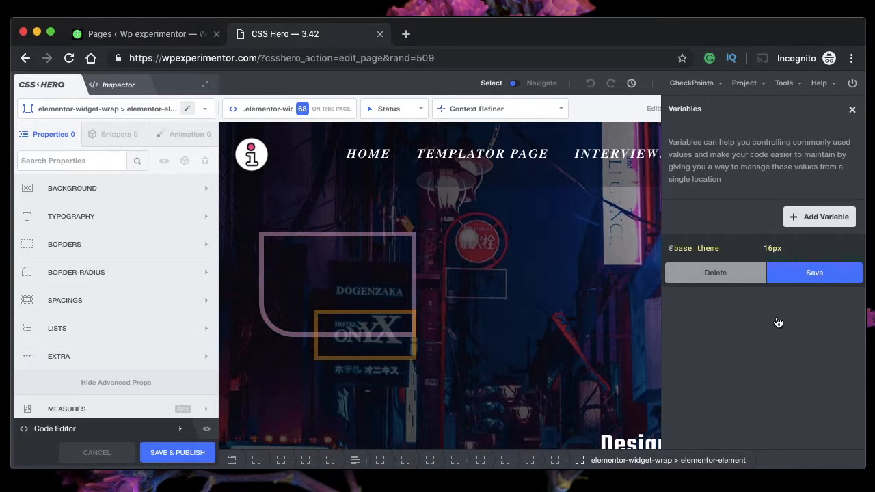
left_click(782, 275)
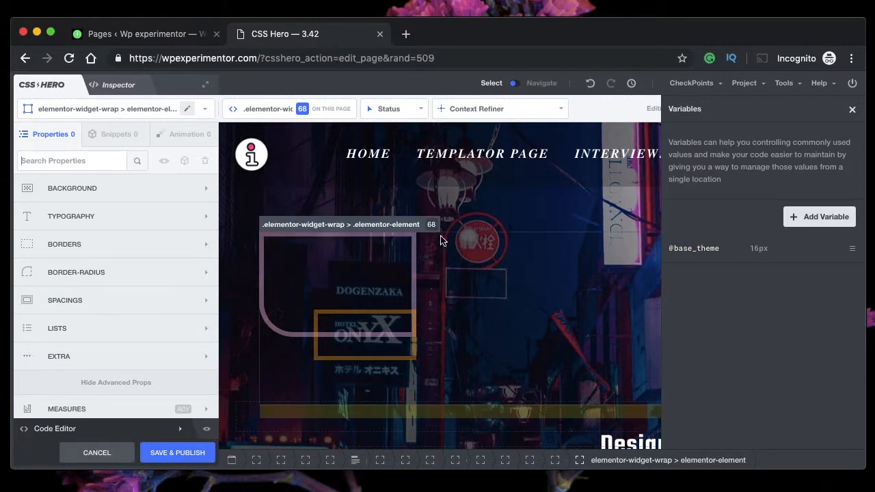
- Load the base_theme variable as the font size of the main navigation list item links
scroll(412, 285, "down", 3)
scroll(309, 326, "down", 6)
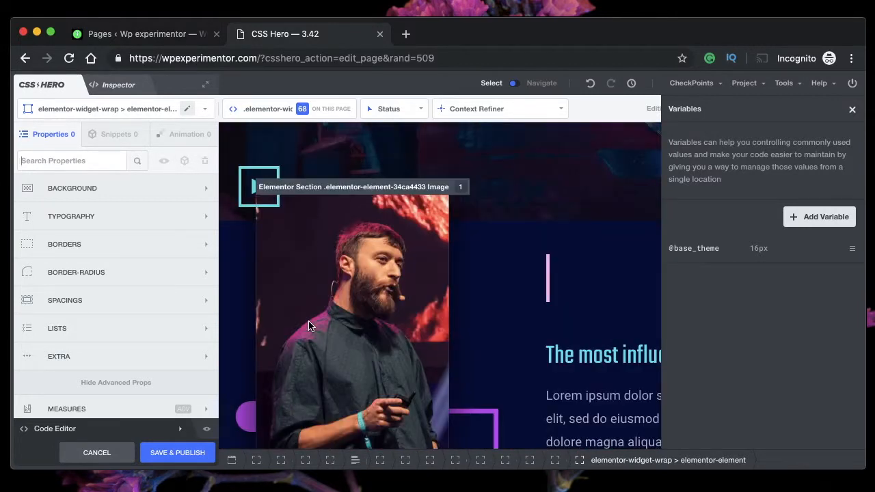
scroll(309, 326, "up", 3)
scroll(374, 256, "up", 8)
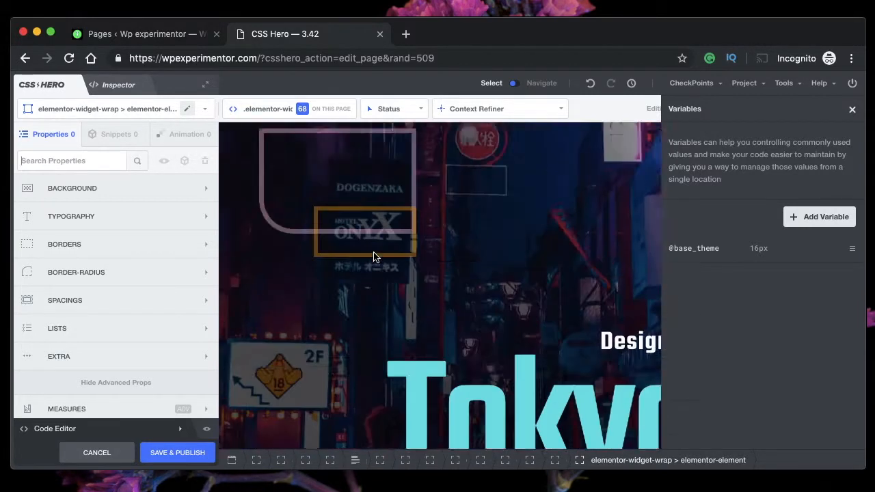
left_click(141, 218)
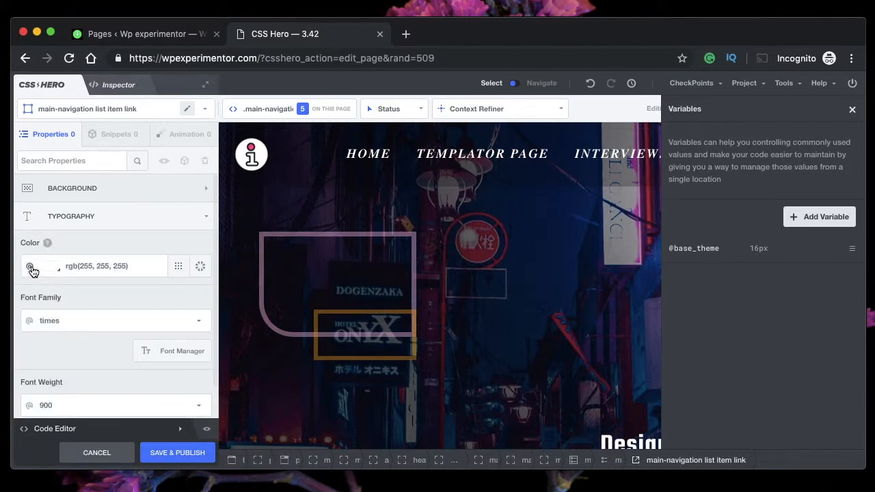
scroll(140, 300, "down", 5)
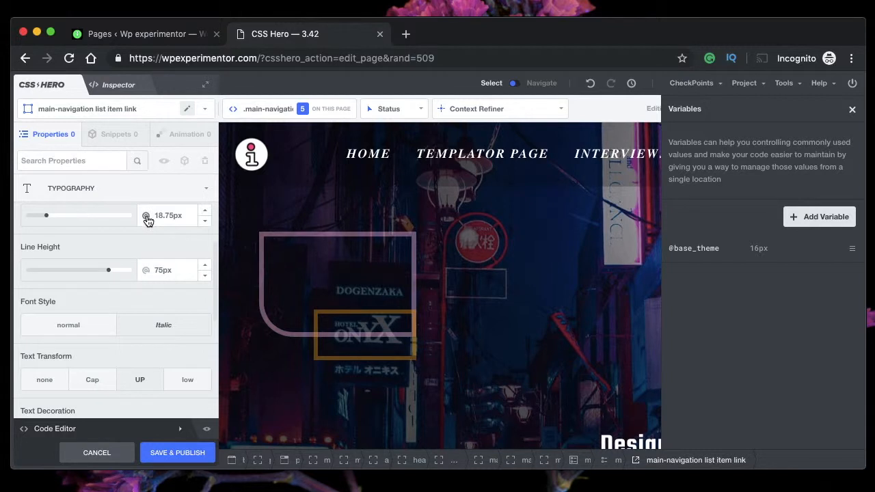
left_click(146, 218)
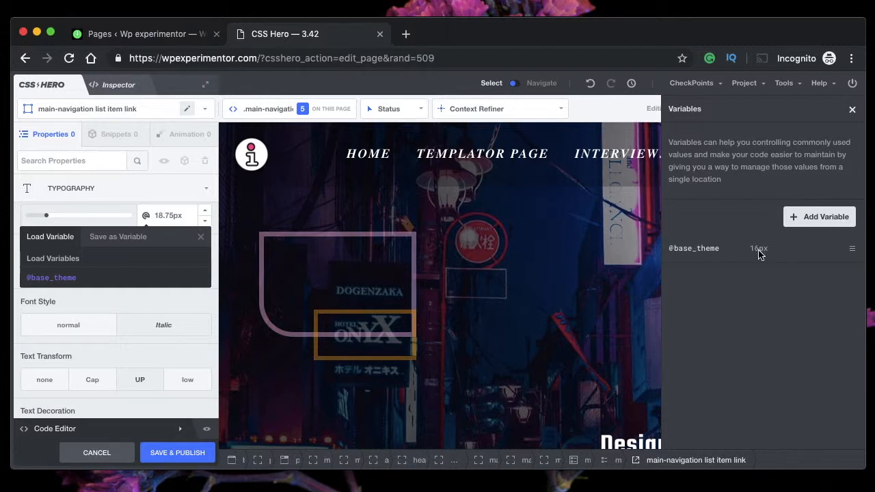
left_click(78, 280)
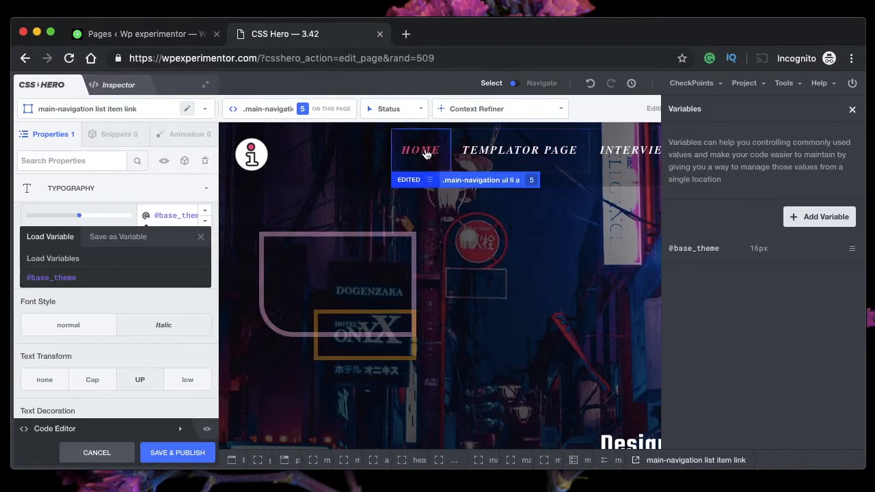
left_click(203, 239)
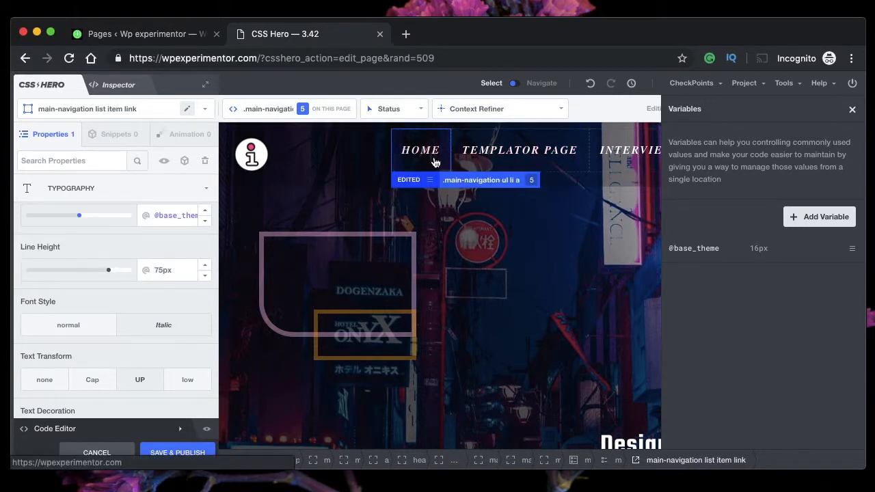
- Set the base_theme variable's value to 26px and save it
left_click(853, 248)
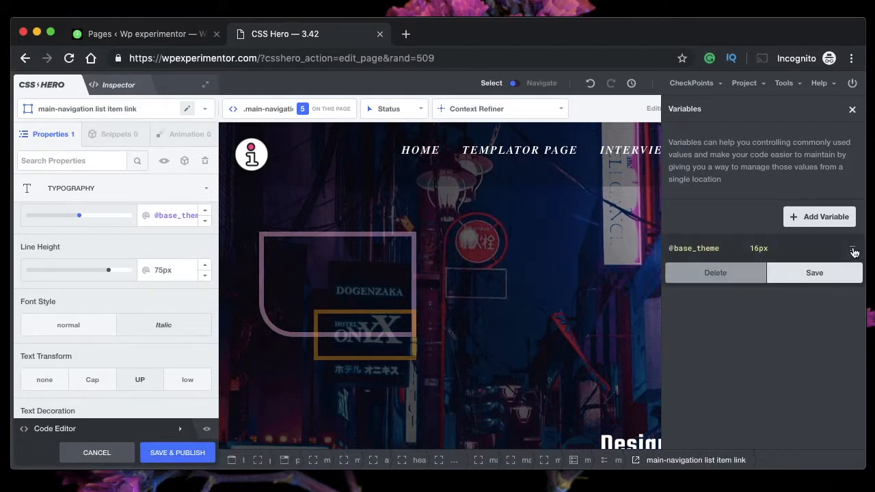
key("Left")
key("Left")
key("Left")
key("BackSpace")
type("2")
left_click(814, 274)
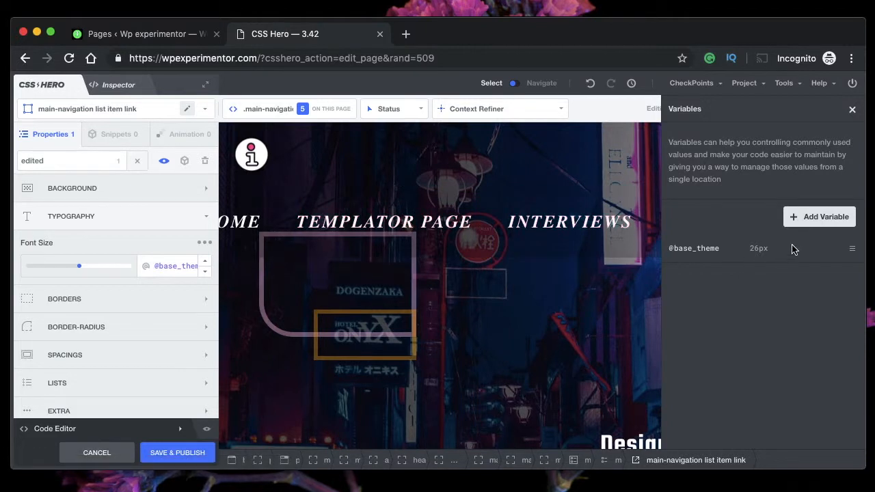
- Rename the base_theme variable to myfontsize and save it
left_click(852, 248)
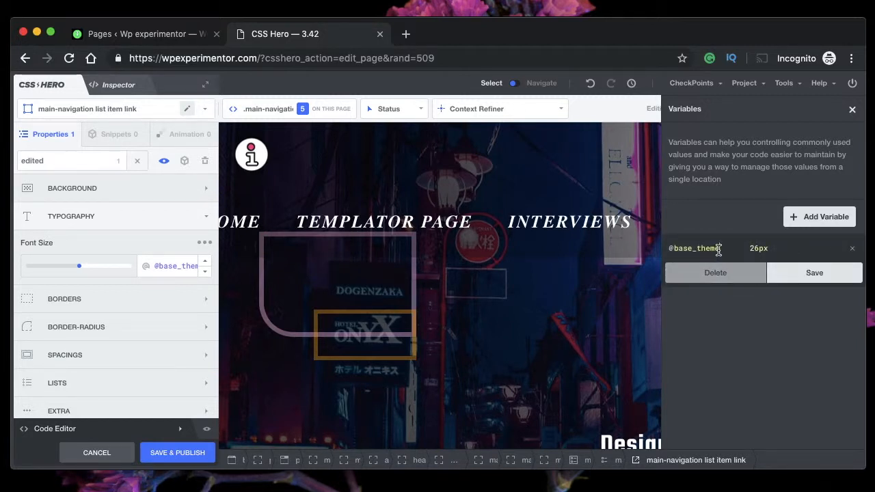
double_click(687, 250)
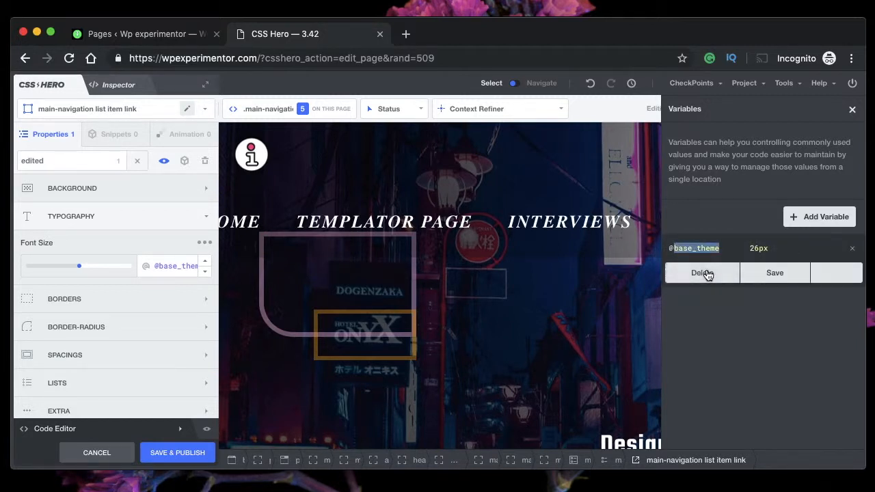
type("my")
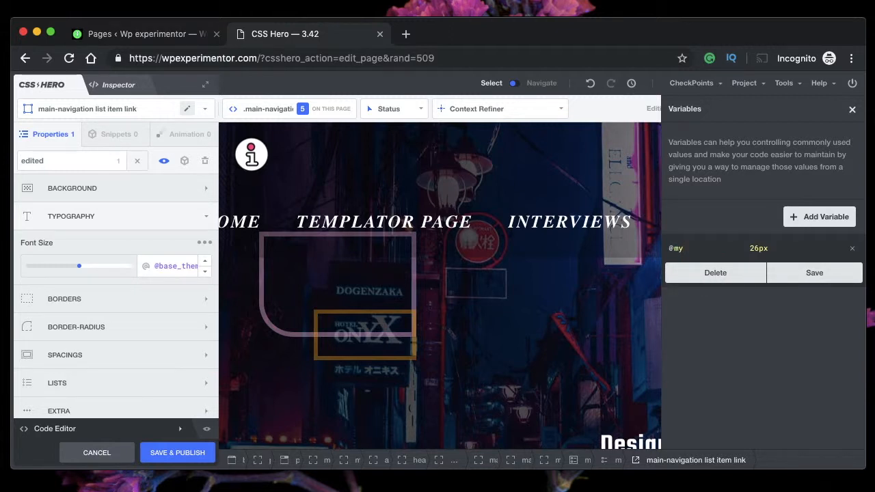
type("fontsize")
left_click(811, 274)
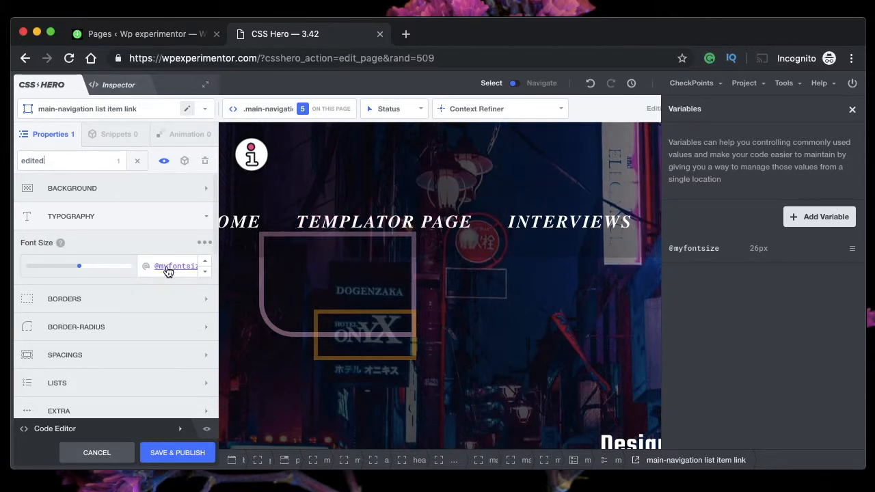
- Add a project variable named theme_color with the value tomato and save it
left_click(793, 218)
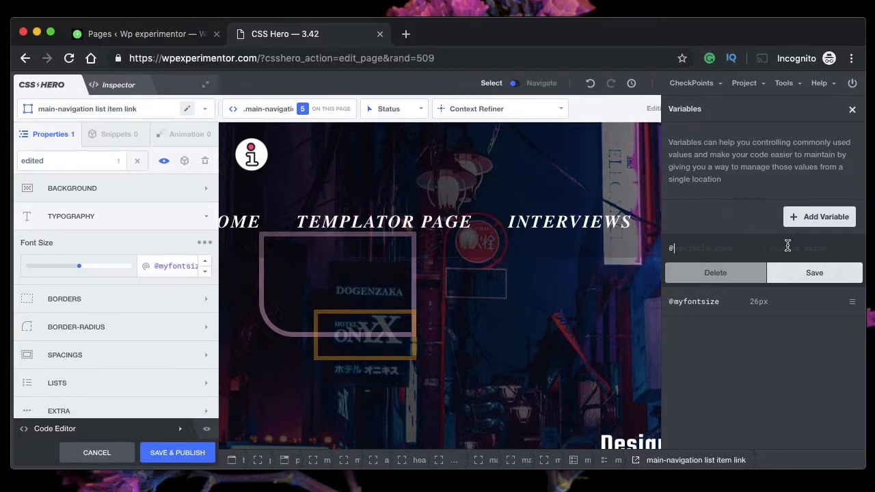
type("theme_color")
left_click(811, 250)
type("#")
key("BackSpace")
type("tomato")
left_click(809, 271)
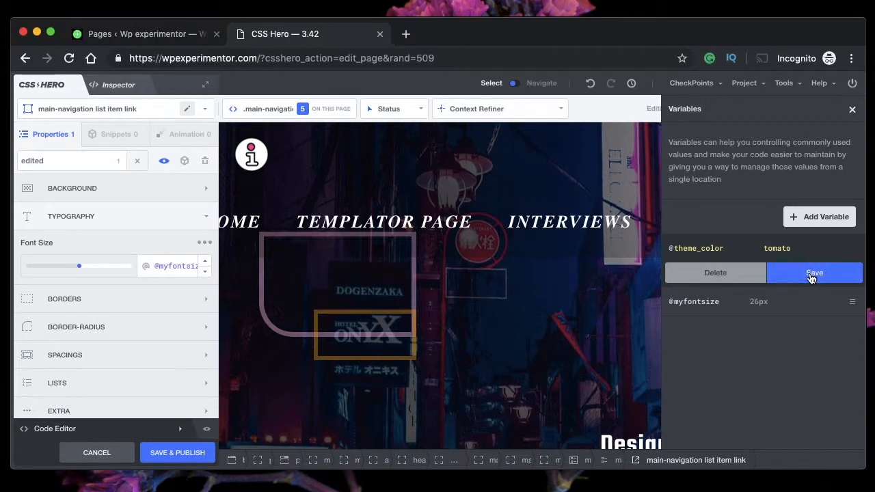
- Reset the edited font size of the main navigation links
left_click(201, 243)
left_click(190, 260)
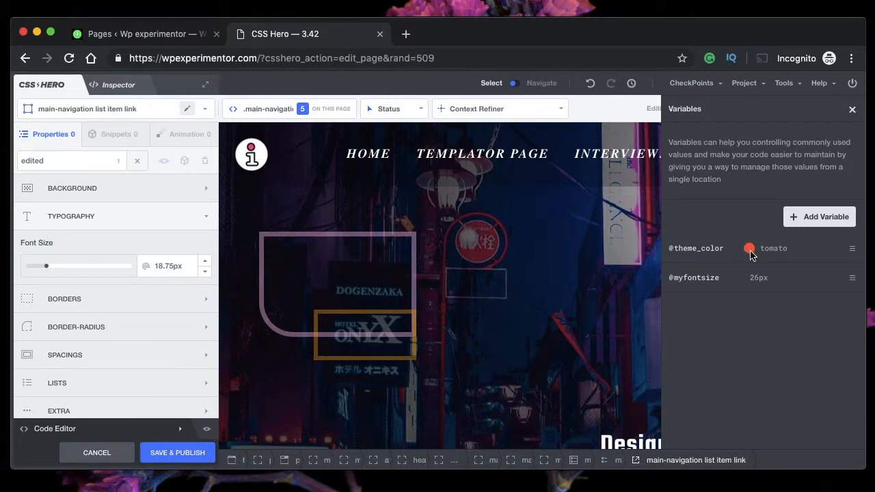
- Load the theme_color variable as the text color of the countdown digits
scroll(501, 285, "down", 10)
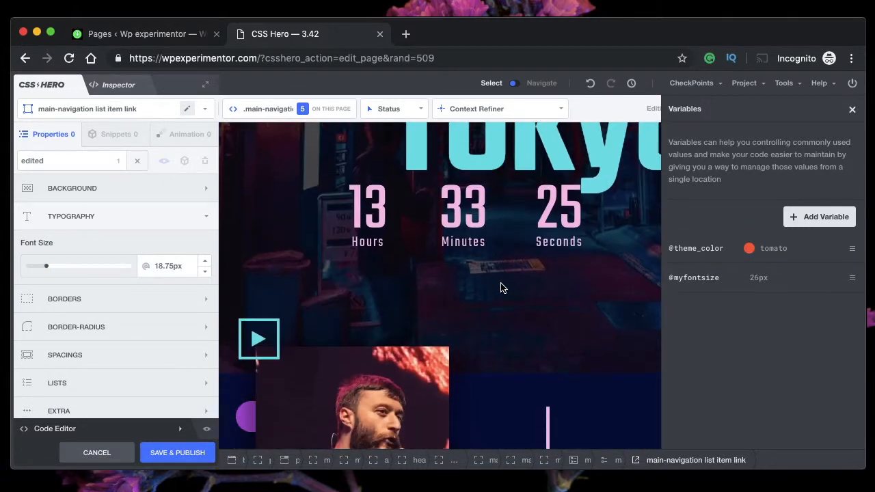
left_click(463, 197)
left_click(106, 217)
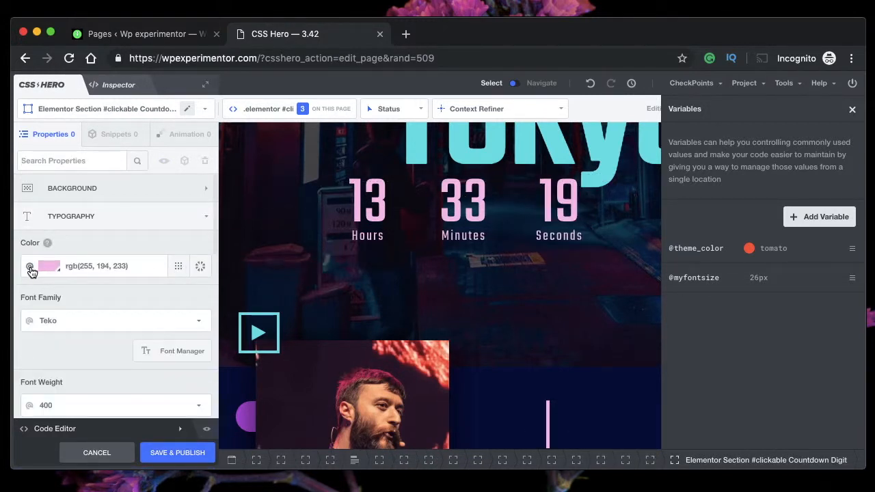
left_click(30, 268)
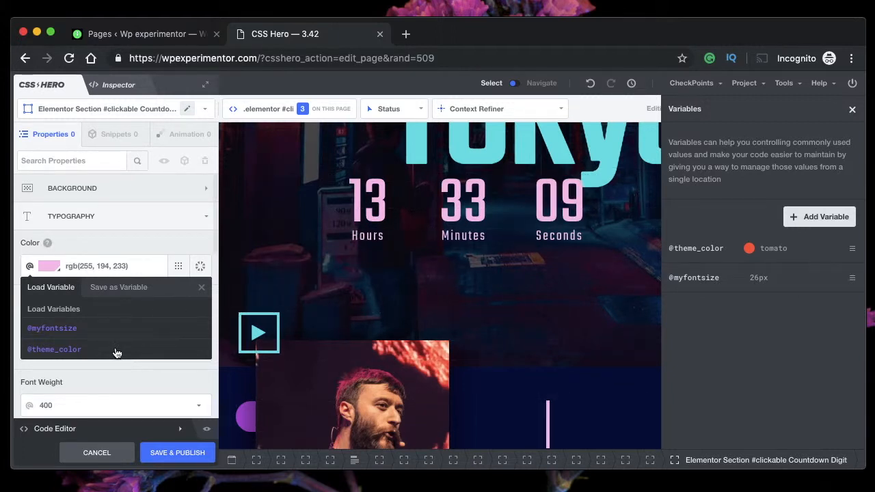
left_click(179, 267)
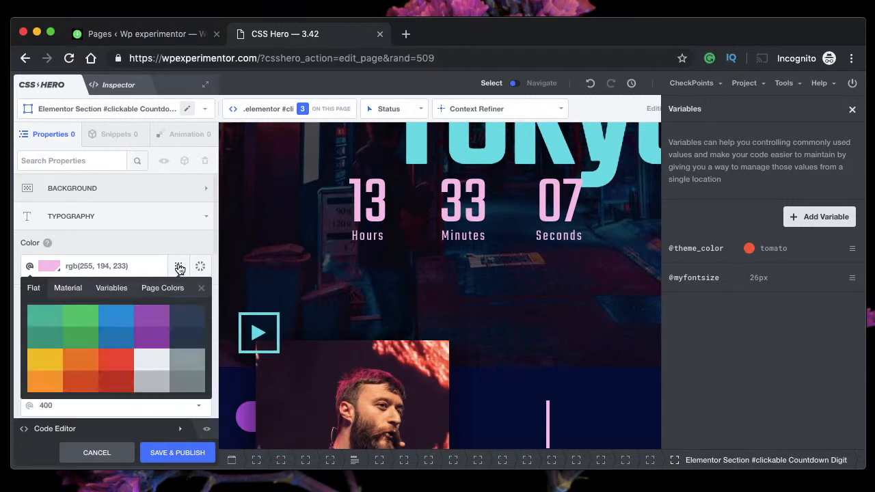
left_click(202, 288)
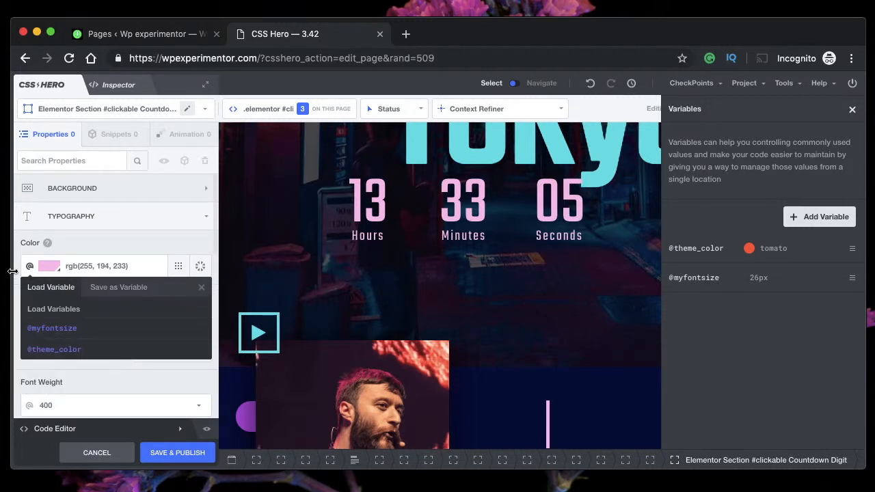
left_click(68, 352)
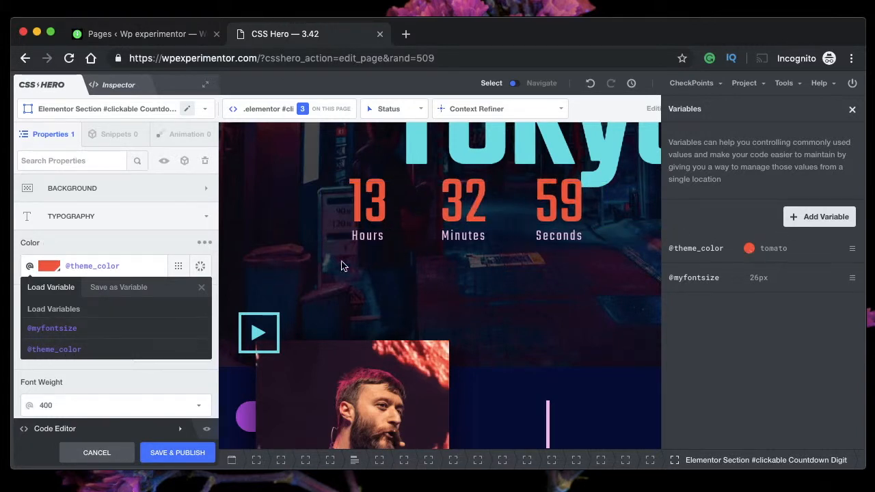
left_click(201, 287)
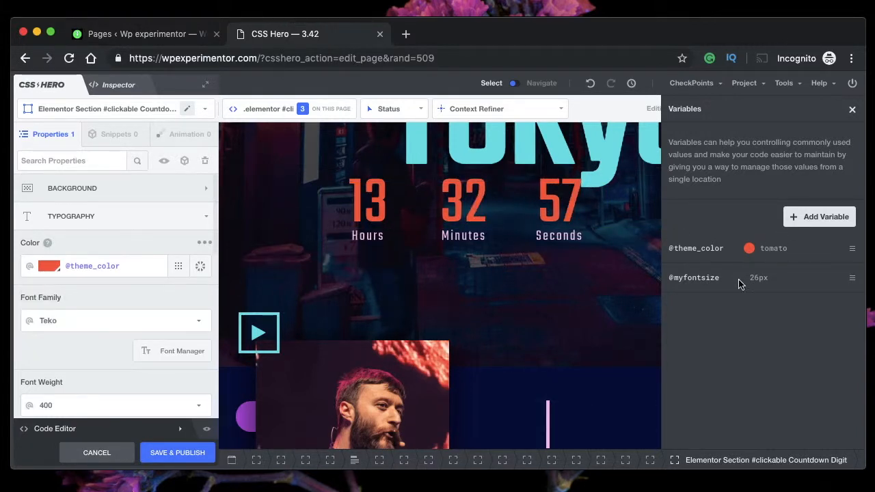
left_click(852, 248)
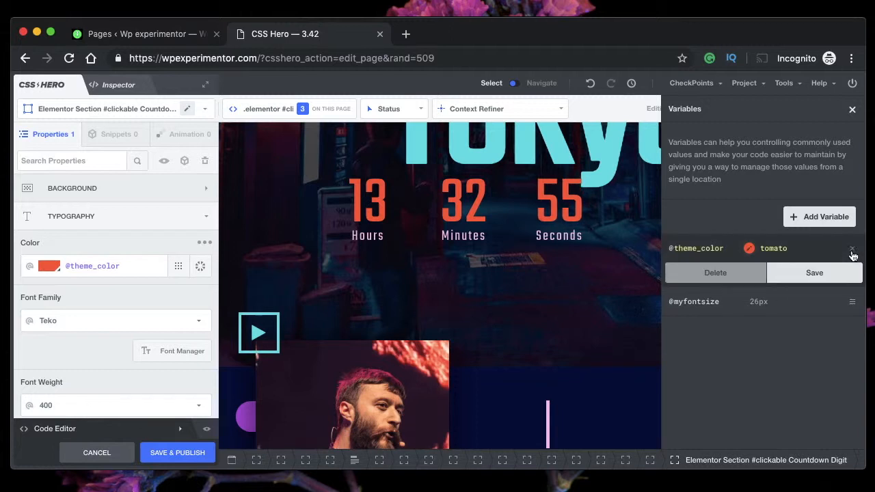
left_click(726, 283)
left_click(554, 148)
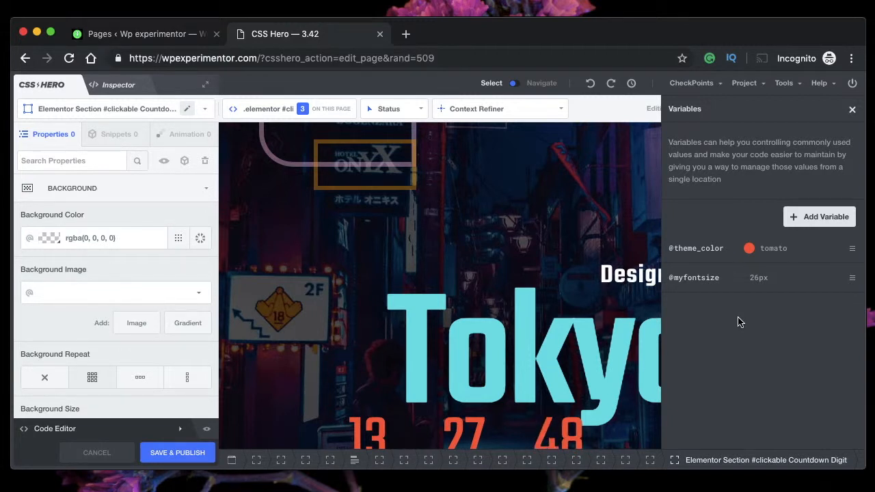
- Rename the myfontsize variable to base_size, set its value to 16px and save it
left_click(851, 279)
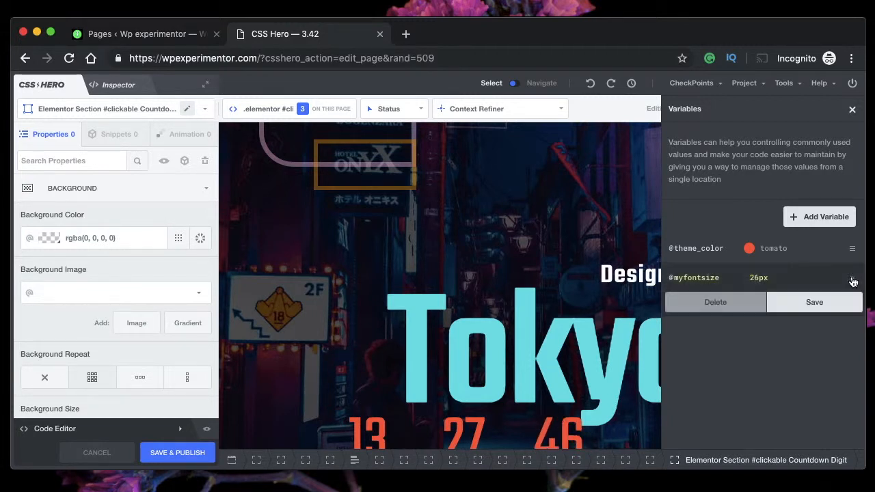
double_click(702, 277)
type("ba")
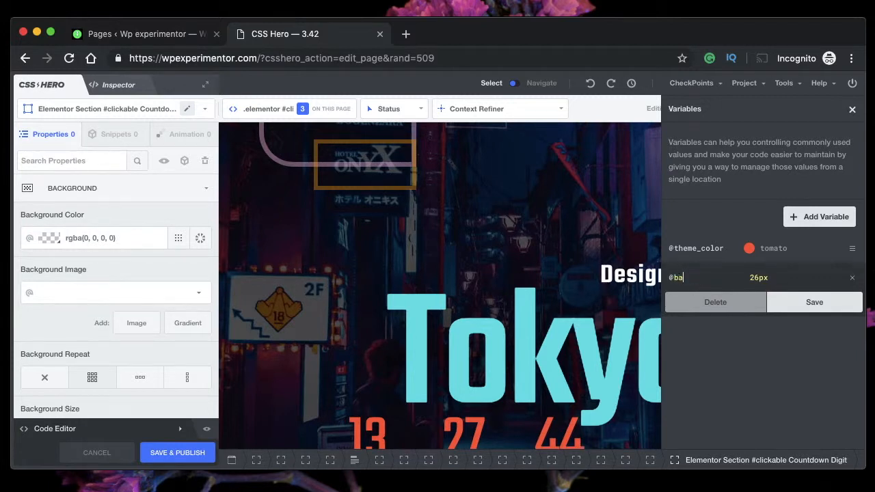
type("se_")
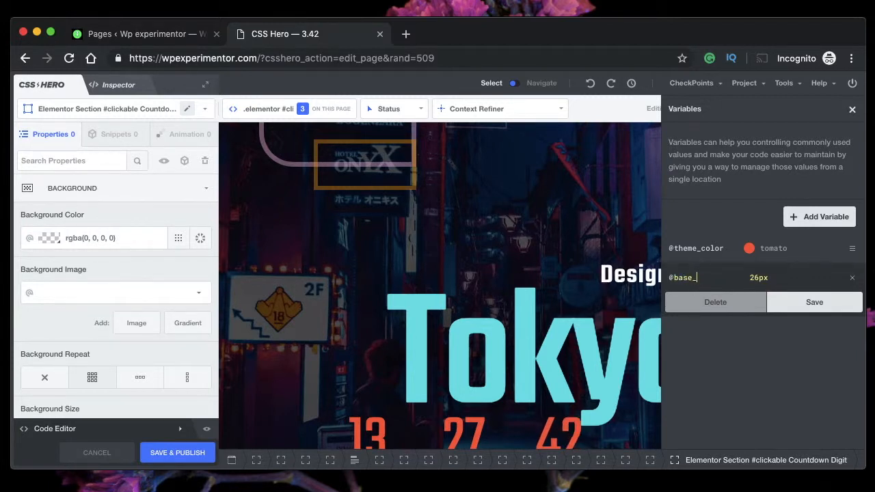
type("size")
left_click(786, 279)
double_click(786, 279)
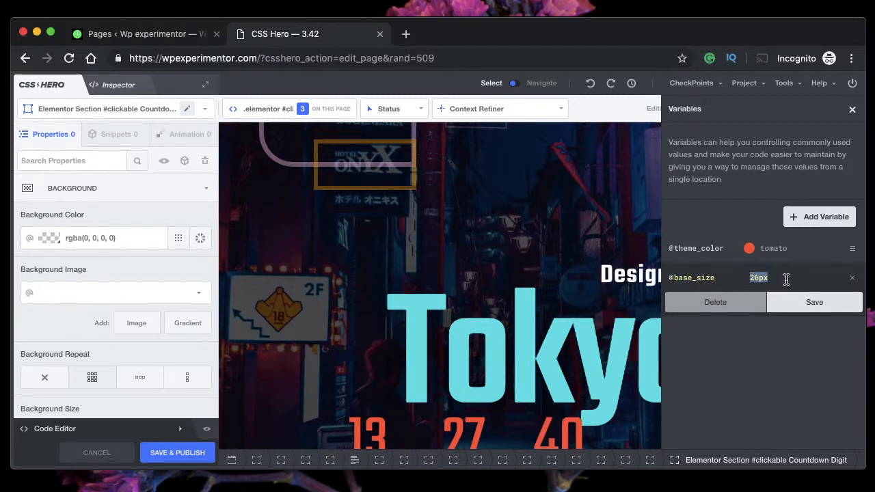
type("16px")
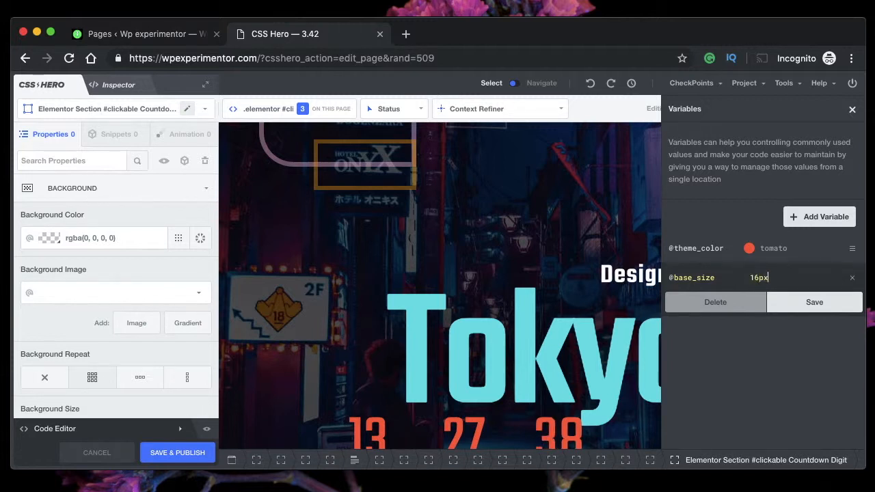
left_click(827, 305)
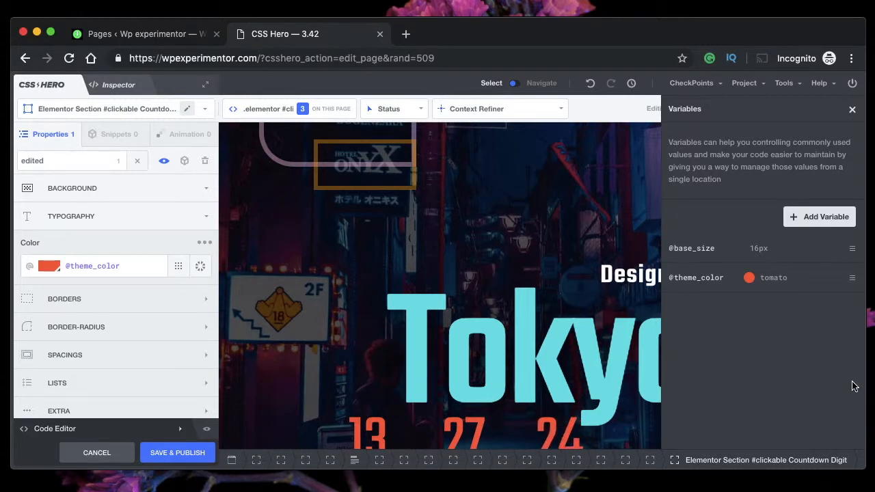
left_click(821, 219)
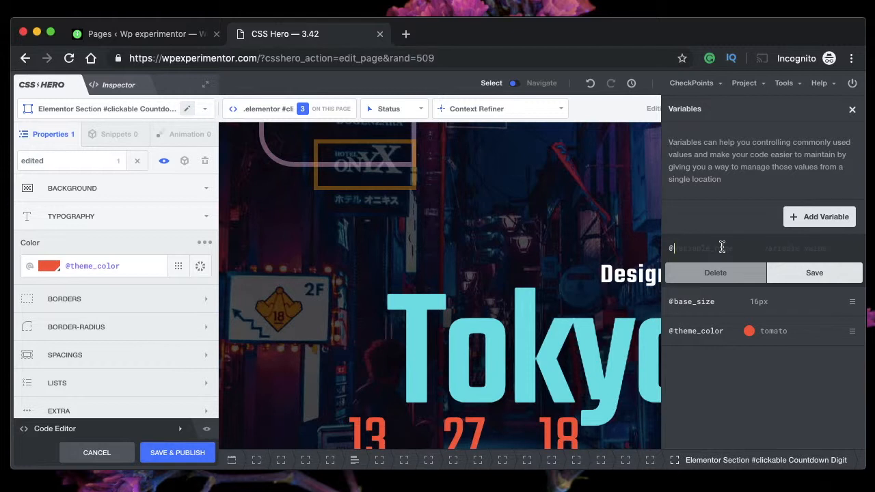
type("theme_h2")
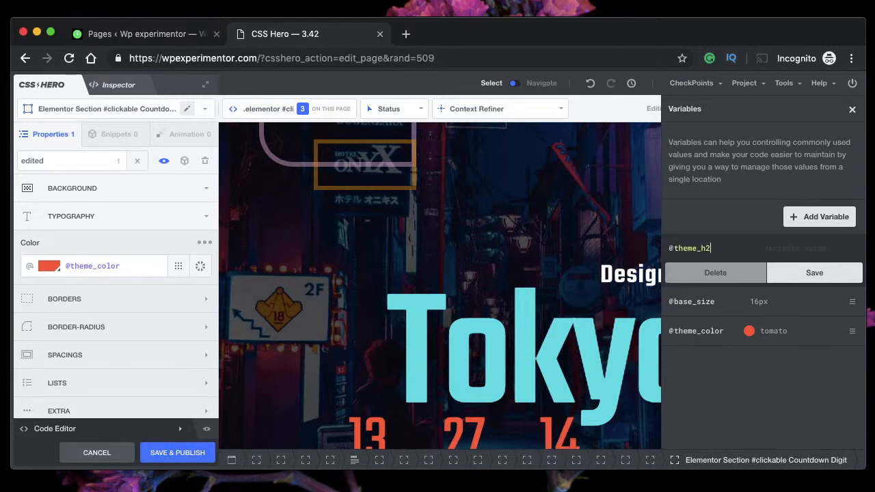
type("_s")
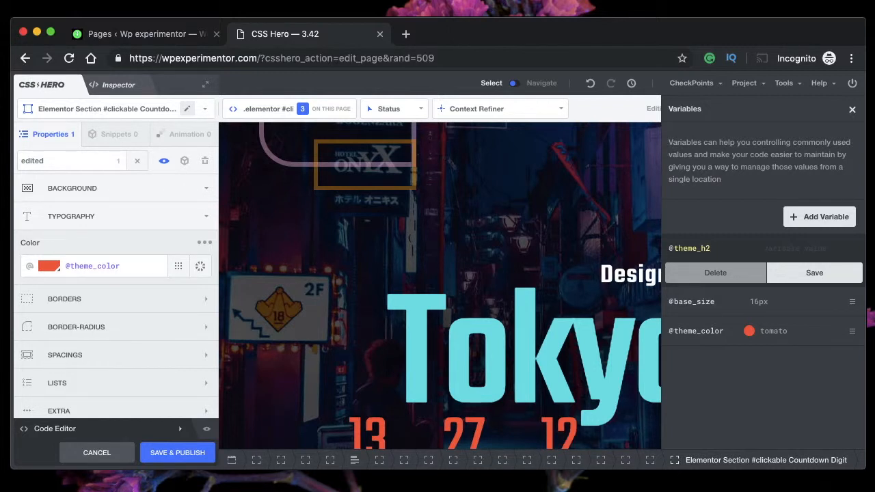
key("BackSpace")
type("_")
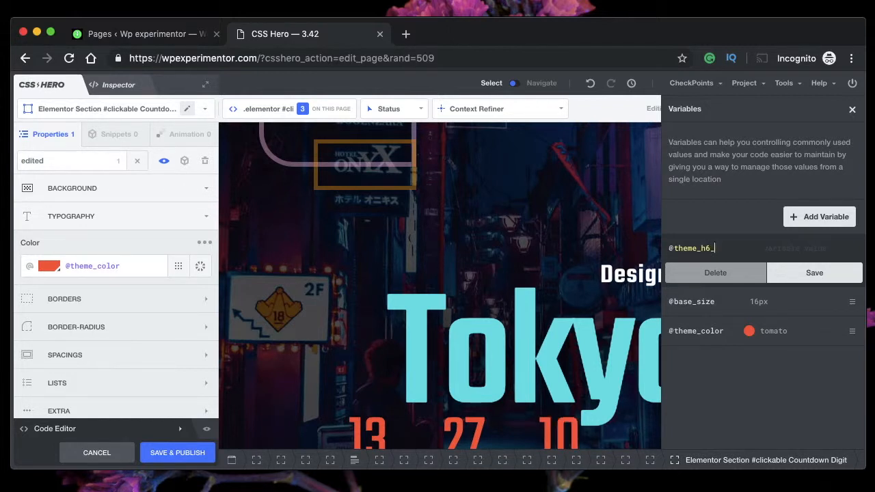
type("size")
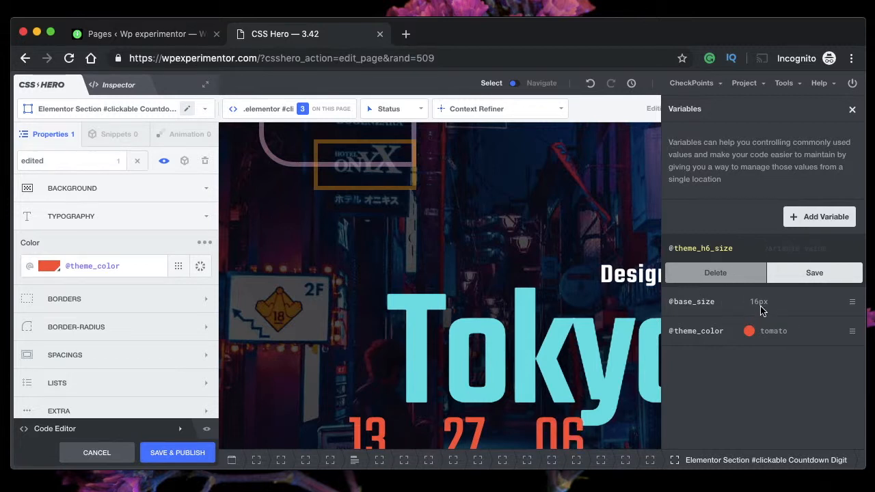
left_click(789, 249)
type("@")
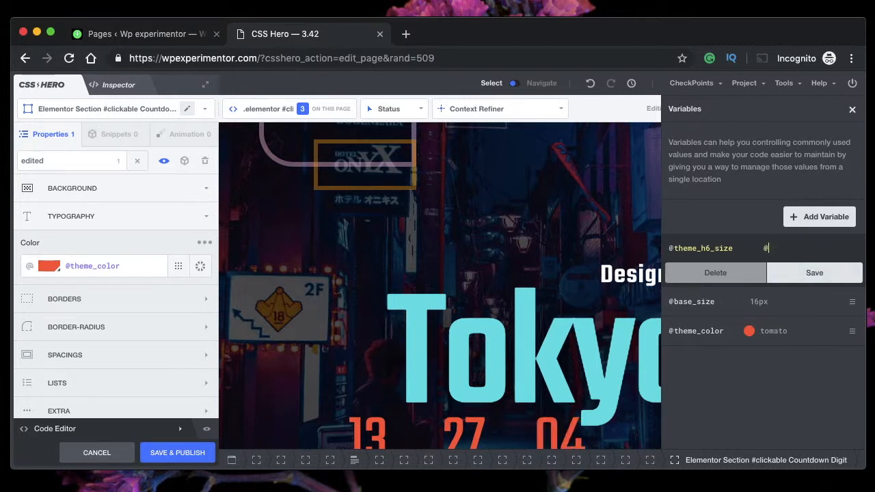
type("base")
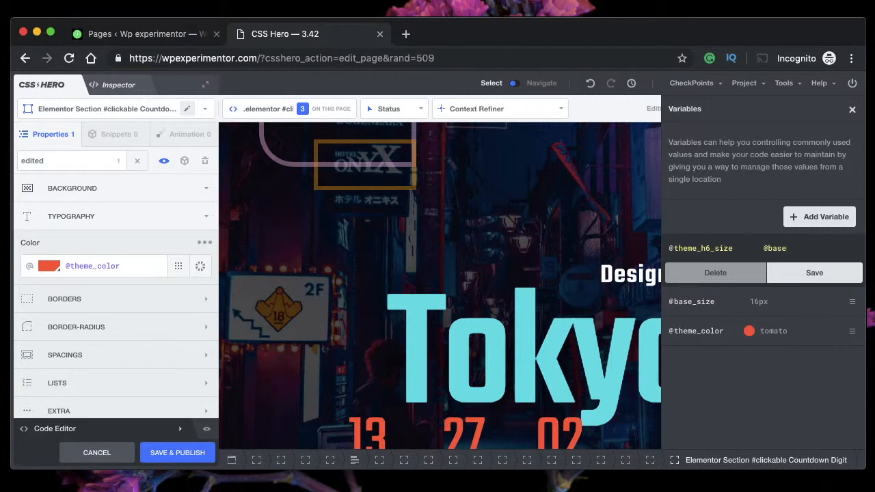
type("_size")
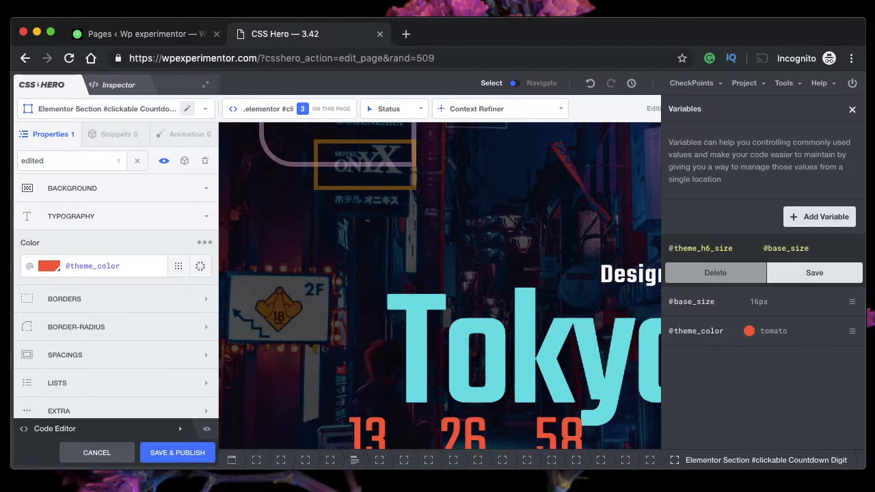
type("*1.")
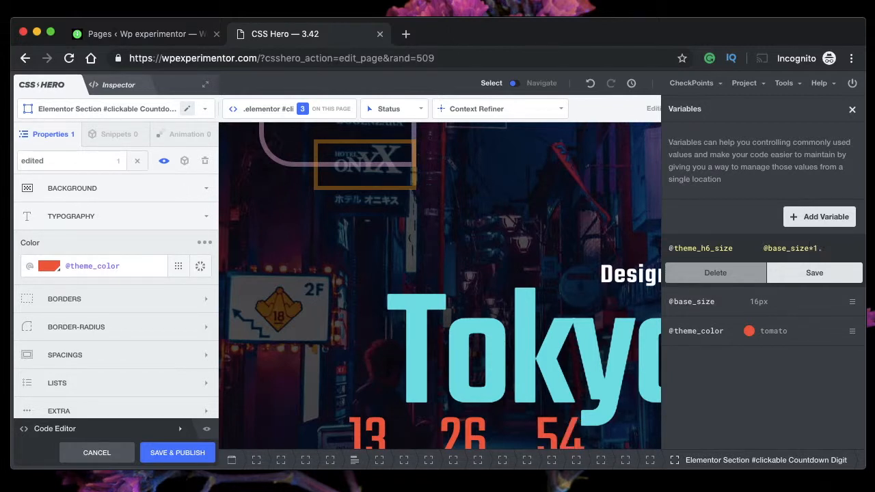
type("2")
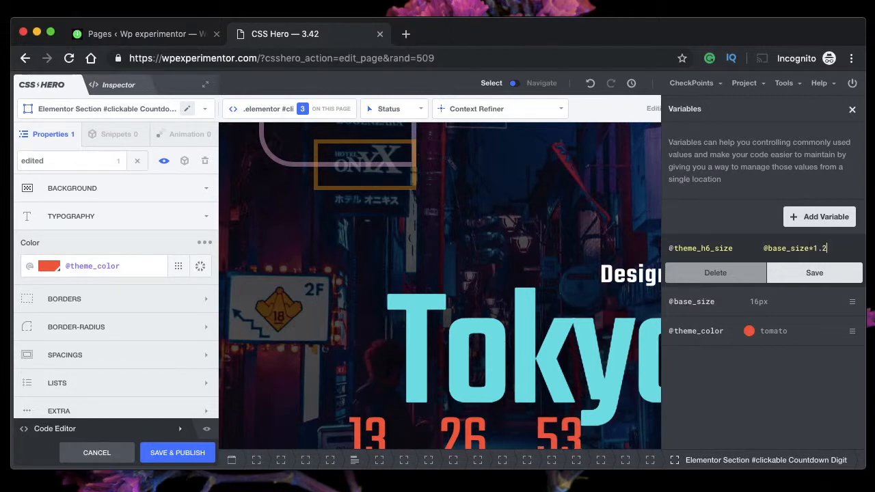
left_click(828, 281)
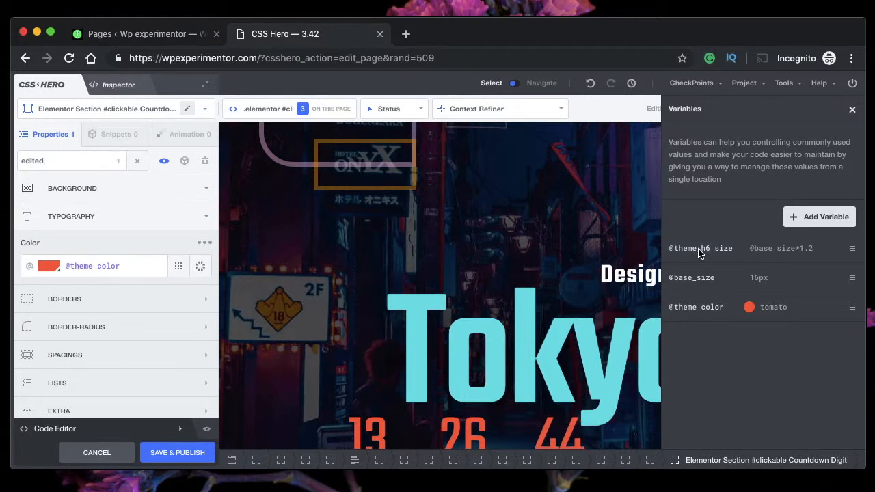
- Load base_size and finally theme_h6_size as the font size of the paragraph under the Participant Ratings heading
scroll(525, 346, "up", 3)
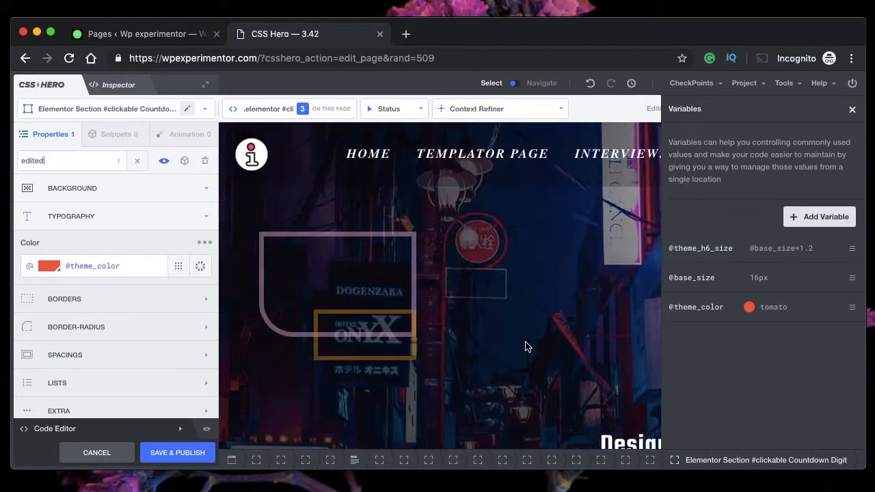
scroll(504, 268, "down", 10)
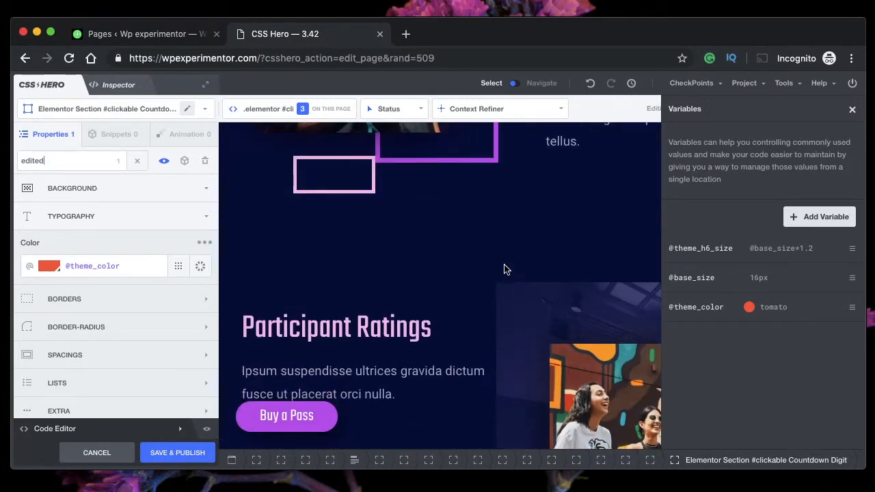
scroll(505, 269, "up", 2)
left_click(505, 269)
scroll(430, 338, "down", 4)
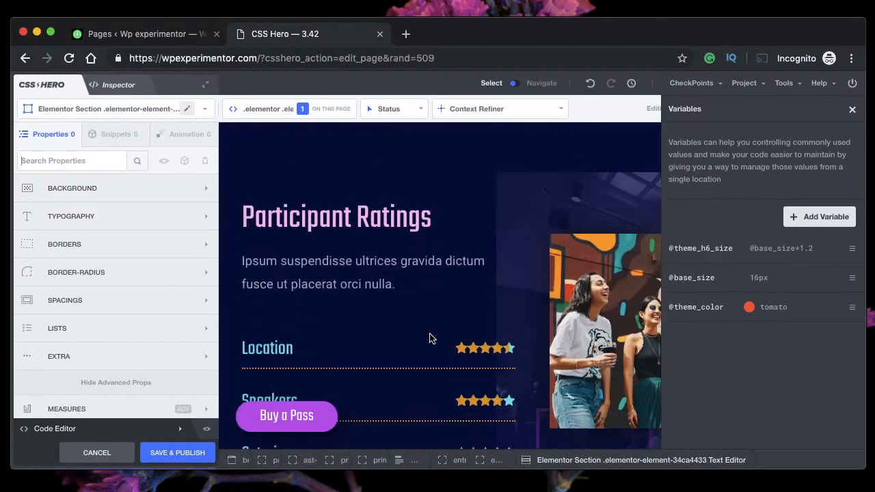
left_click(394, 268)
left_click(129, 220)
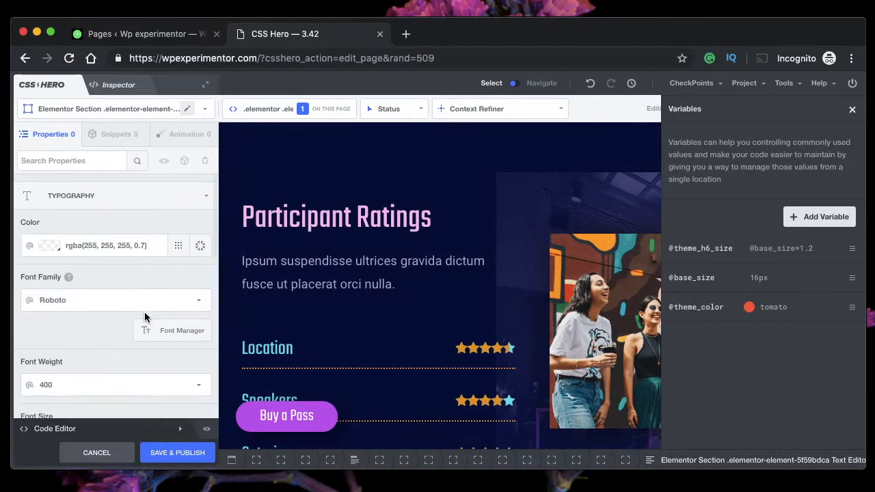
scroll(145, 316, "down", 5)
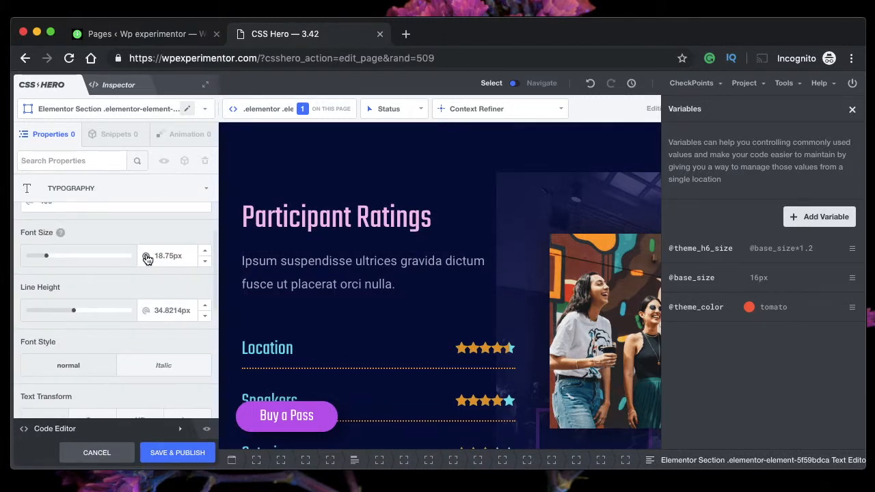
left_click(145, 256)
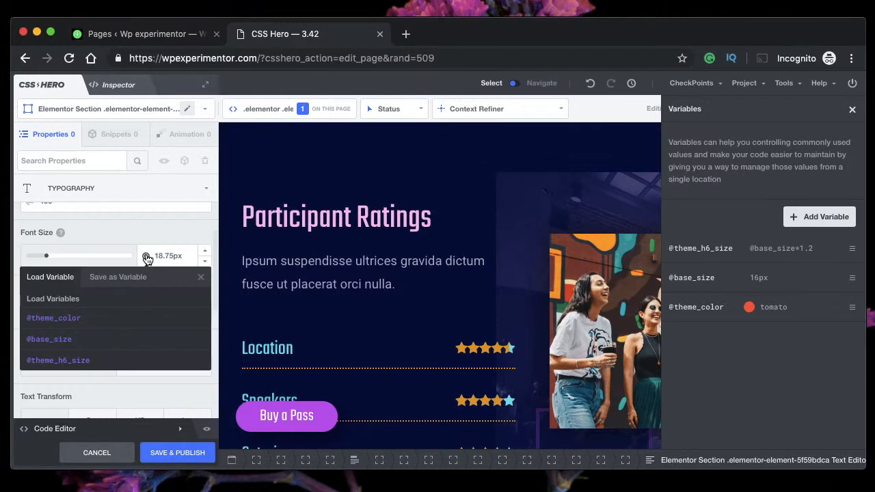
left_click(83, 344)
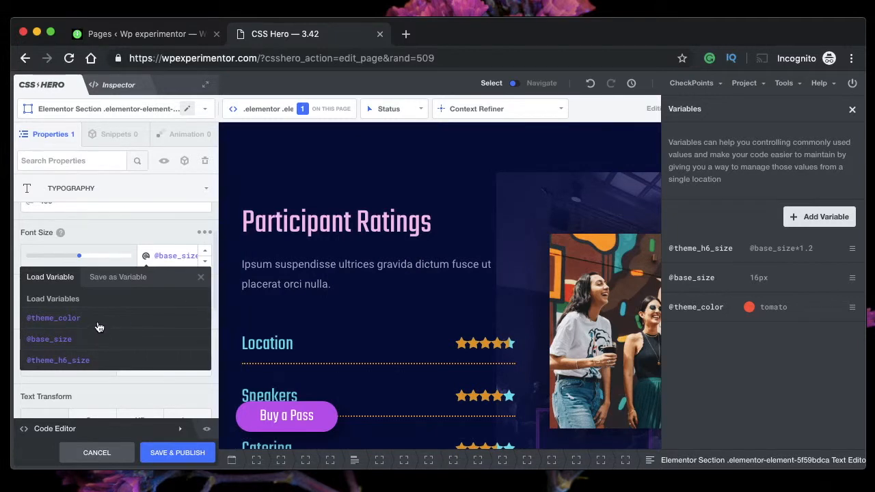
left_click(79, 363)
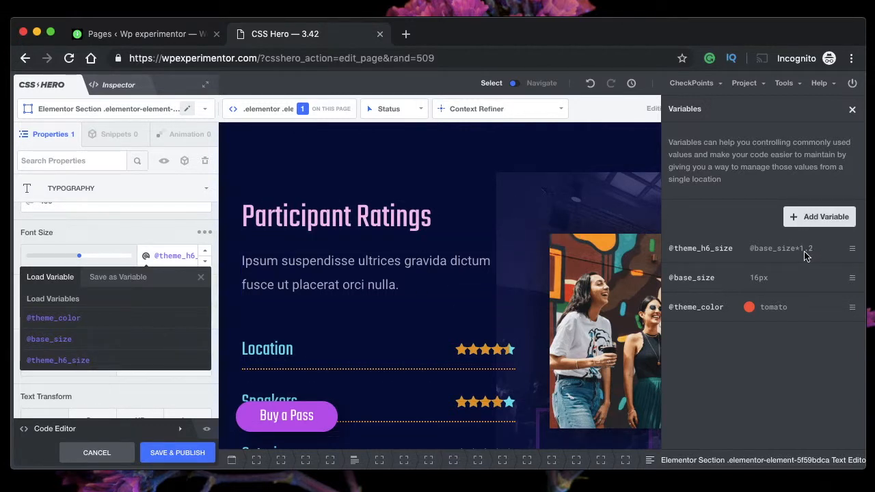
left_click(200, 276)
left_click(805, 222)
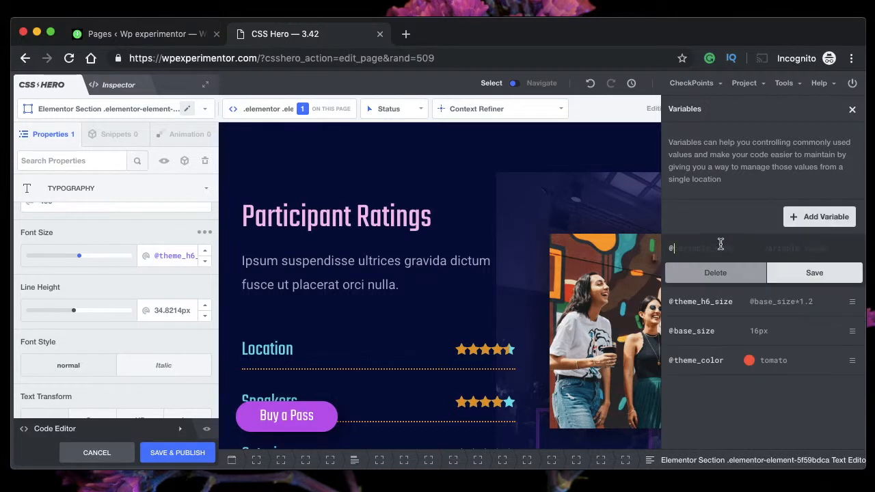
type("theme_h5_size")
left_click(804, 246)
double_click(695, 248)
left_click(814, 248)
left_click_drag(735, 305, 673, 304)
key("ctrl+c")
left_click(795, 248)
key("ctrl+v")
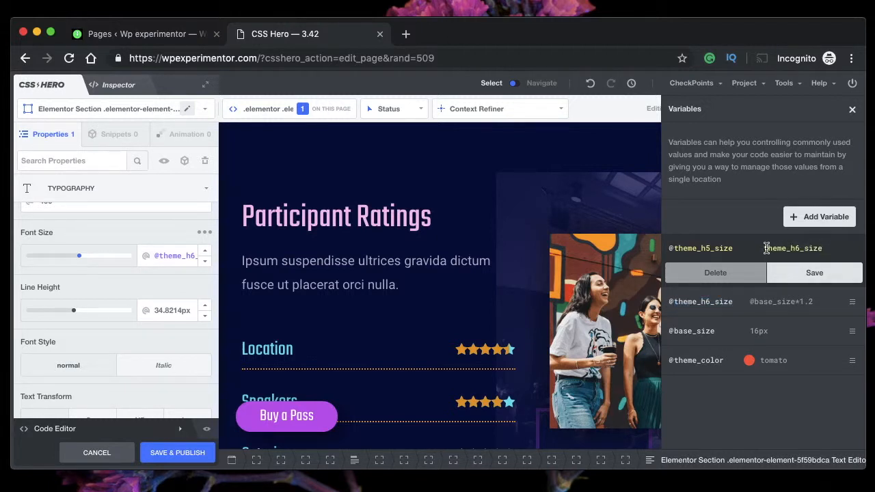
left_click(765, 249)
type("@")
left_click(840, 248)
type("*1.")
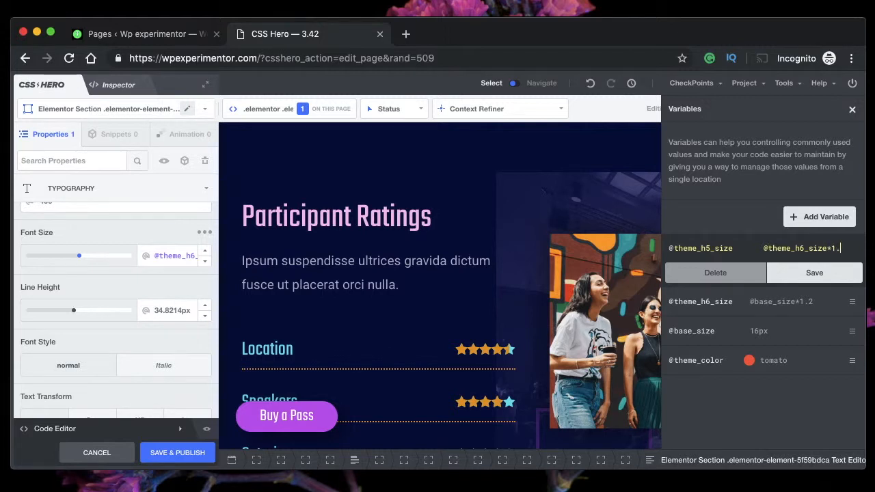
type("2")
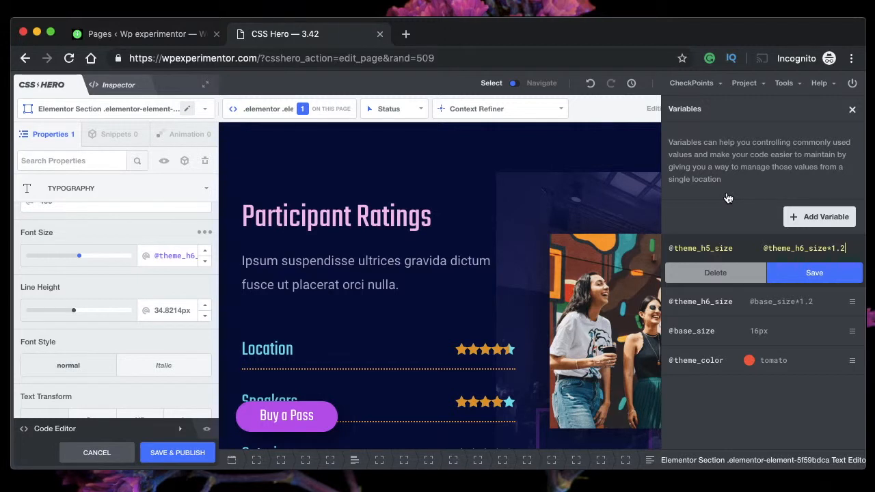
key("Return")
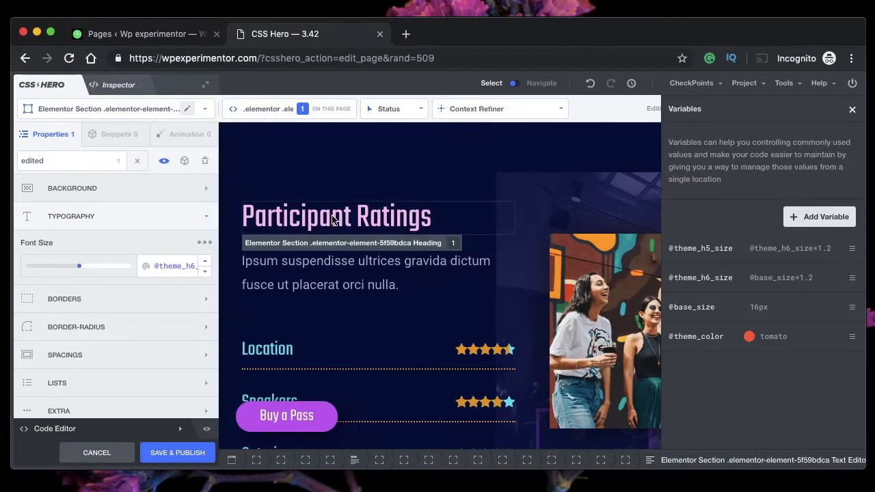
- Switch the Participant Ratings paragraph's font size between theme_h5_size, base_size and theme_h6_size to compare them, ending on theme_h6_size
left_click(356, 220)
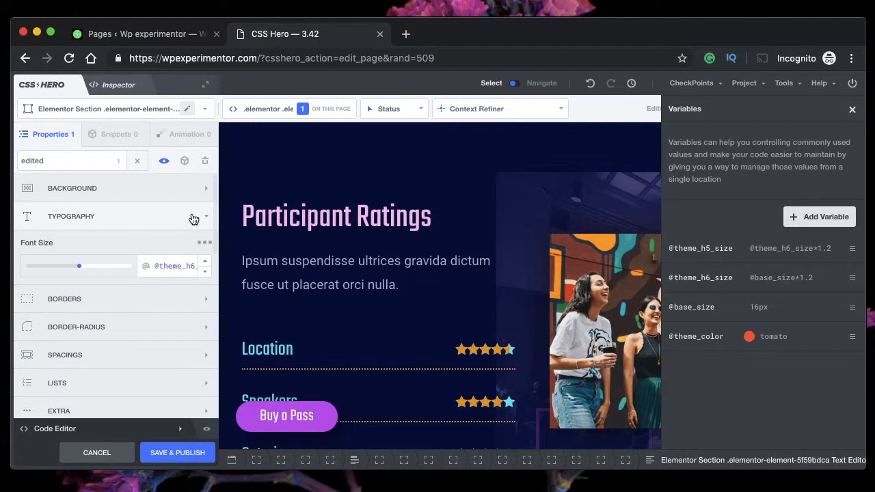
left_click(143, 268)
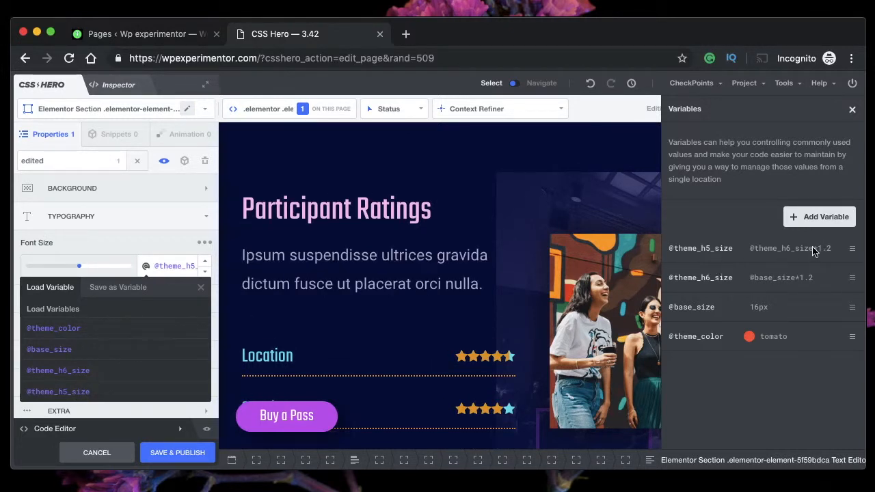
left_click(59, 356)
left_click(62, 371)
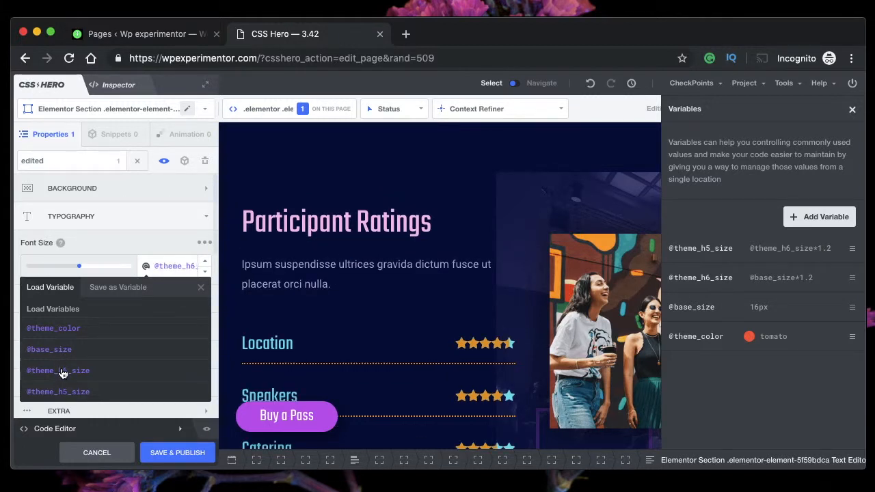
left_click(65, 398)
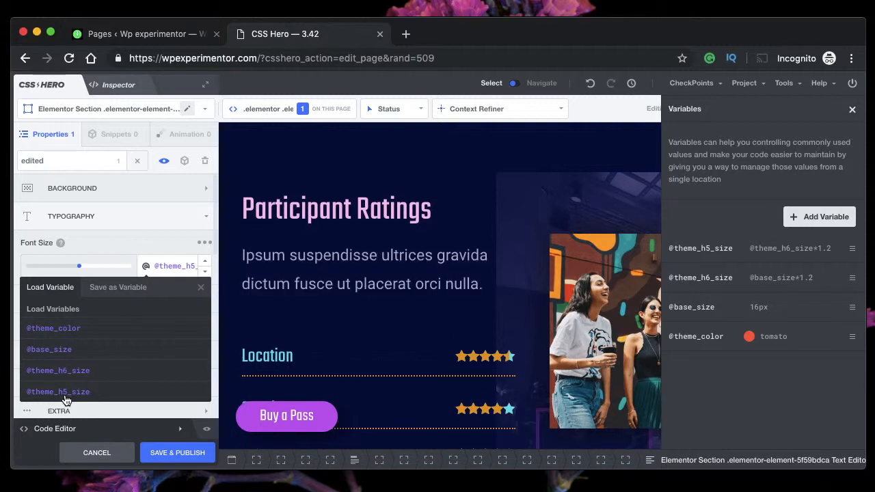
left_click(55, 371)
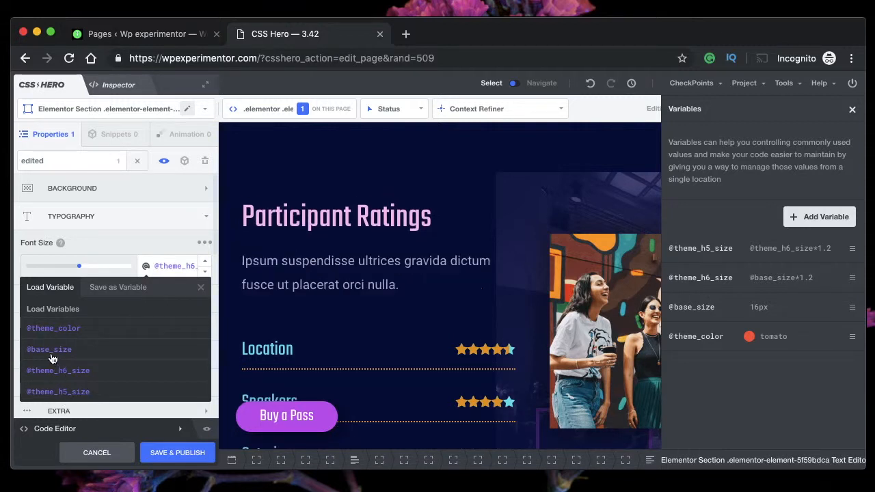
- Try base_size and theme_h6_size, finally apply theme_h5_size as the Participant Ratings paragraph's font size, and set its border radius to 2px
left_click(52, 355)
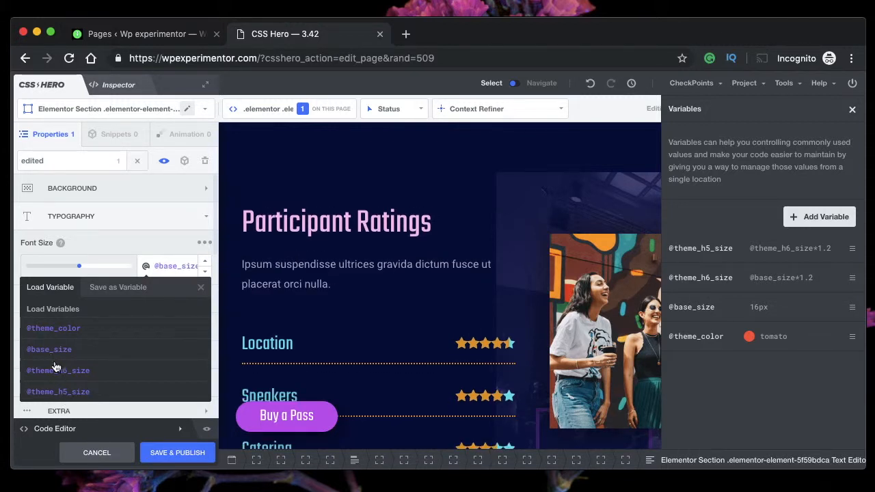
left_click(59, 371)
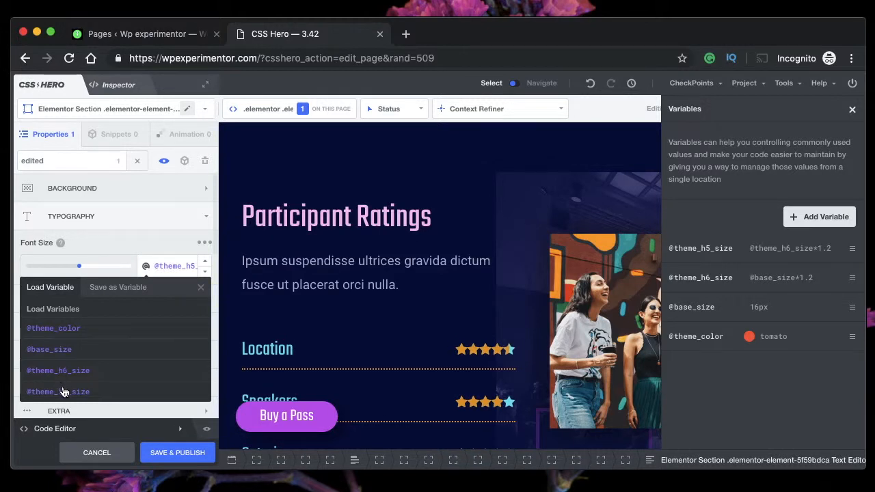
left_click(201, 287)
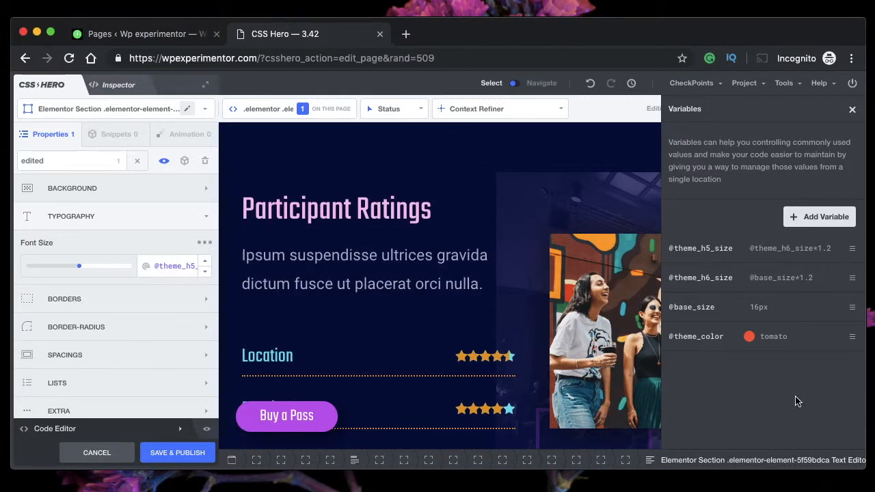
scroll(54, 313, "down", 3)
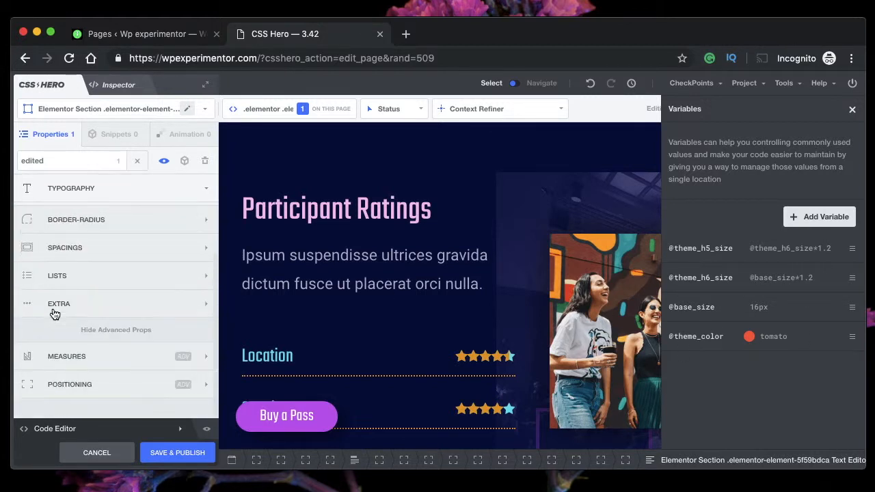
left_click(113, 228)
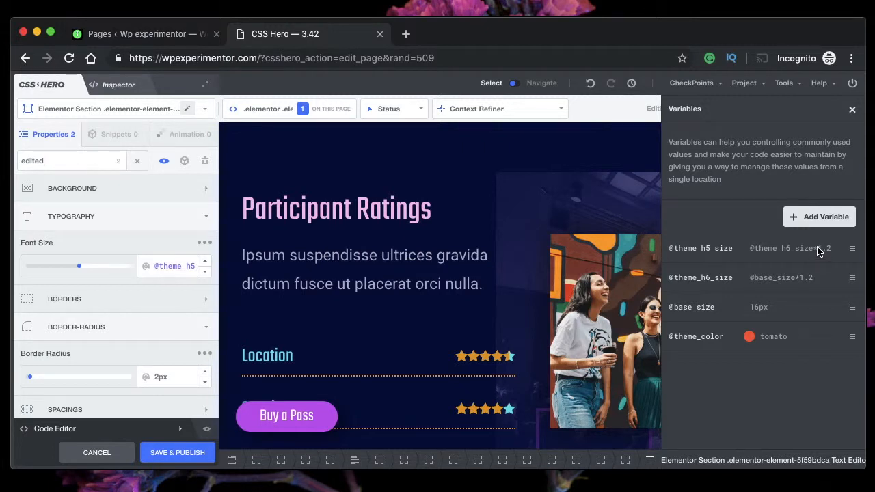
left_click(815, 223)
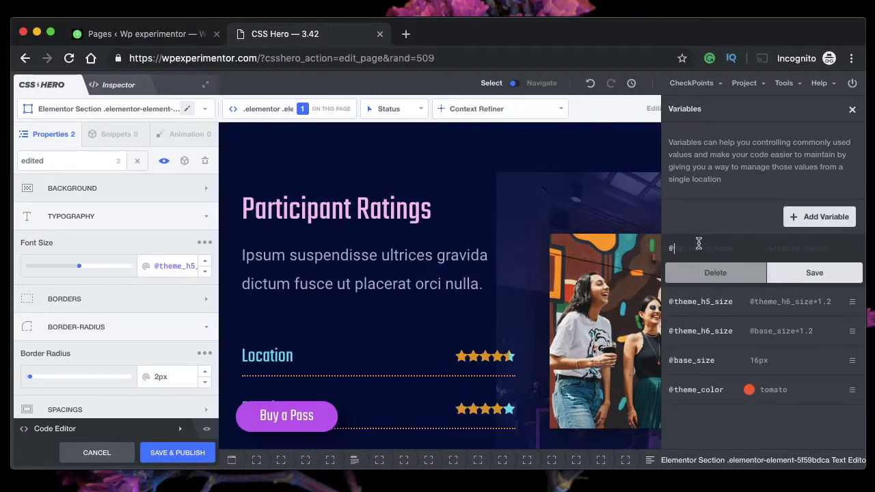
type("half_size")
double_click(714, 361)
key("super+c")
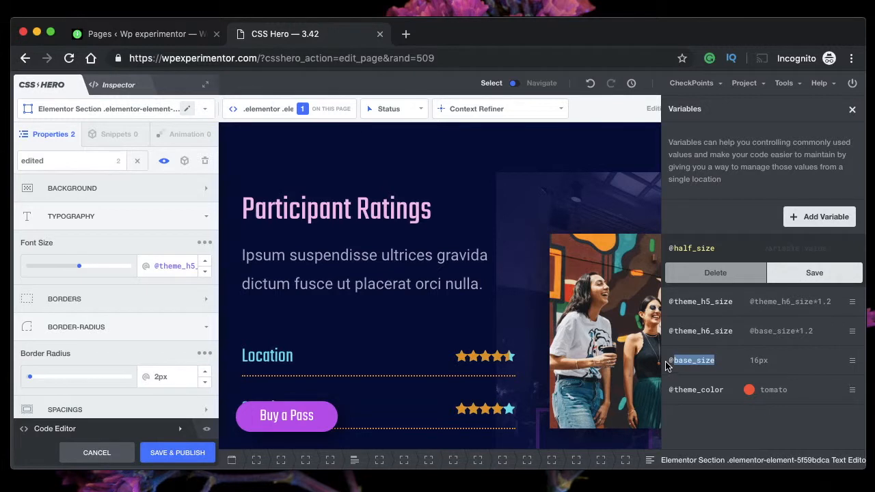
left_click(781, 250)
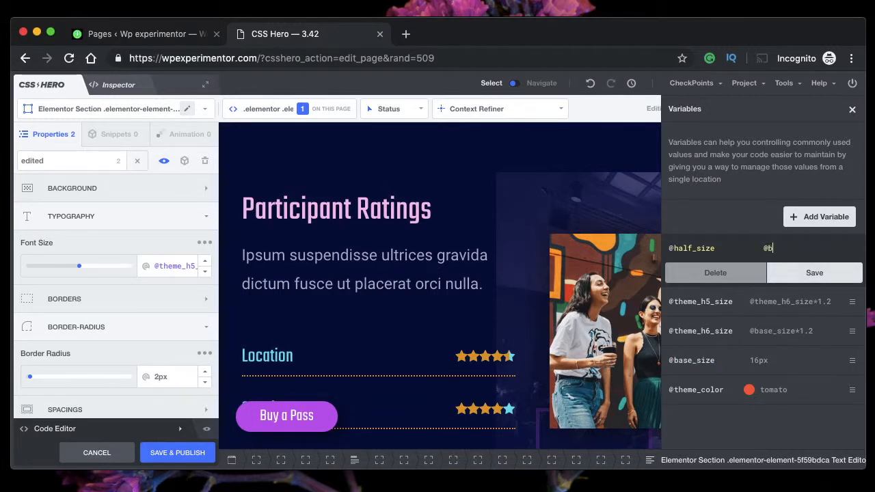
type("@base")
key("super+v")
type("@")
type("/1.2")
left_click(817, 282)
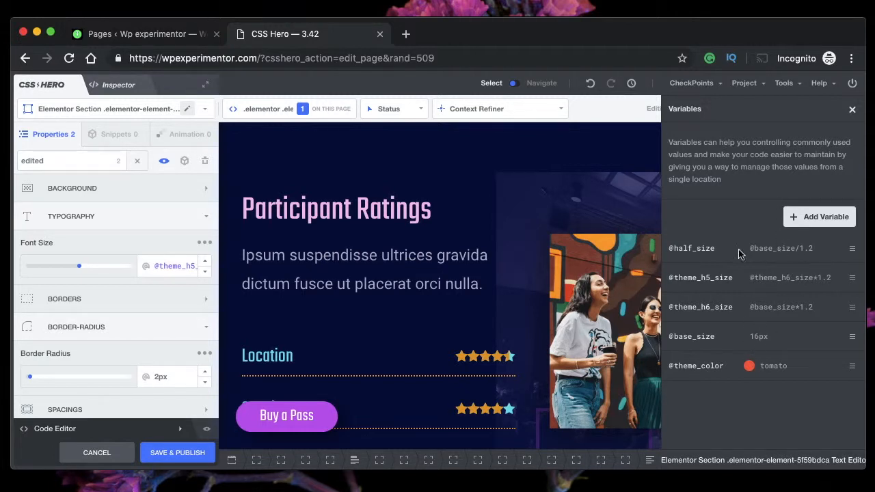
- Compare half_size, base_size and theme_h6_size as the Participant Ratings paragraph's font size, ending on theme_h5_size
left_click(147, 267)
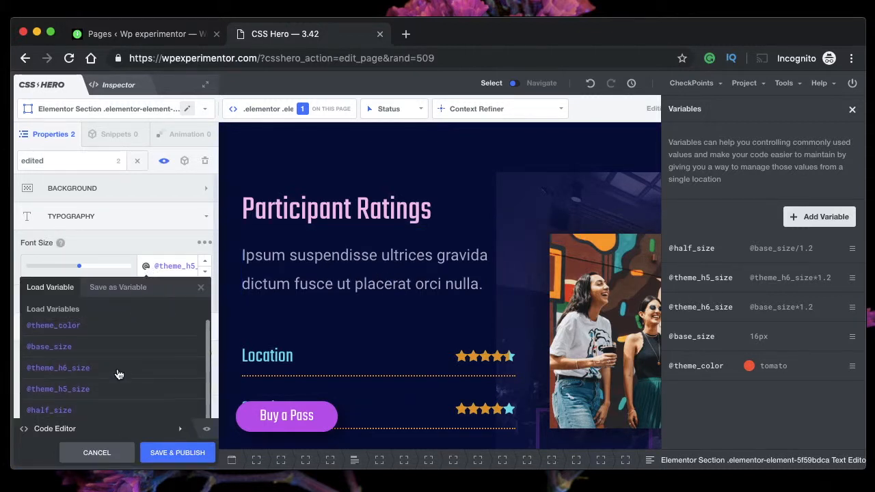
scroll(147, 252, "down", 2)
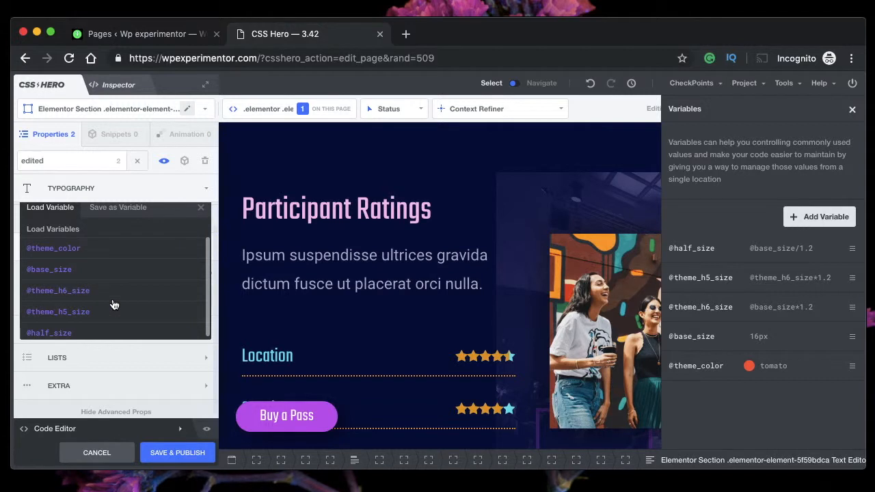
scroll(113, 306, "down", 1)
left_click(58, 331)
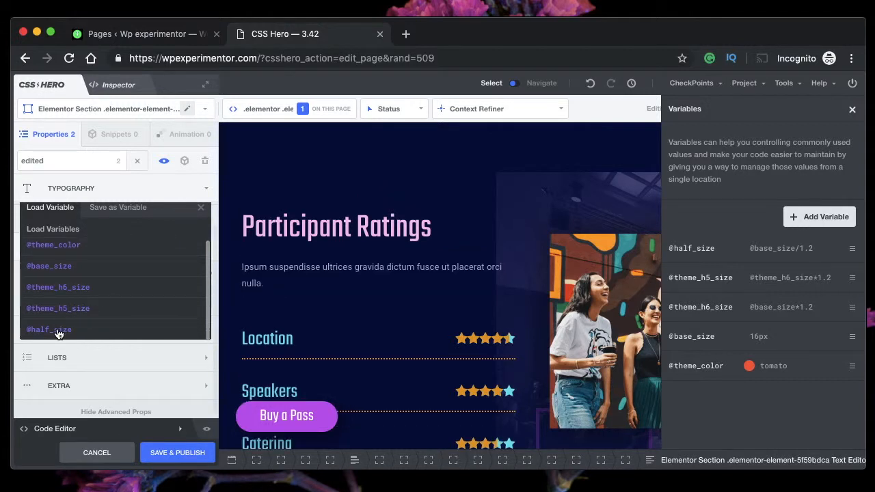
left_click(67, 271)
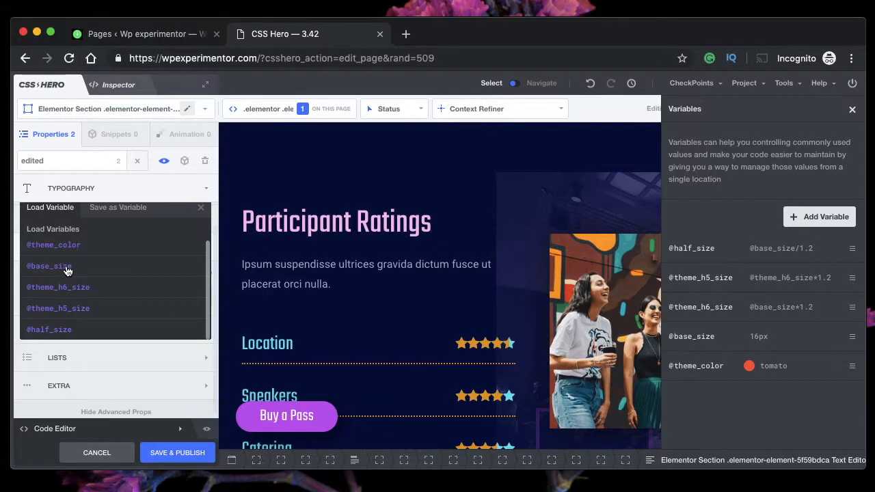
left_click(64, 334)
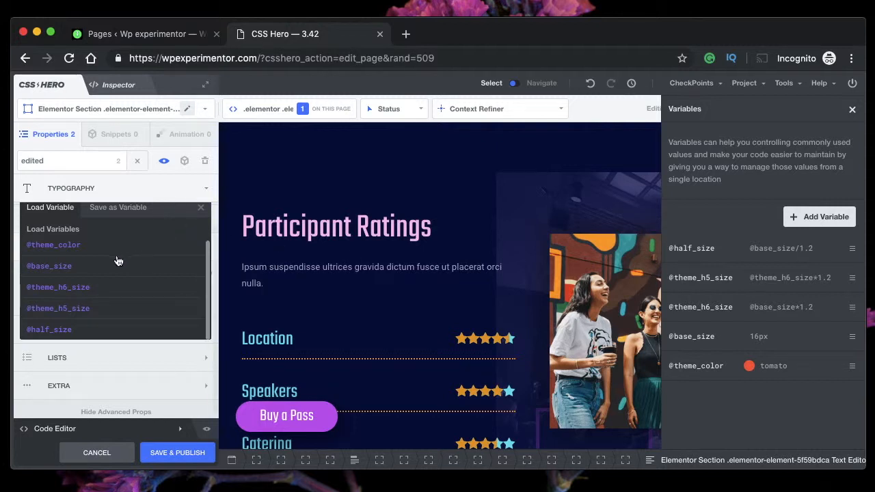
left_click(75, 290)
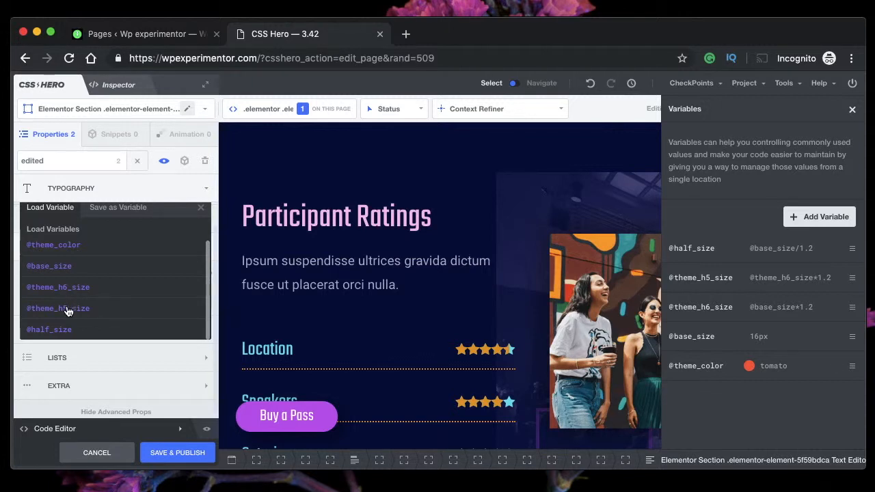
left_click(200, 208)
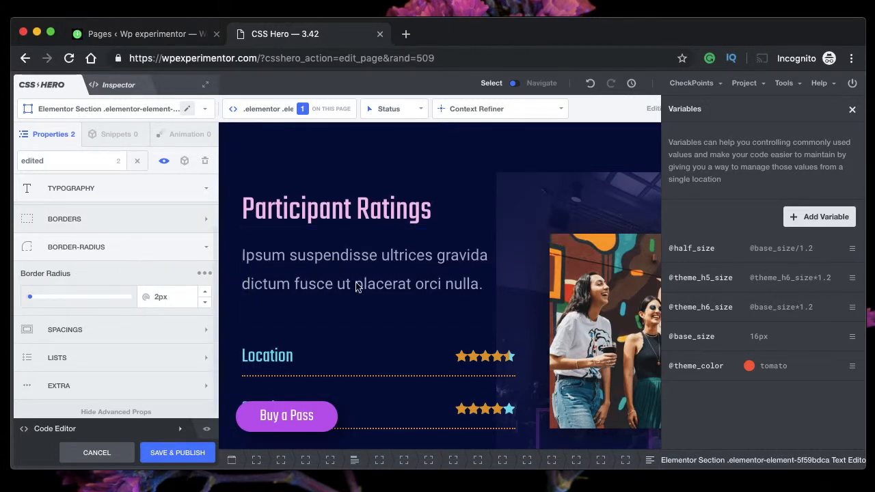
scroll(115, 222, "up", 2)
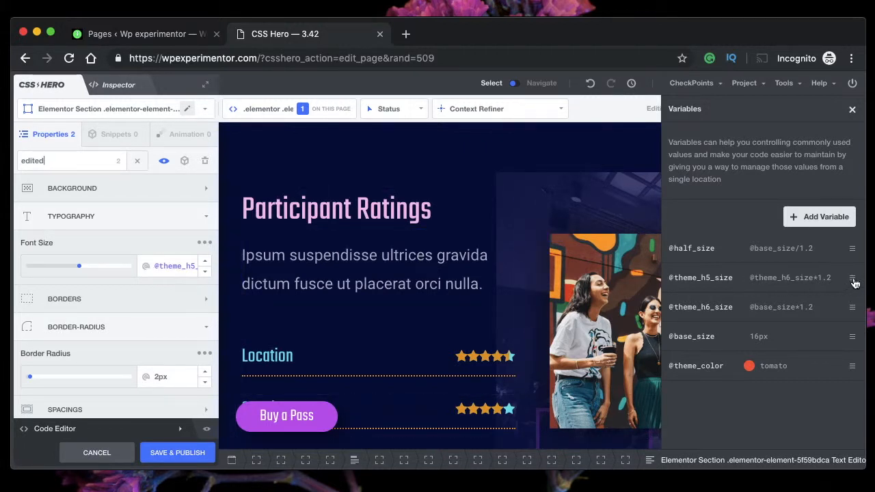
left_click(851, 279)
left_click(746, 305)
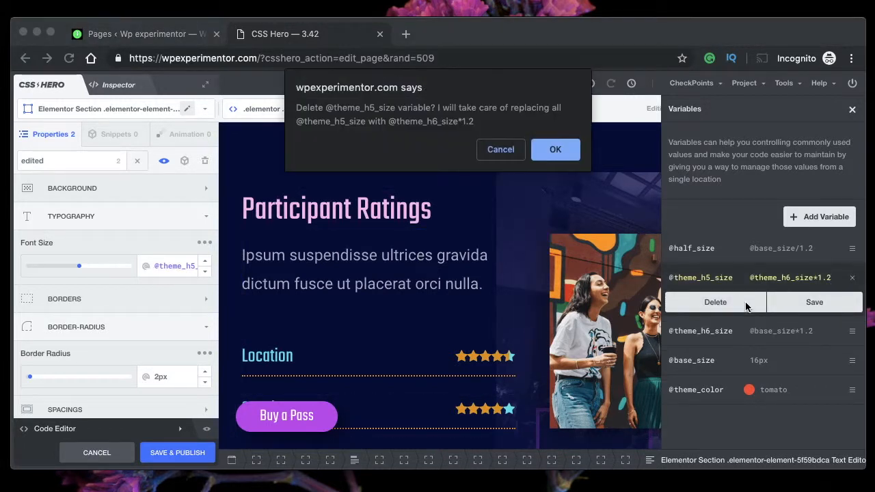
left_click(550, 151)
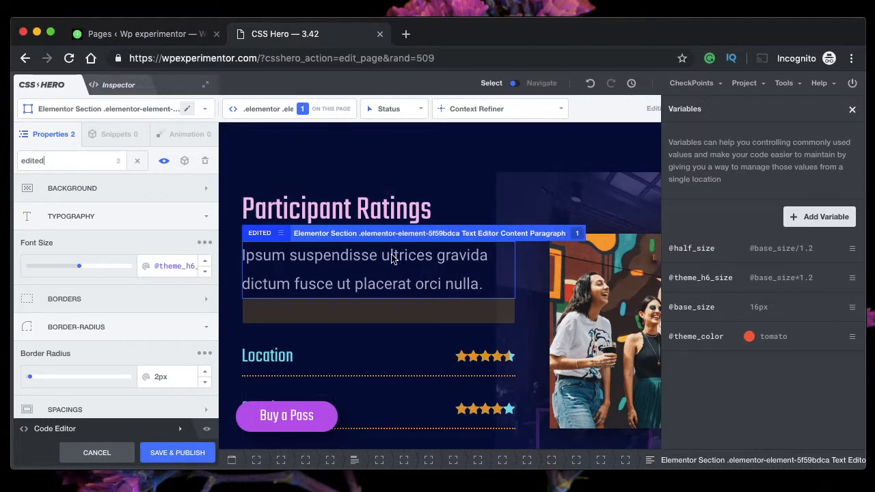
- Set the Participant Ratings paragraph's text color to flat purple #9b59b6 and open the variable options for that color
left_click(164, 161)
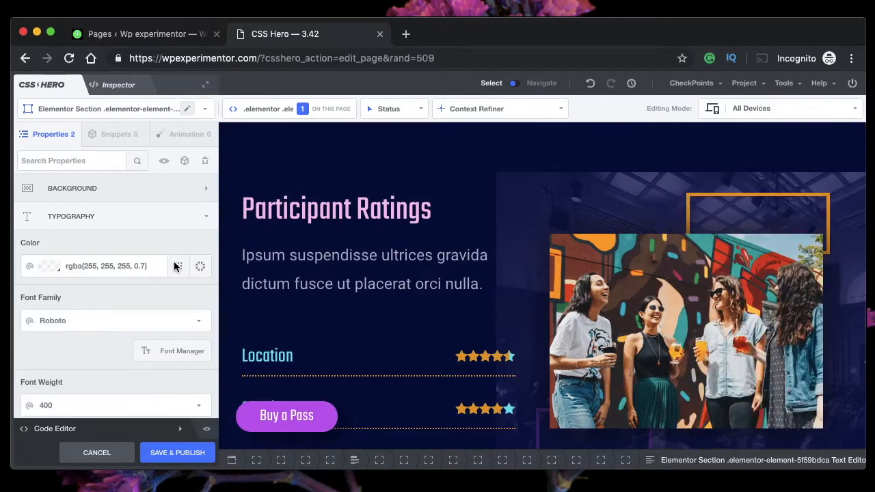
left_click(179, 268)
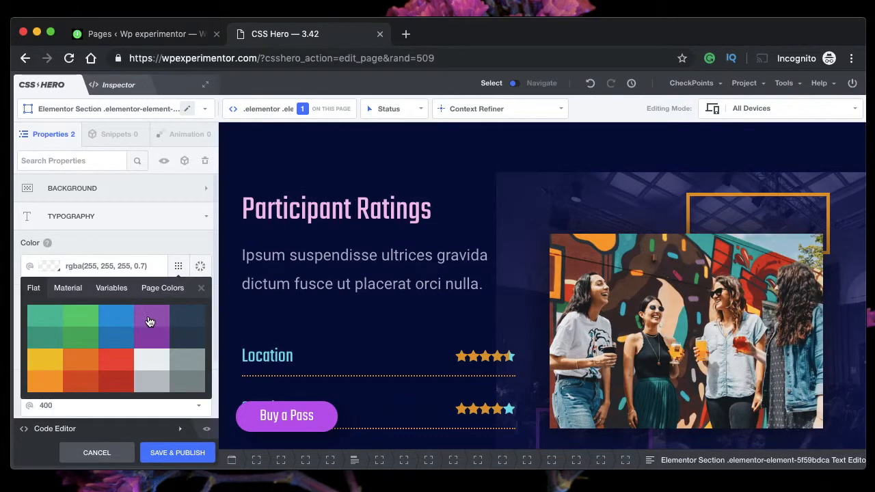
left_click(149, 318)
left_click(203, 290)
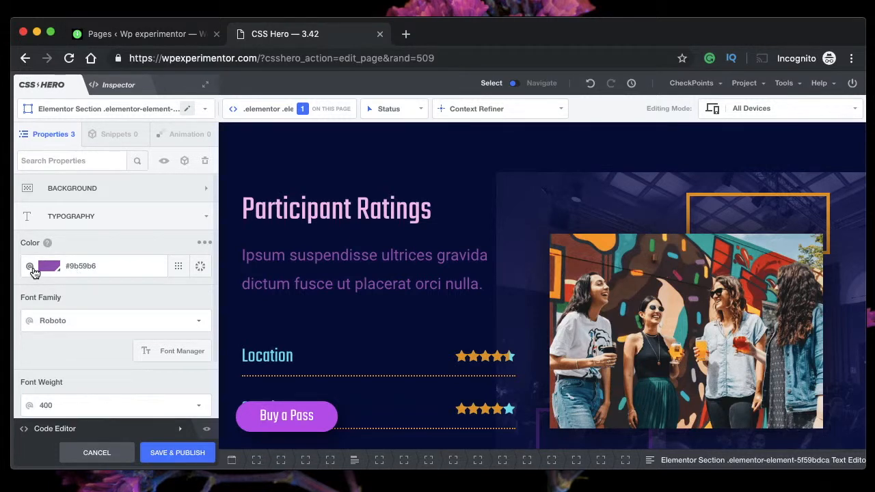
left_click(32, 269)
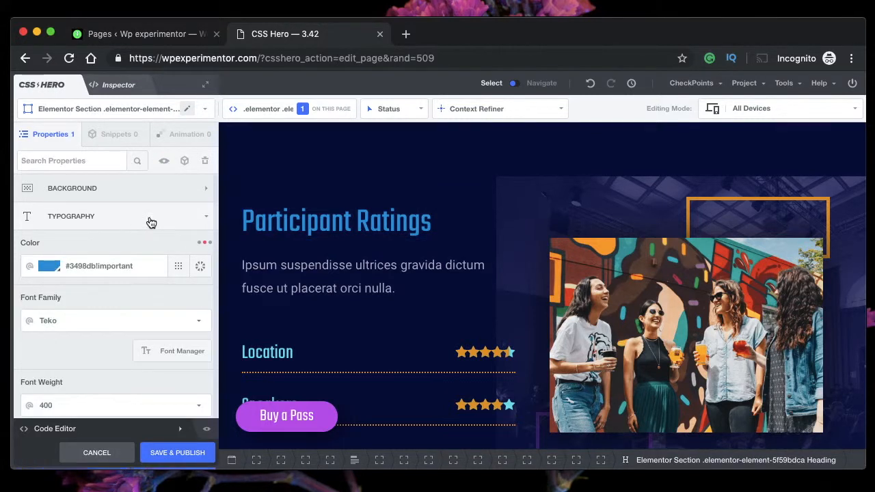
- Show only the edited properties of the Participant Ratings heading and change its text color to flat purple #9b59b6
left_click(177, 221)
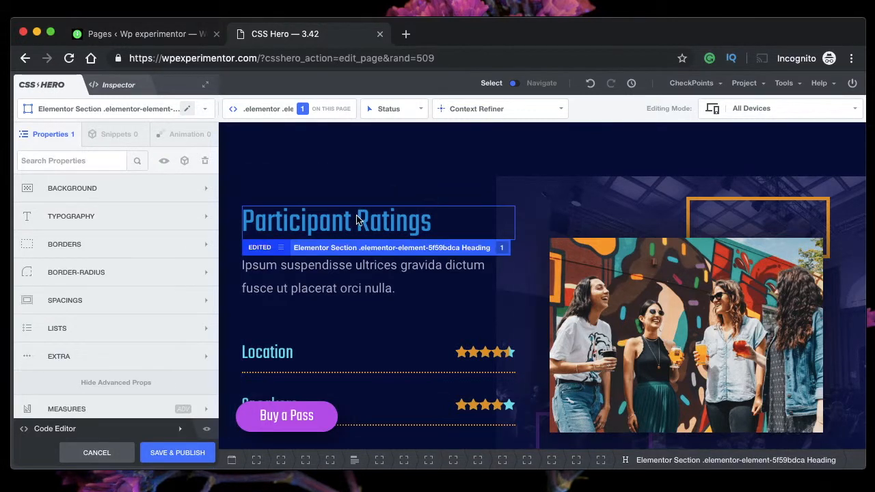
left_click(164, 161)
left_click(156, 217)
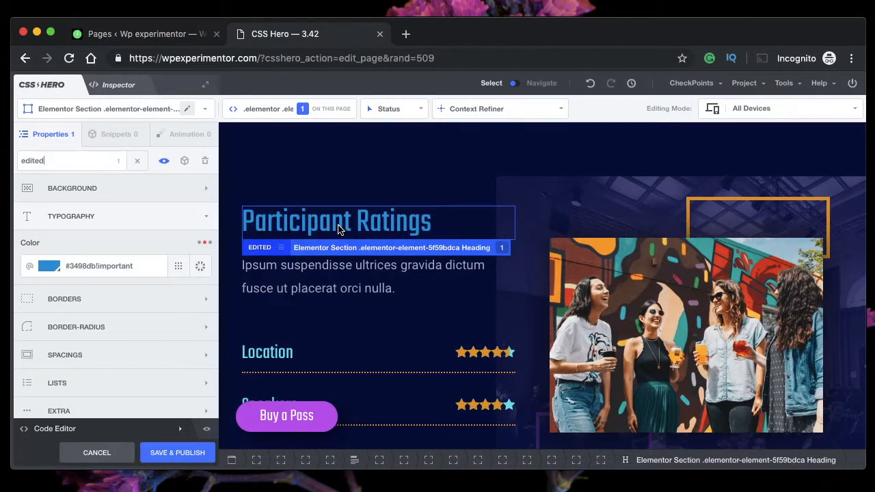
left_click(178, 267)
left_click(151, 321)
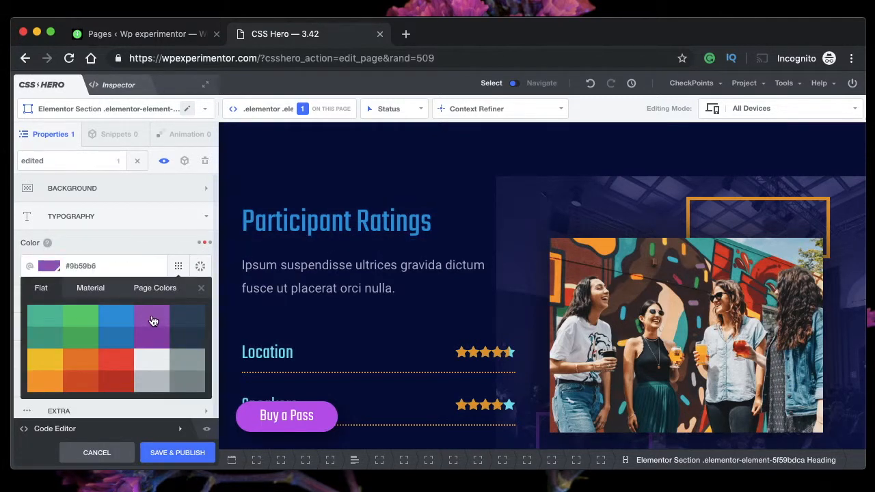
left_click(201, 288)
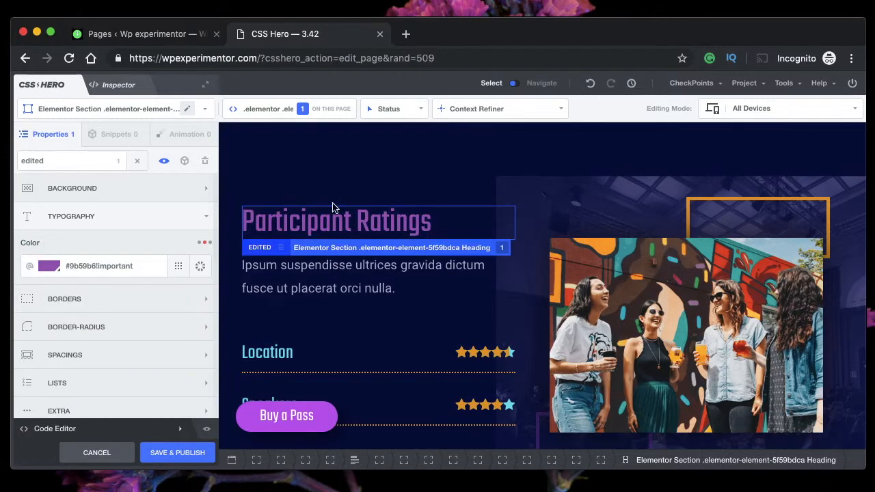
left_click(170, 224)
- Set the text color of the Location, Speakers and Catering star-rating titles to flat red #e74c3c
scroll(395, 313, "down", 3)
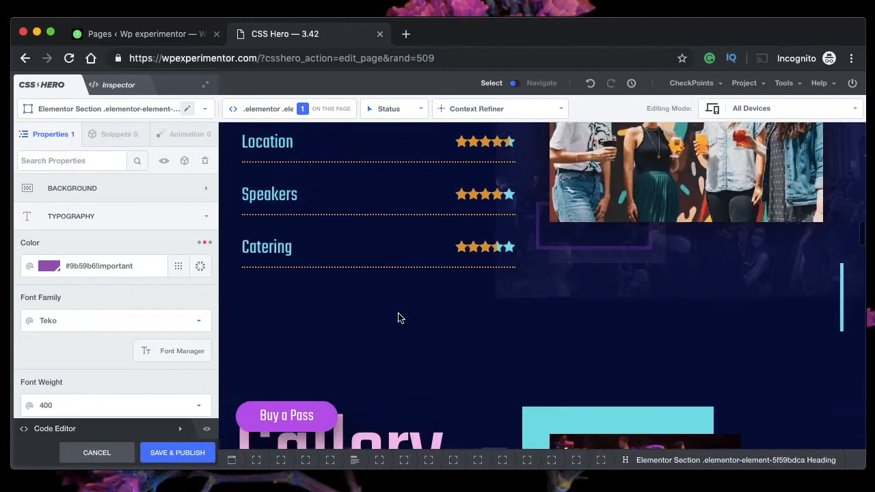
scroll(400, 317, "up", 1)
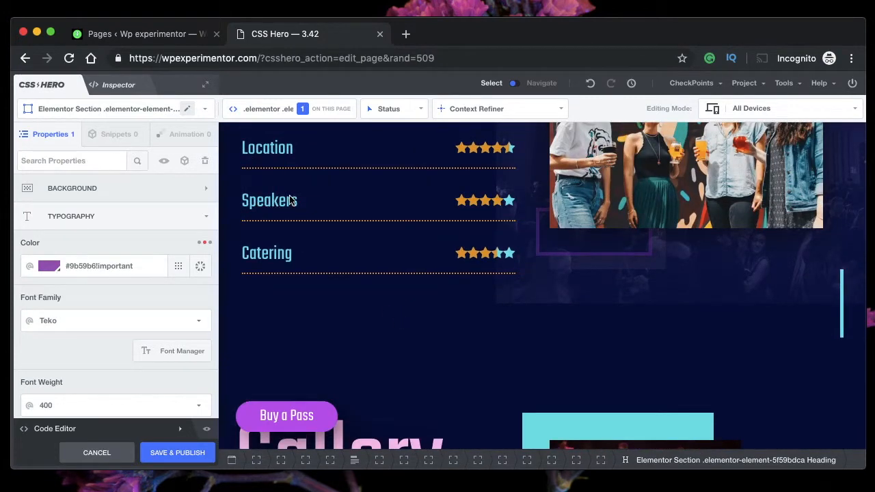
left_click(267, 256)
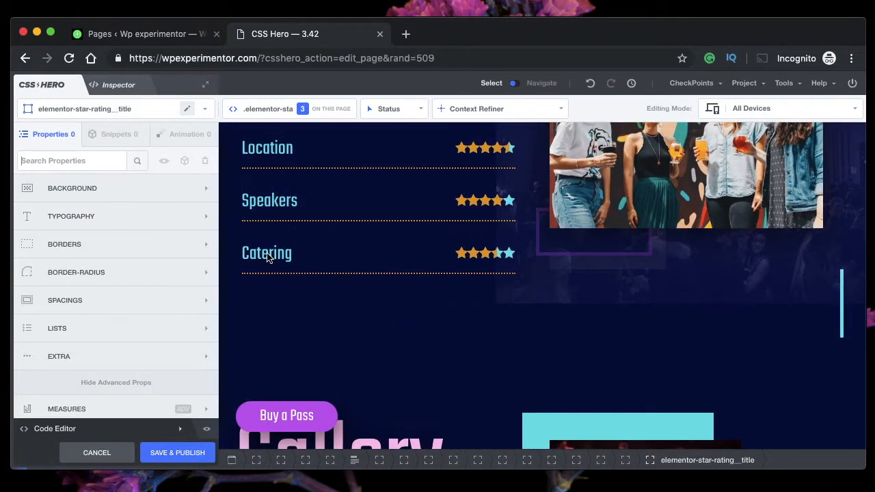
scroll(486, 274, "down", 10)
scroll(486, 274, "up", 6)
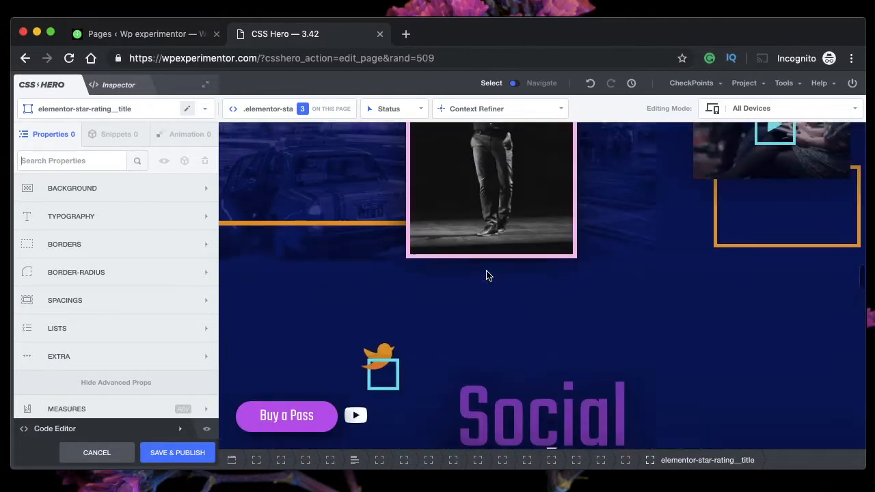
scroll(486, 276, "down", 10)
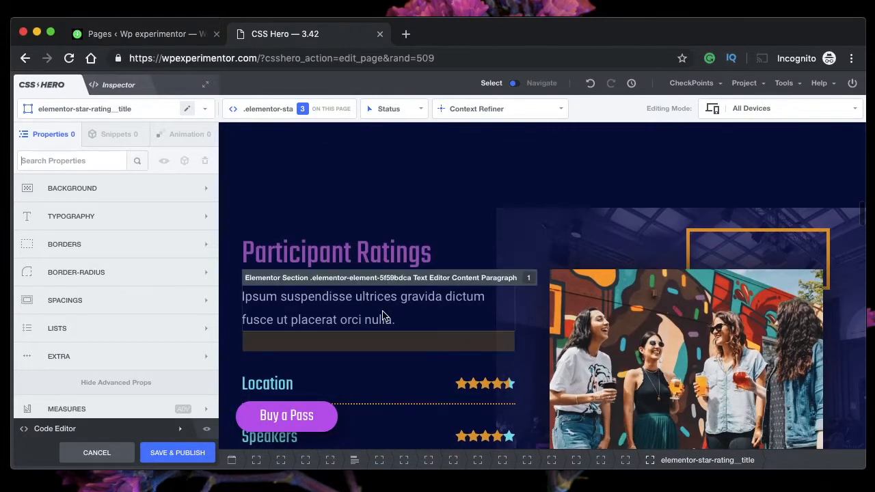
scroll(383, 316, "down", 3)
scroll(383, 316, "down", 3)
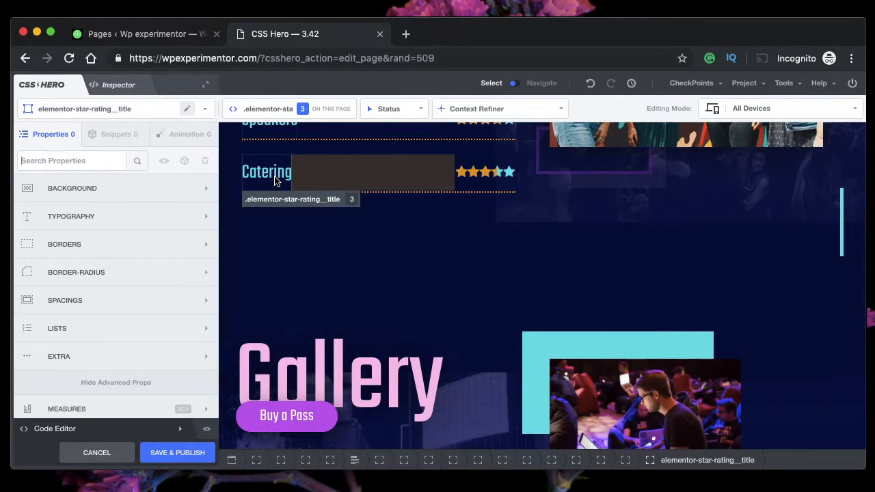
left_click(89, 215)
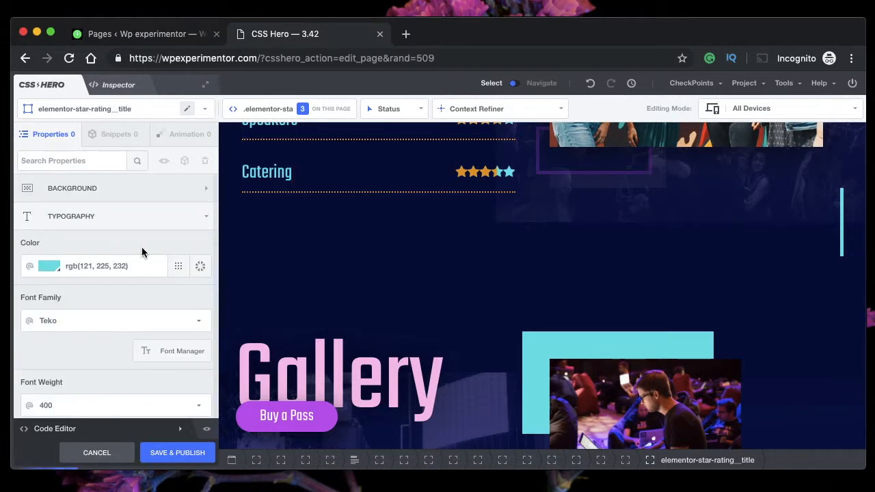
left_click(177, 265)
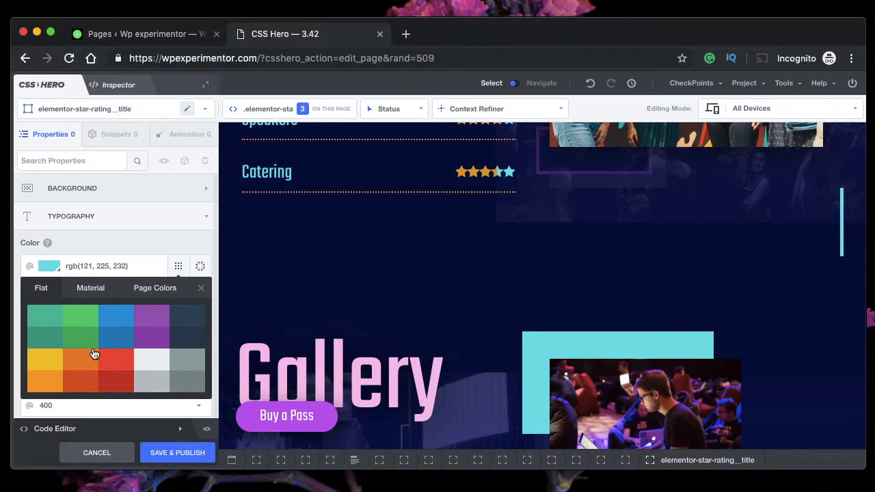
left_click(117, 363)
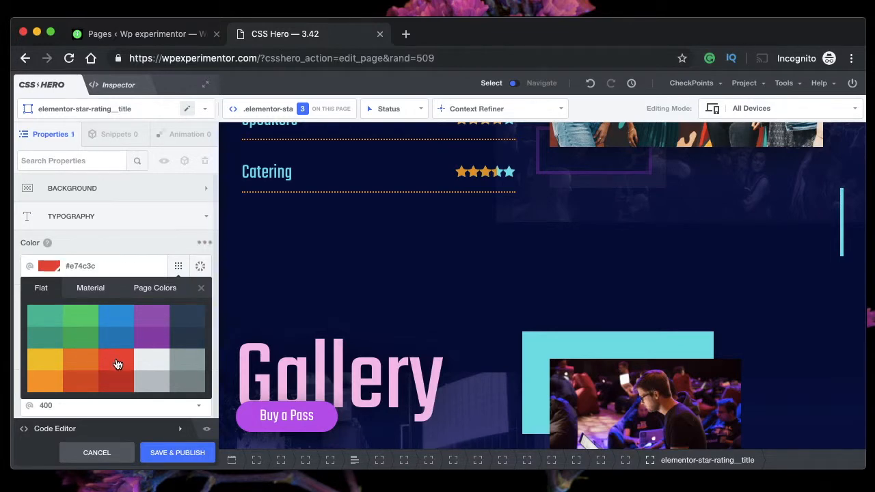
left_click(204, 290)
scroll(458, 271, "up", 2)
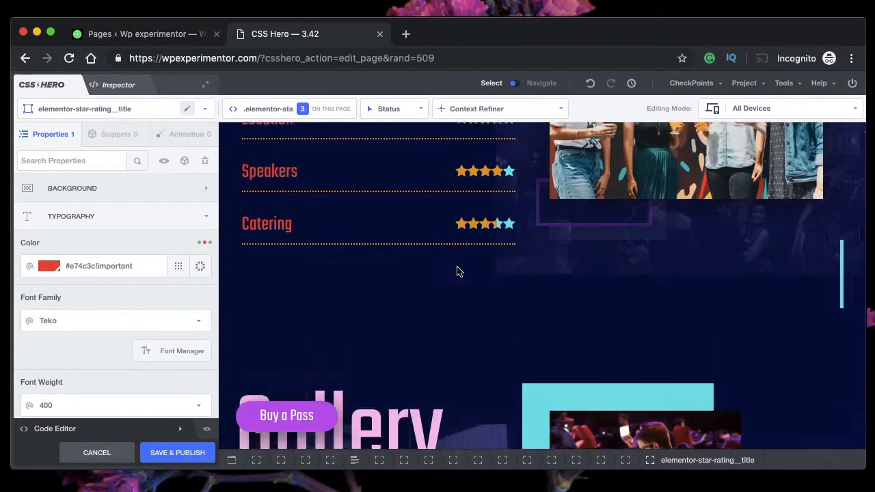
scroll(458, 271, "up", 3)
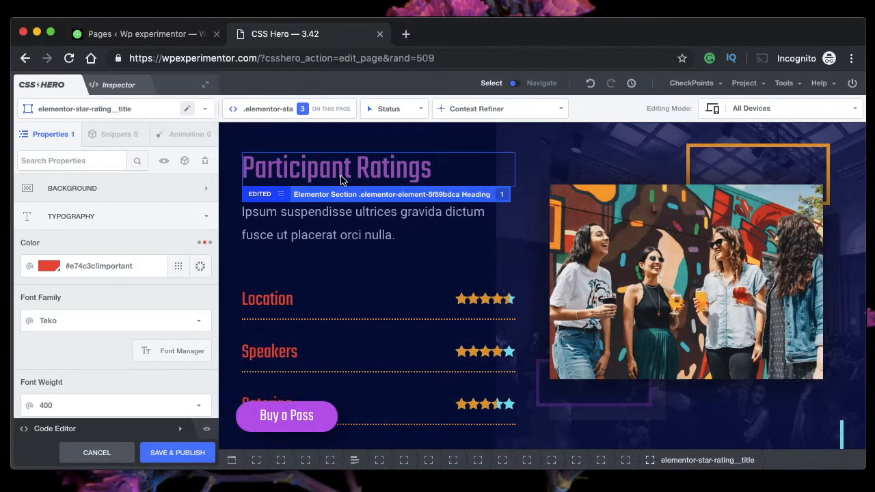
- Examine the generated CSS rule for the star-rating titles in the code editor and collapse the editor again
left_click(176, 429)
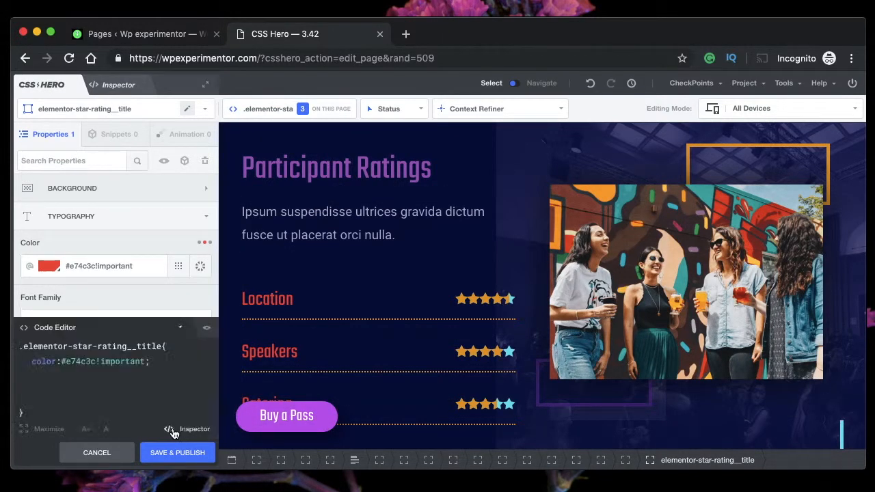
left_click(184, 328)
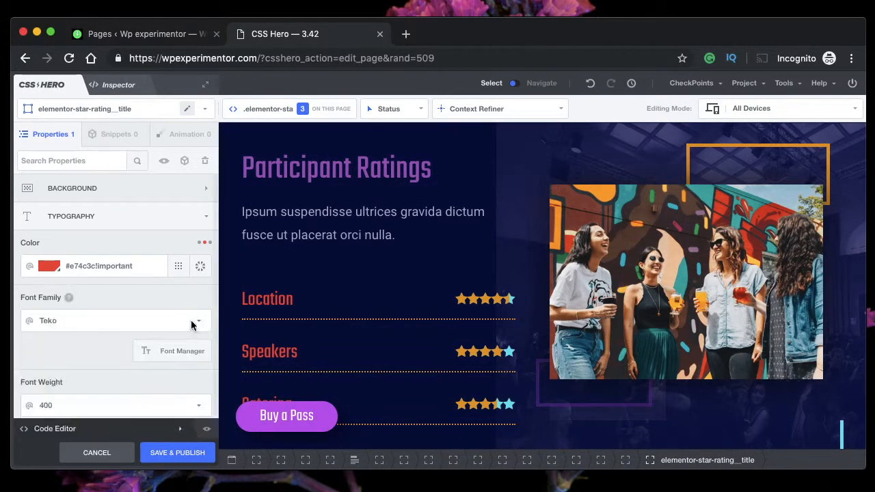
left_click(102, 430)
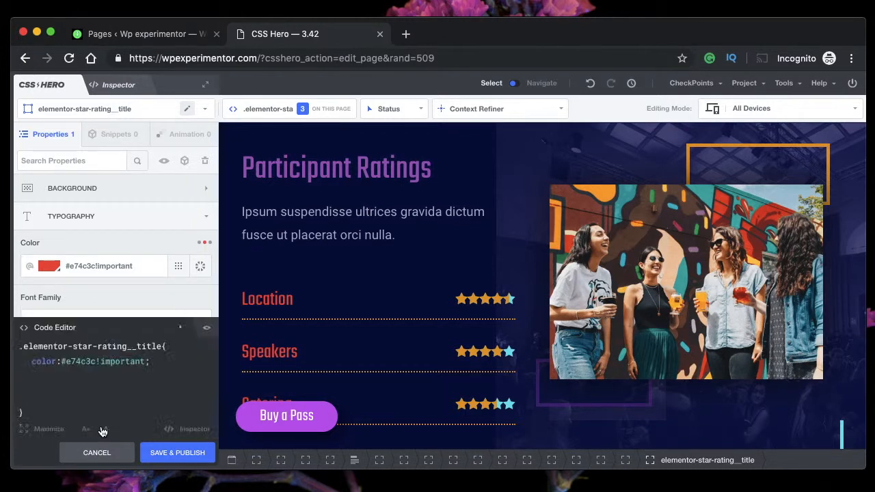
left_click(184, 328)
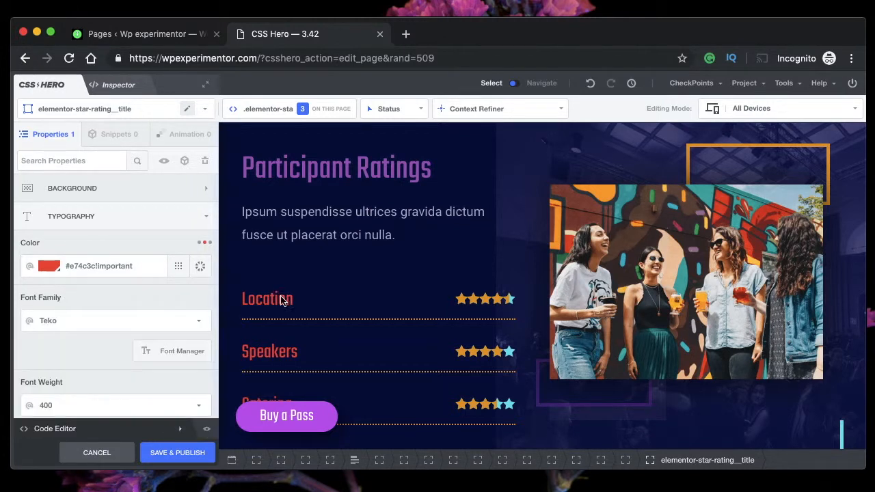
scroll(316, 299, "down", 2)
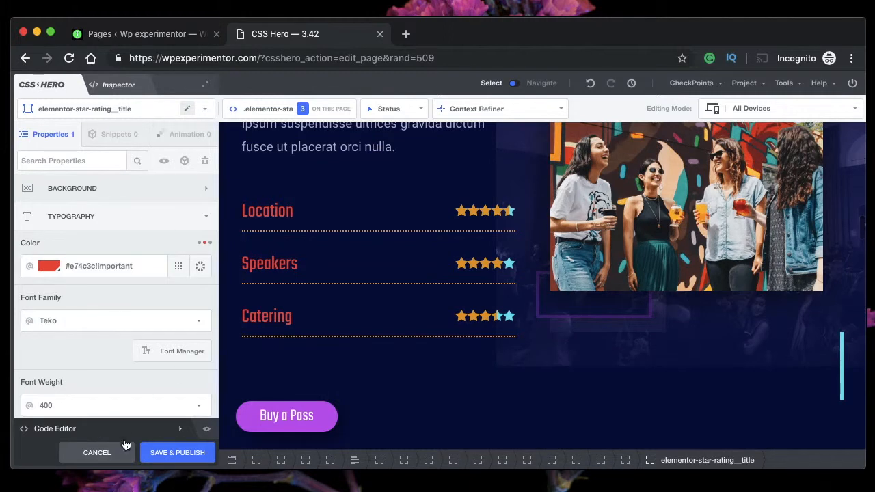
left_click(140, 430)
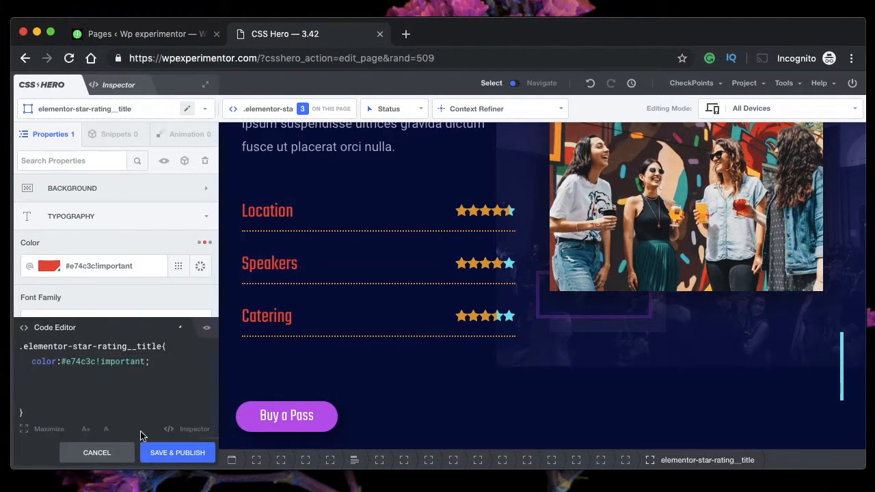
left_click(180, 329)
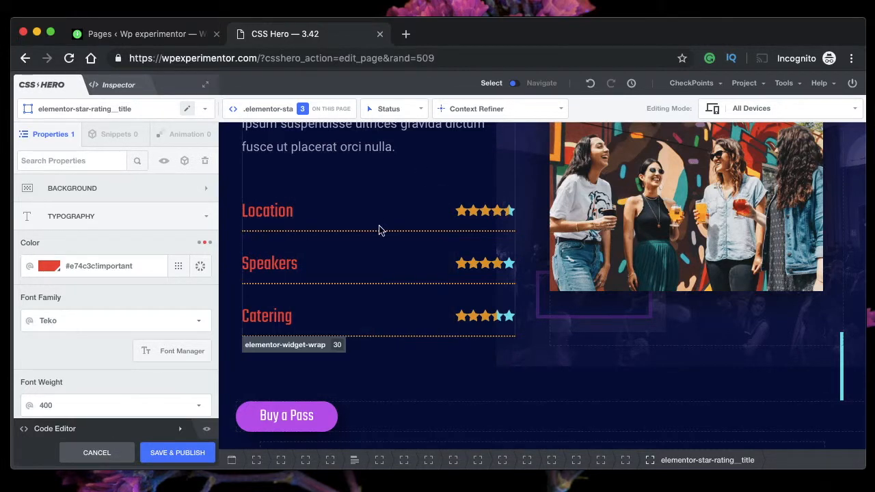
scroll(275, 218, "up", 3)
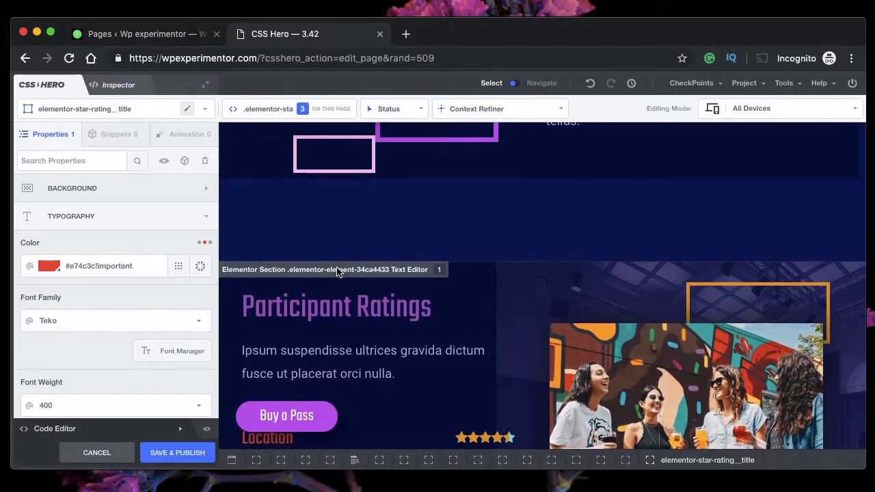
scroll(369, 342, "down", 3)
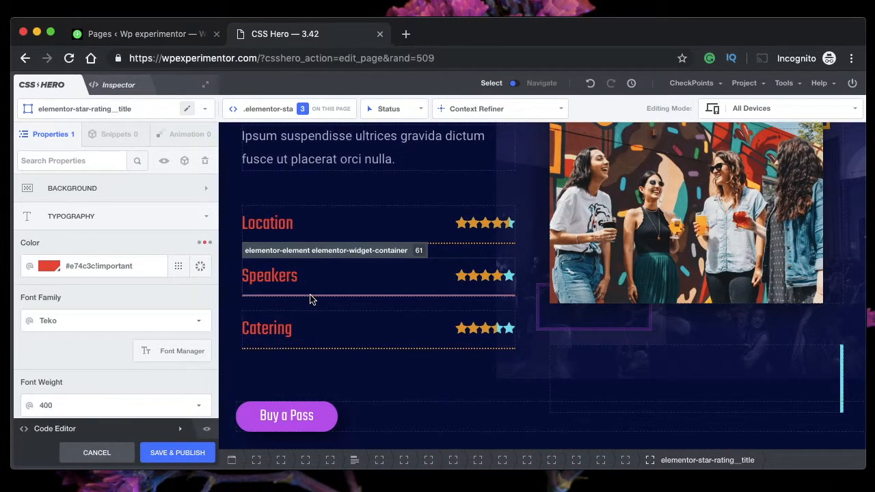
left_click(189, 223)
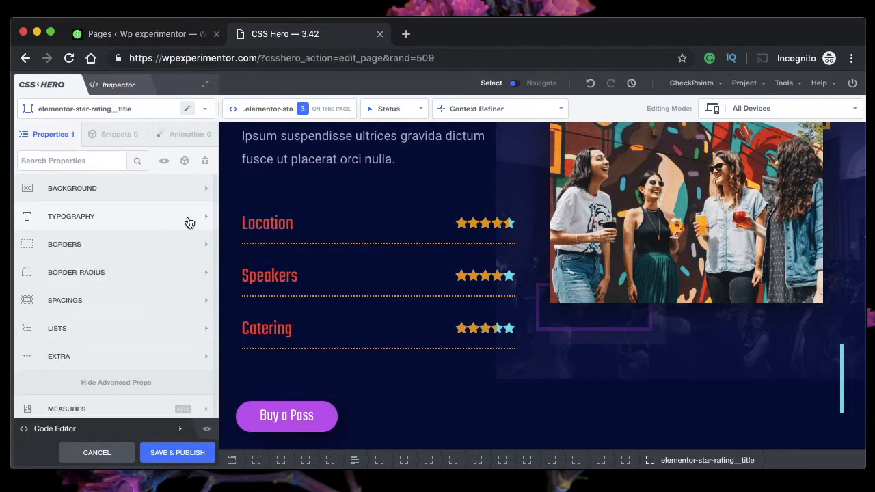
left_click(190, 222)
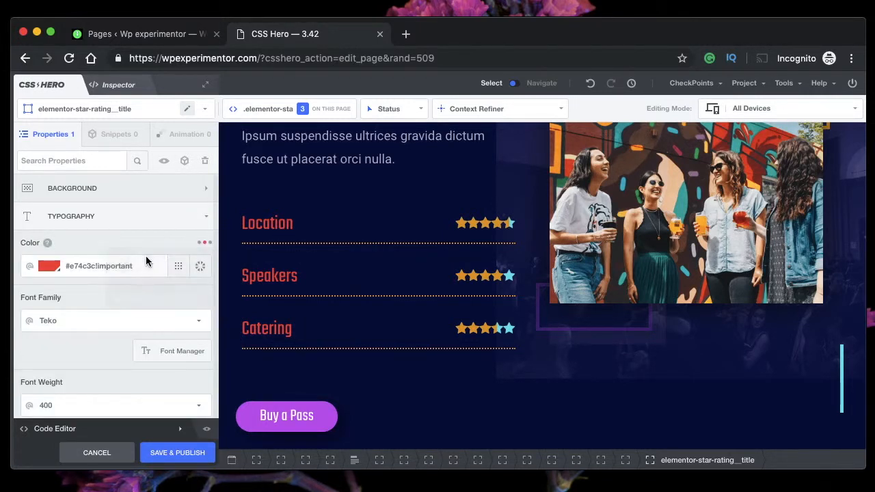
mouse_move(200, 246)
left_click(183, 225)
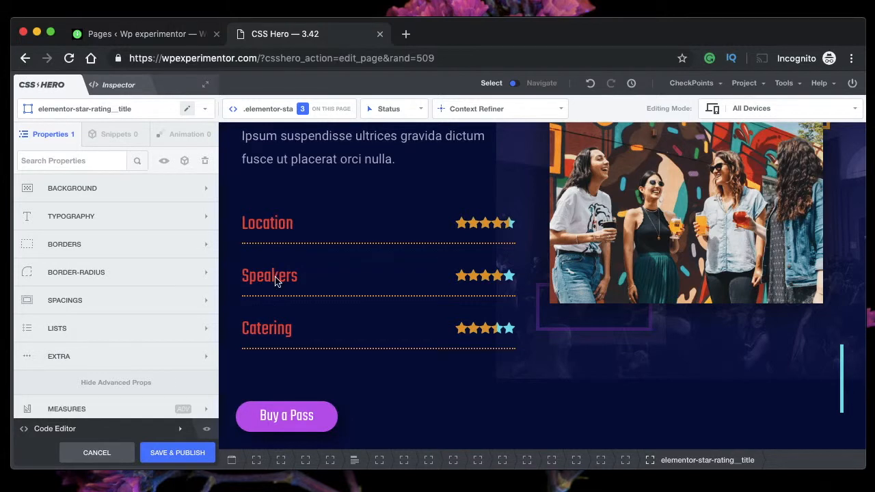
- Show only the edited properties of the star-rating titles and reset all of them to default
left_click(256, 278)
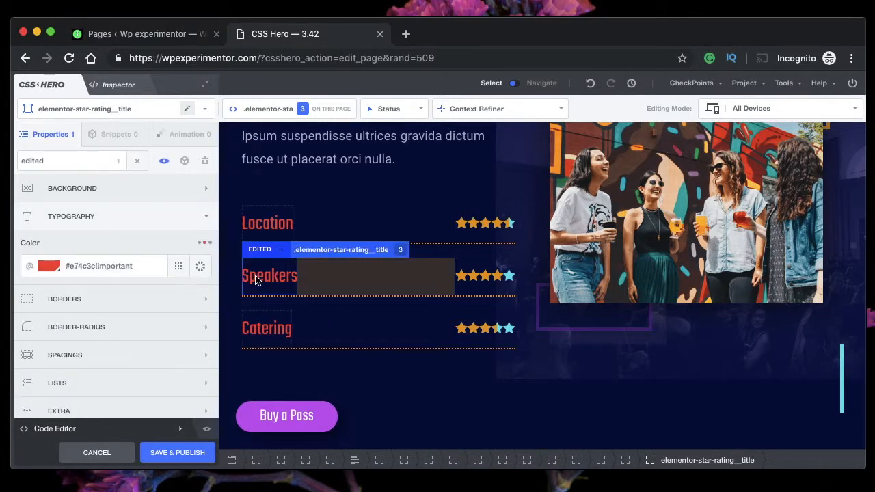
left_click(206, 162)
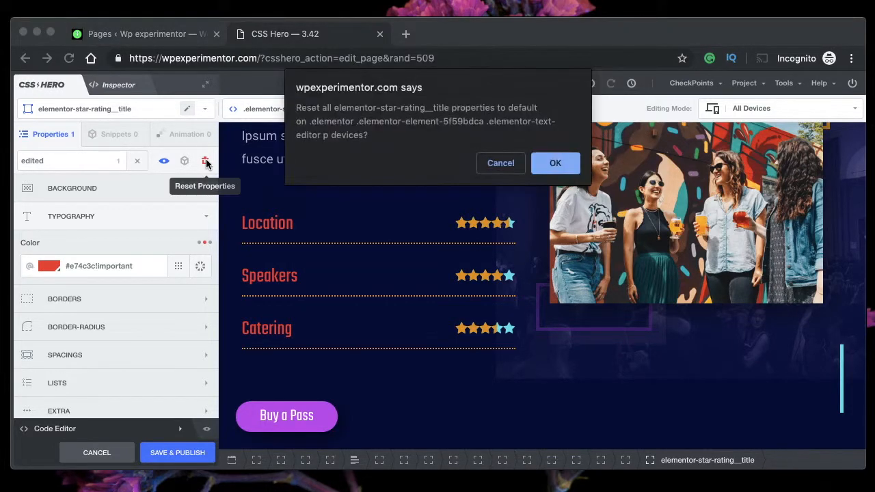
left_click(555, 163)
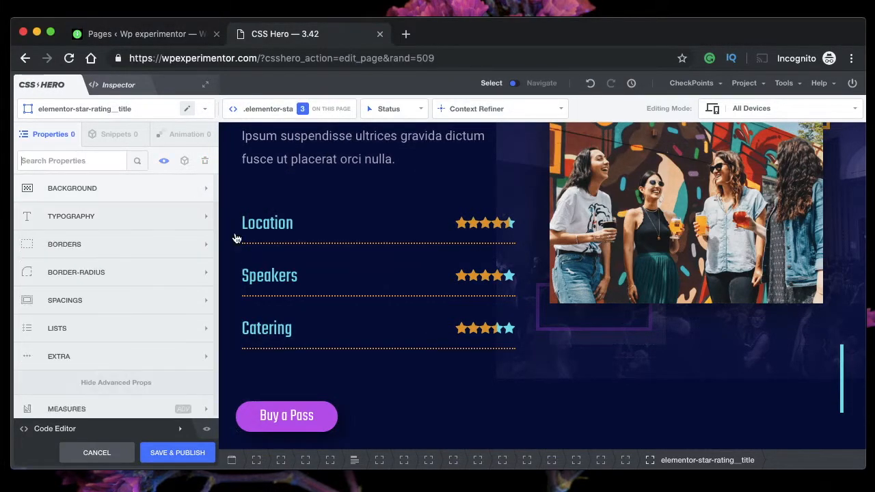
- Reset all properties of the Participant Ratings heading to default and accept the reset
scroll(267, 306, "up", 3)
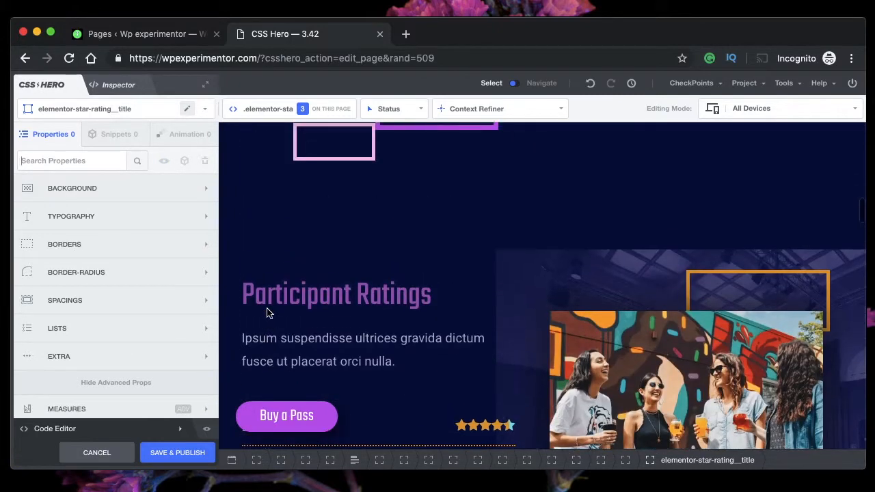
left_click(323, 295)
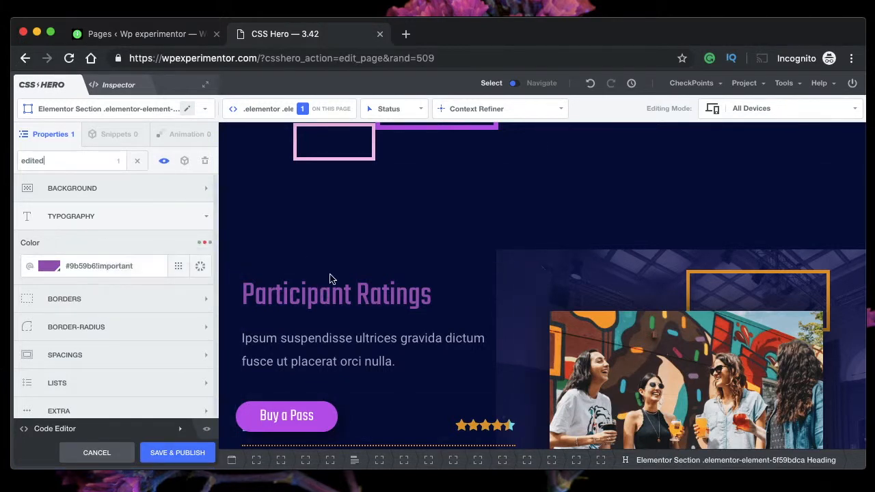
left_click(204, 161)
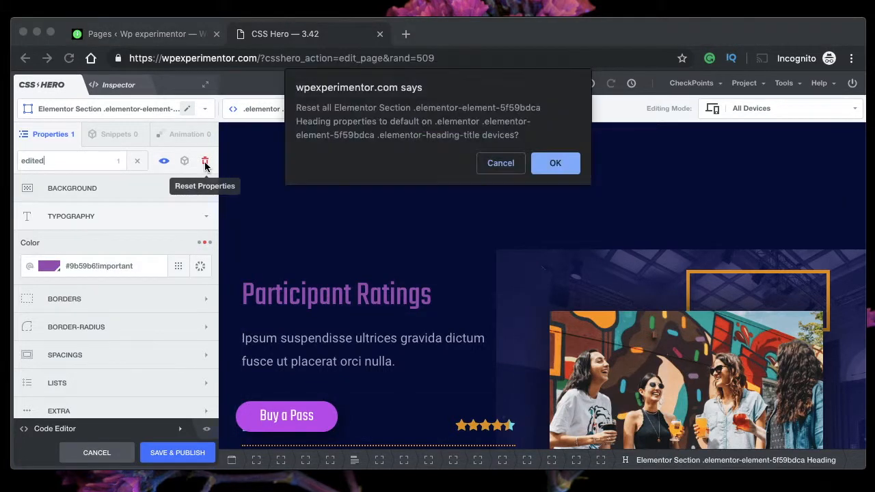
left_click(552, 166)
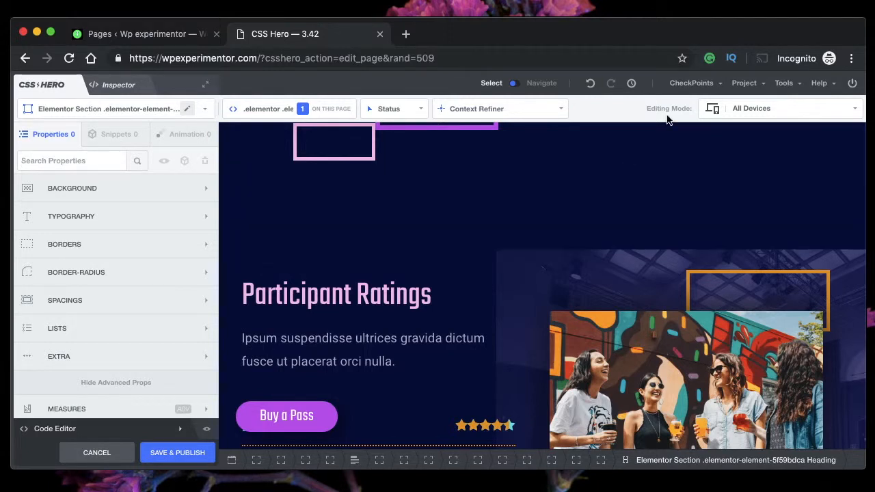
- Set the text color of the paragraph under "The most influential speakers" to flat red #e74c3c
mouse_move(748, 83)
mouse_move(783, 84)
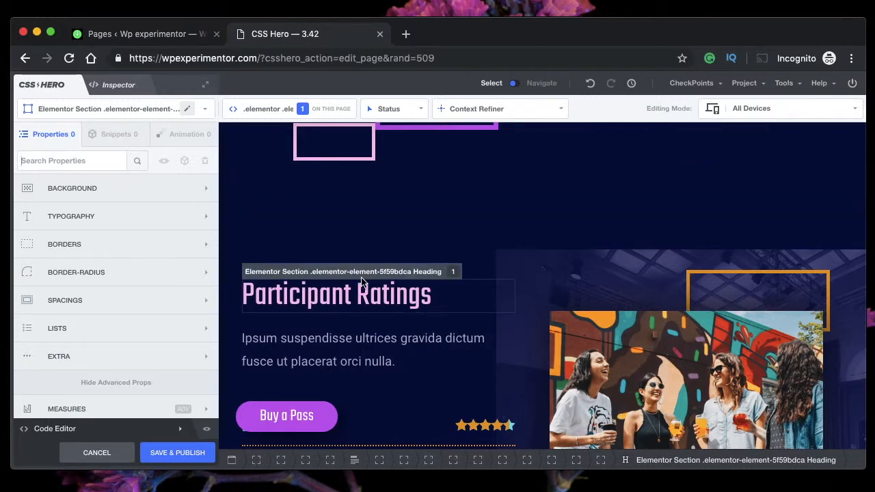
scroll(412, 255, "up", 20)
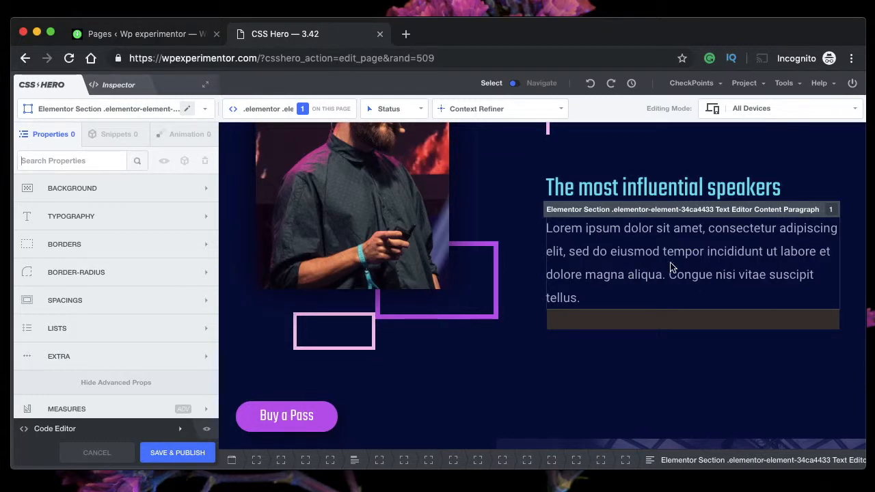
left_click(123, 220)
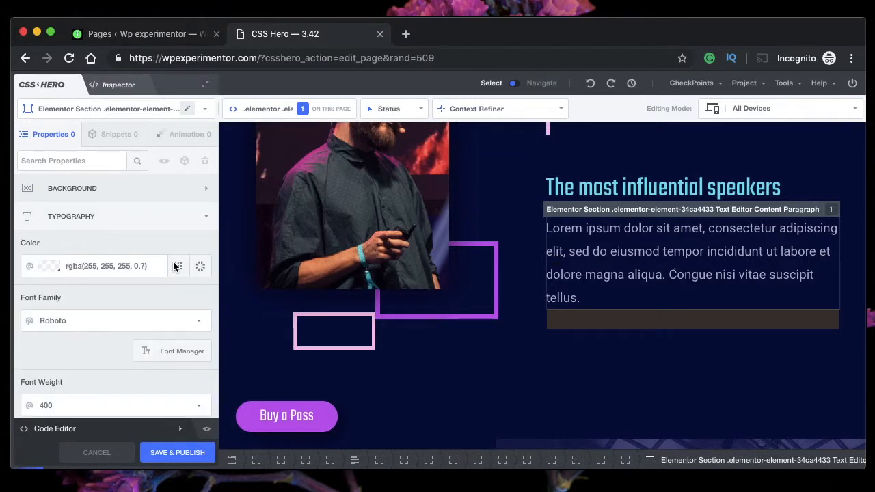
scroll(176, 266, "down", 10)
scroll(119, 189, "up", 10)
left_click(122, 221)
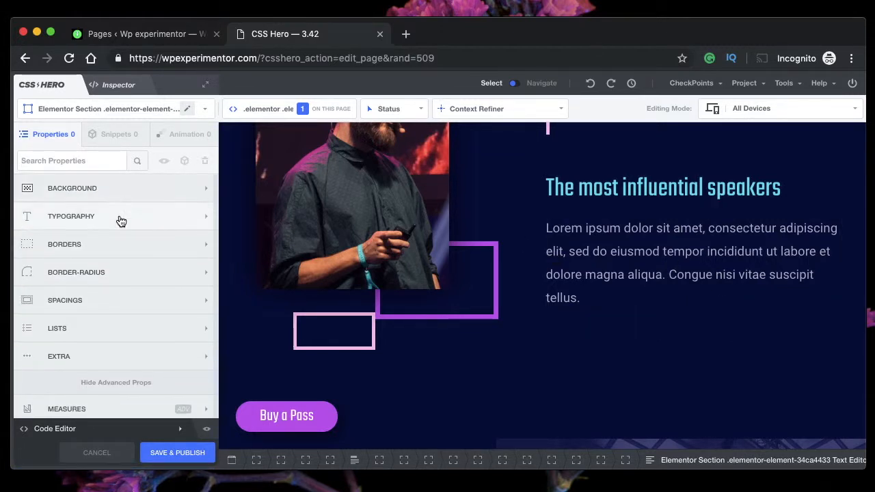
left_click(121, 220)
left_click(178, 266)
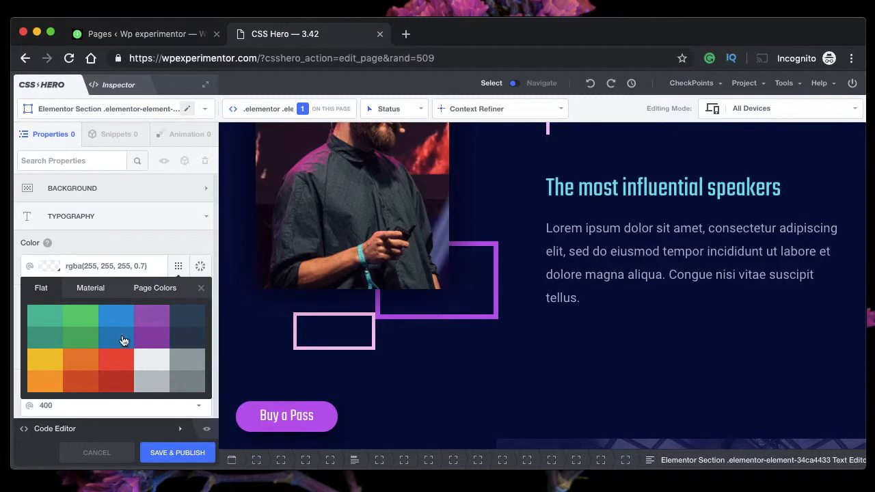
left_click(117, 359)
left_click(201, 288)
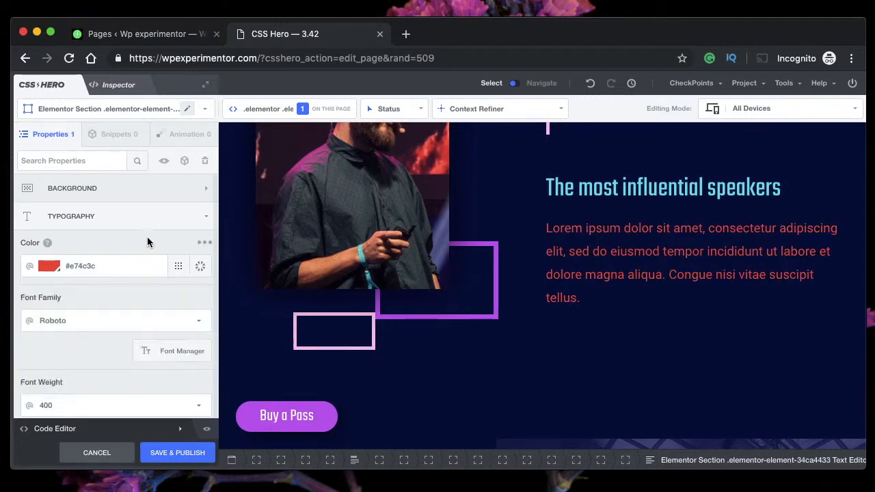
- Change the font family of the influential speakers paragraph to Merriweather and collapse its typography settings
scroll(148, 243, "down", 3)
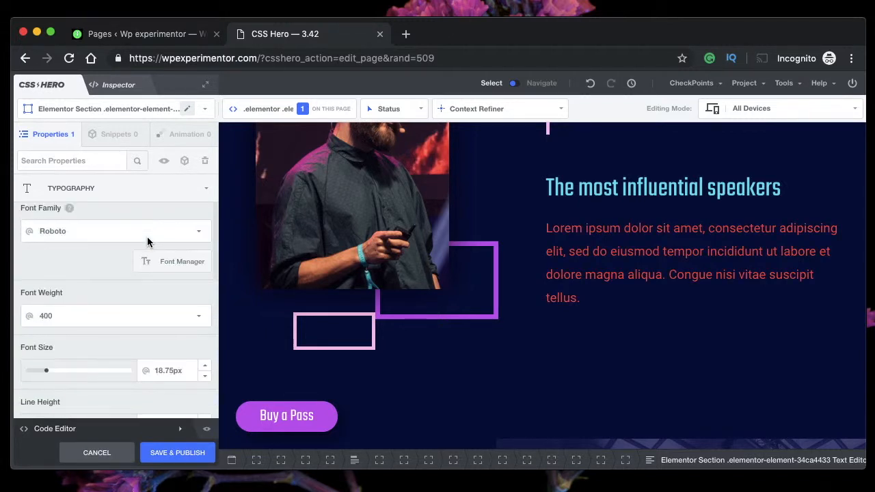
left_click(197, 234)
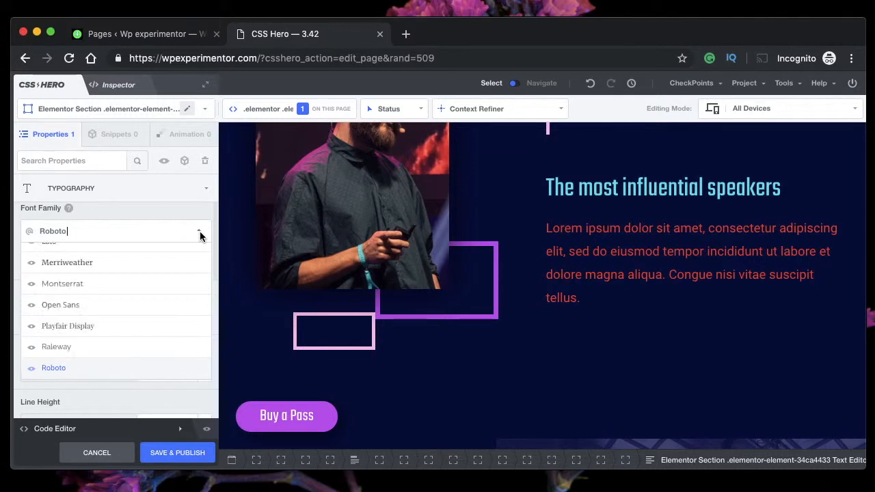
left_click(100, 265)
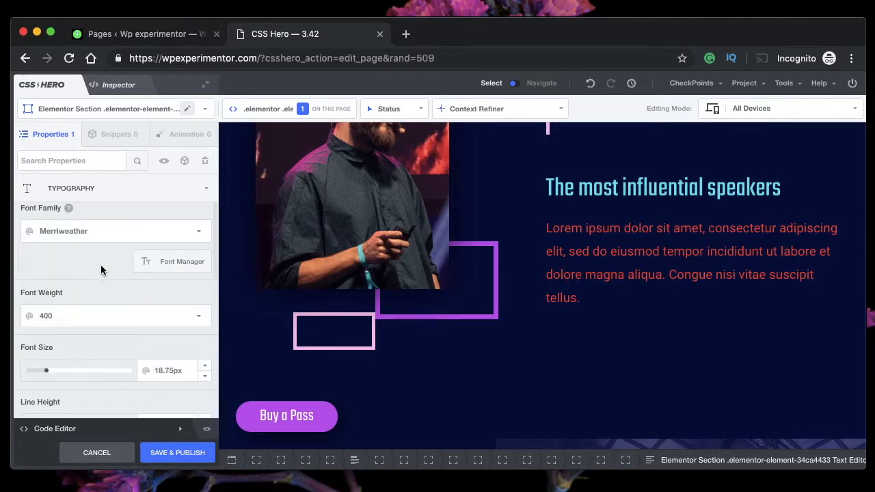
left_click(197, 235)
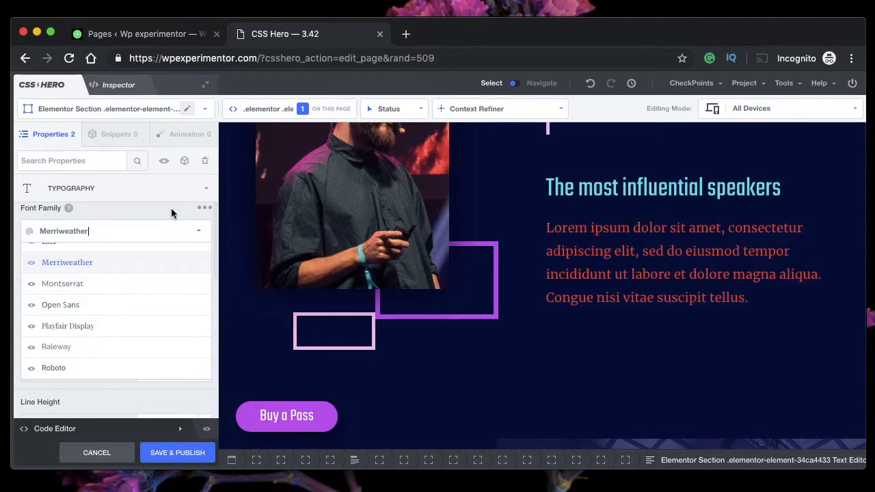
scroll(172, 211, "up", 1)
left_click(206, 189)
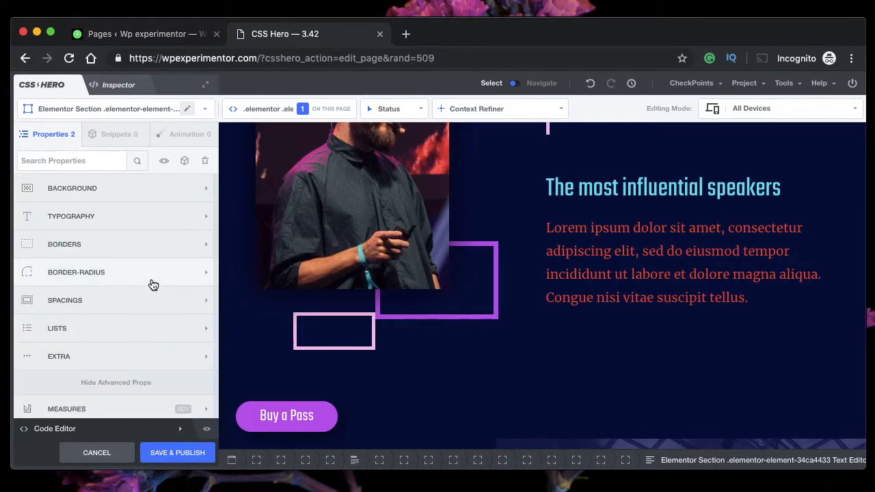
- Add an 8px bottom border to the influential speakers paragraph
scroll(152, 285, "down", 2)
scroll(151, 273, "up", 2)
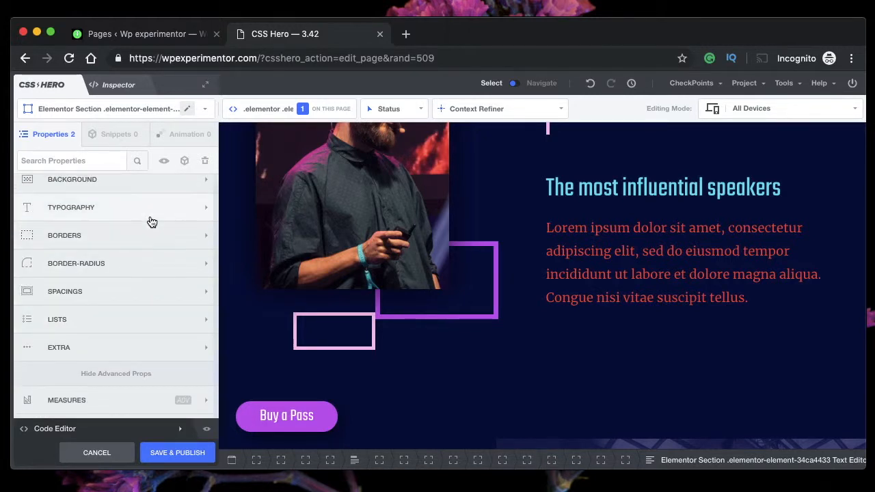
left_click(147, 232)
left_click(158, 264)
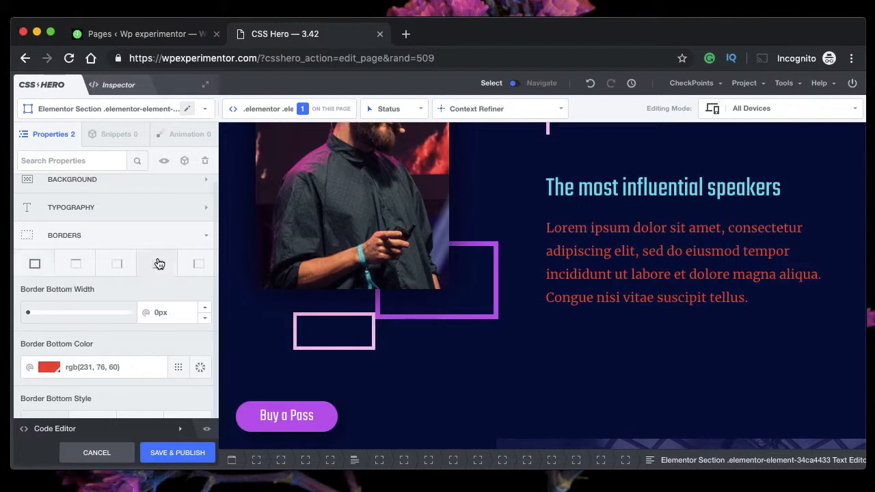
left_click(36, 314)
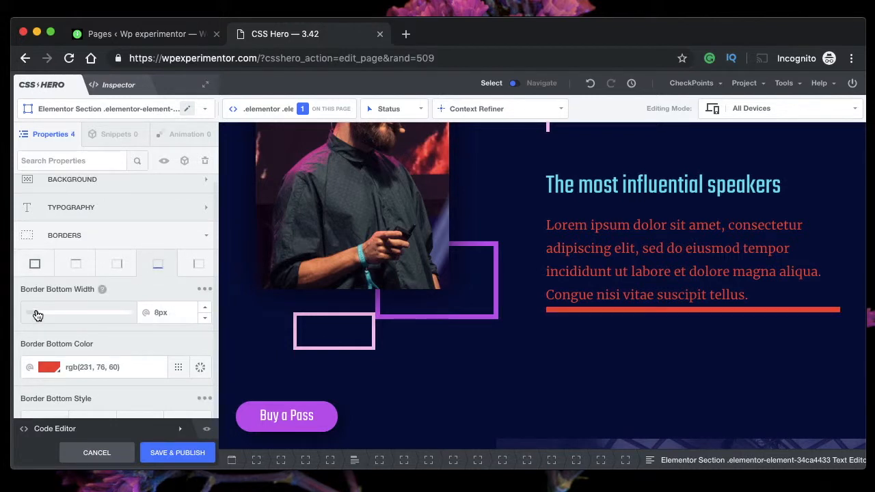
left_click(96, 243)
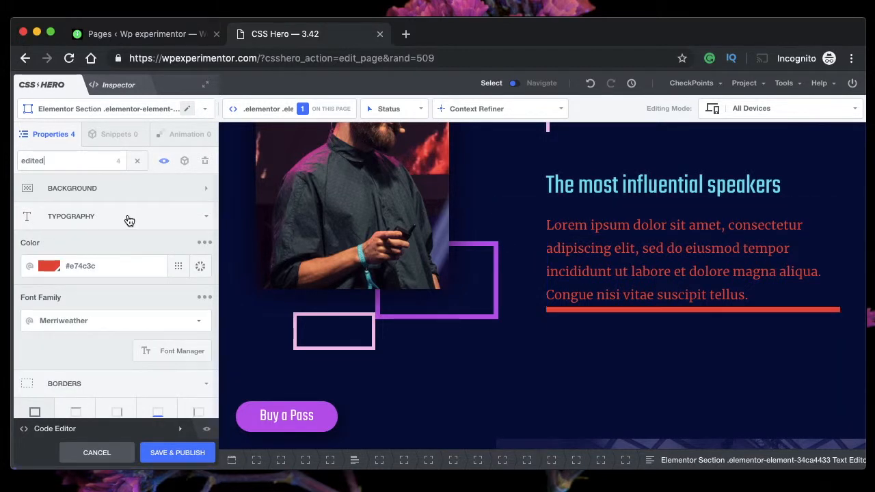
- Save the edited styles of the influential speakers paragraph as a new snippet named paragraphsnippet, replacing the element's current styles with it
left_click(184, 162)
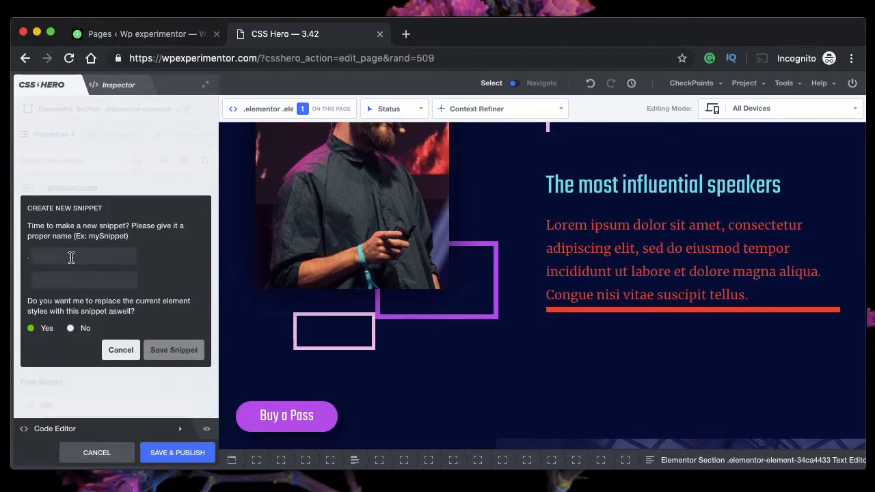
type("parag")
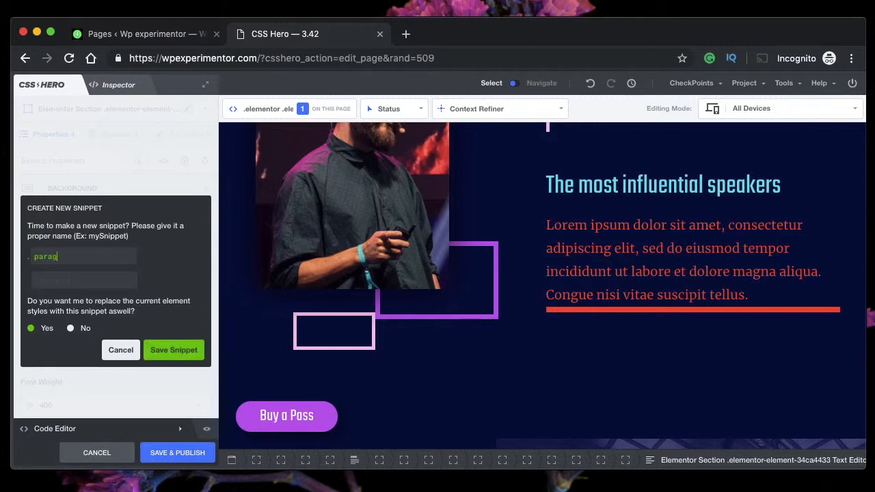
type("raphSnippet")
left_click(174, 351)
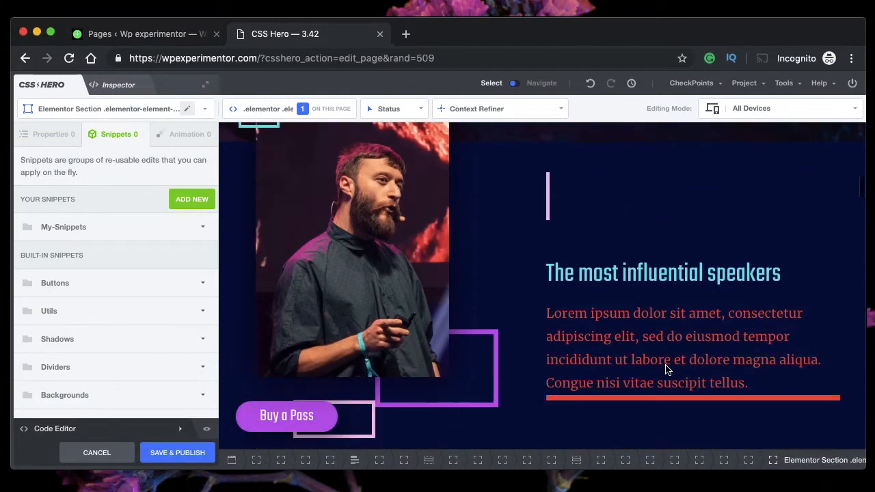
- Look through the page from the speakers section to the Tickets section for other paragraphs that could reuse the snippet
scroll(661, 353, "down", 15)
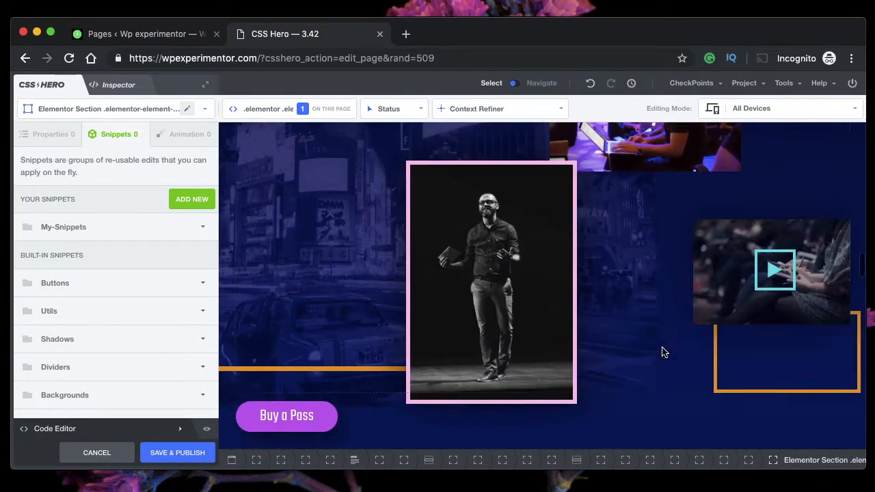
scroll(662, 353, "down", 10)
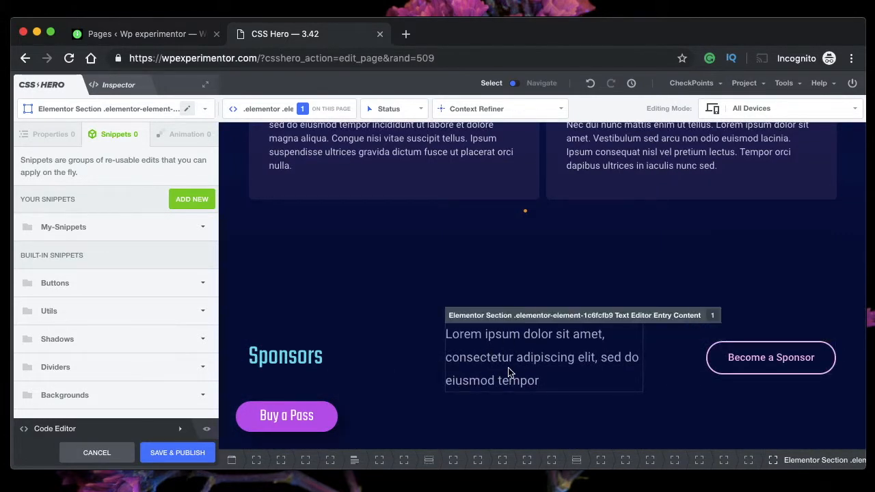
scroll(586, 271, "up", 15)
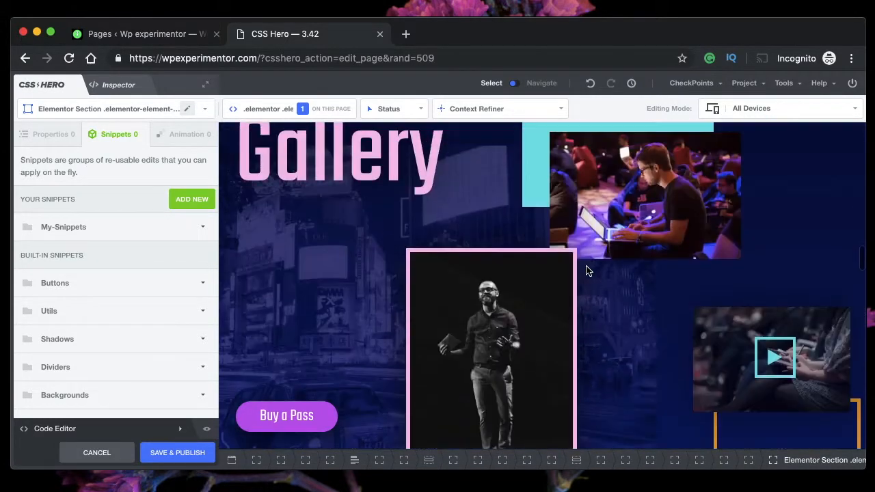
scroll(586, 270, "up", 5)
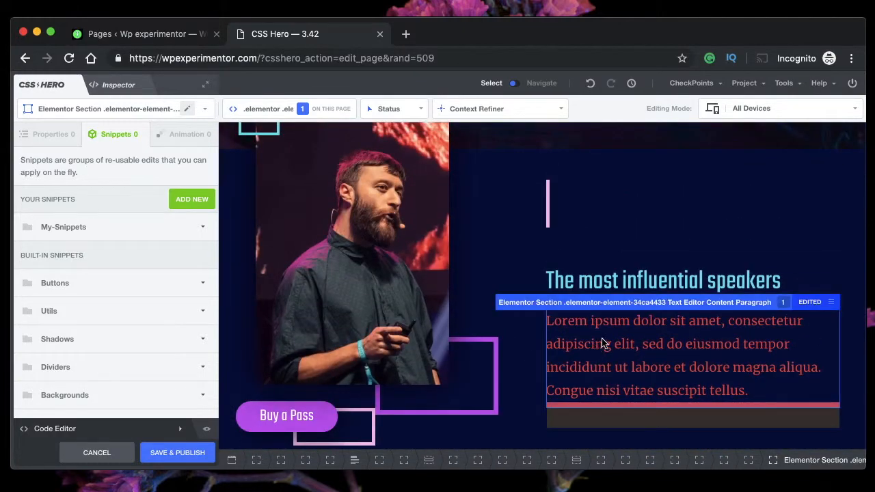
scroll(598, 351, "down", 20)
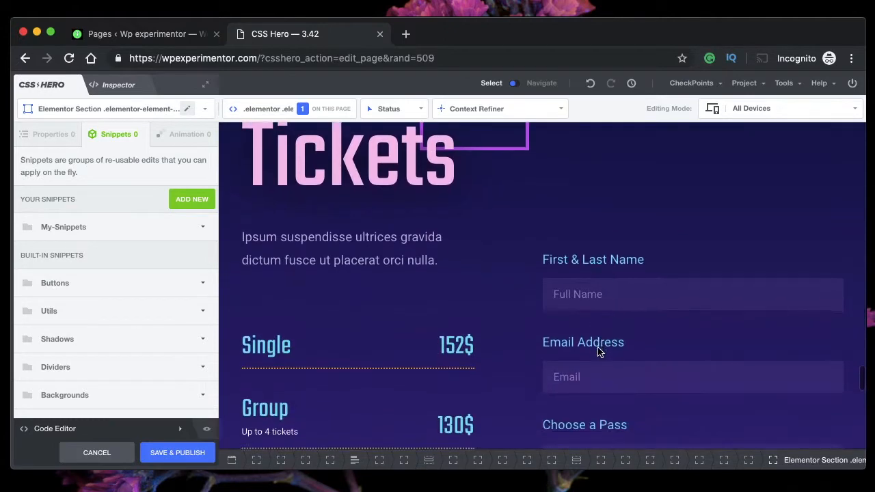
scroll(596, 345, "up", 10)
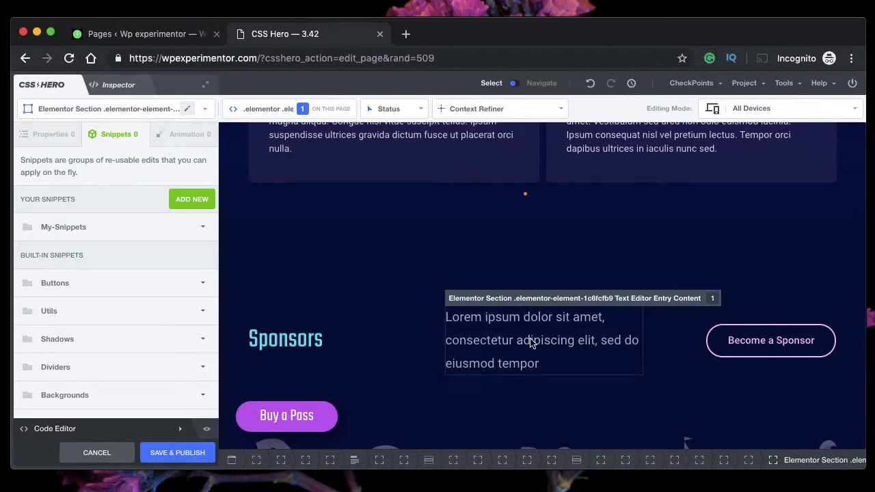
scroll(601, 250, "up", 10)
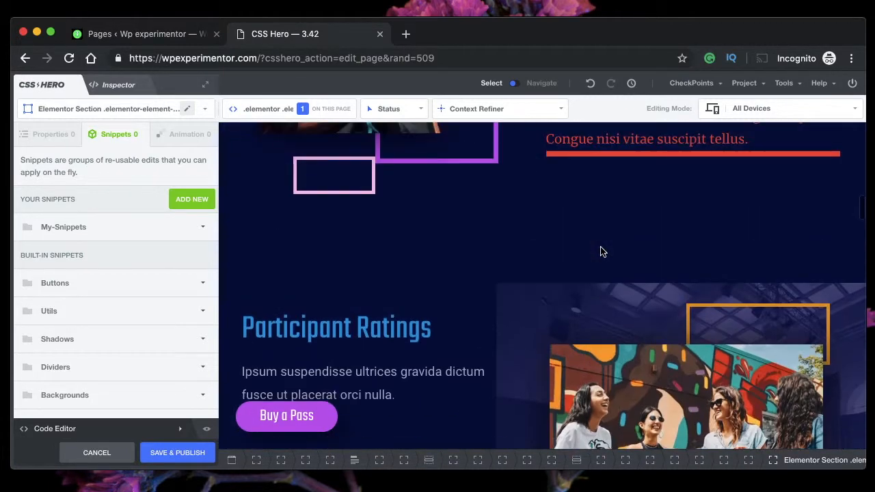
scroll(602, 250, "up", 5)
scroll(648, 390, "down", 1)
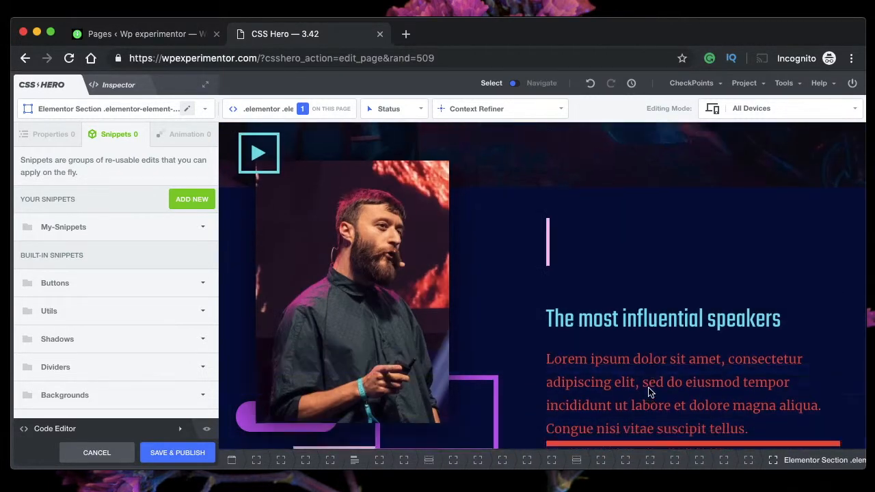
scroll(648, 391, "down", 3)
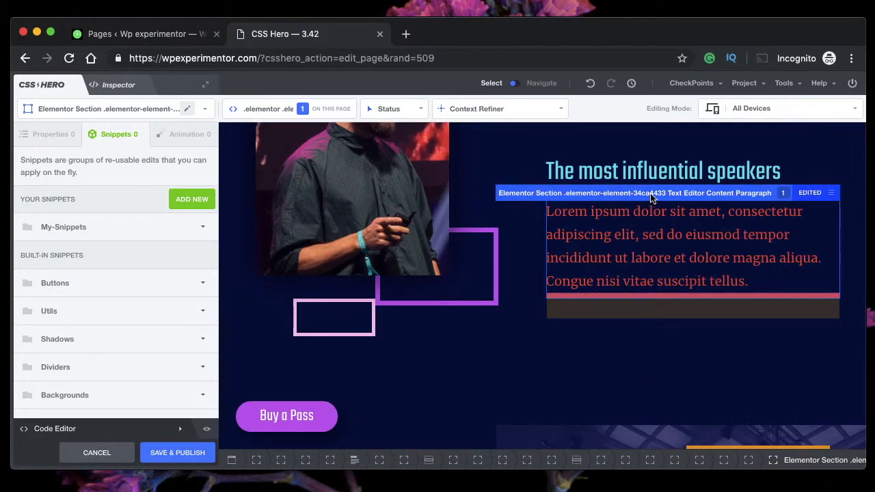
- Preview the paragraphsnippet snippet from My-Snippets on the Sponsors section paragraph and apply it
scroll(654, 251, "down", 10)
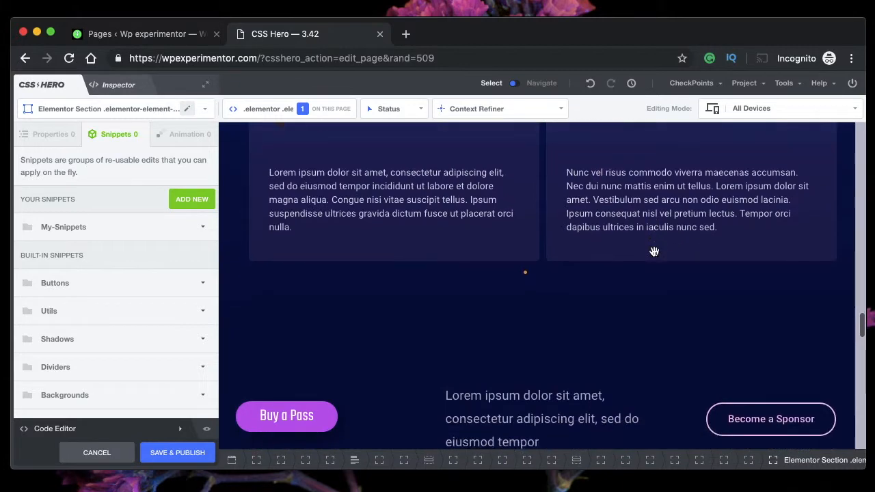
scroll(654, 251, "down", 4)
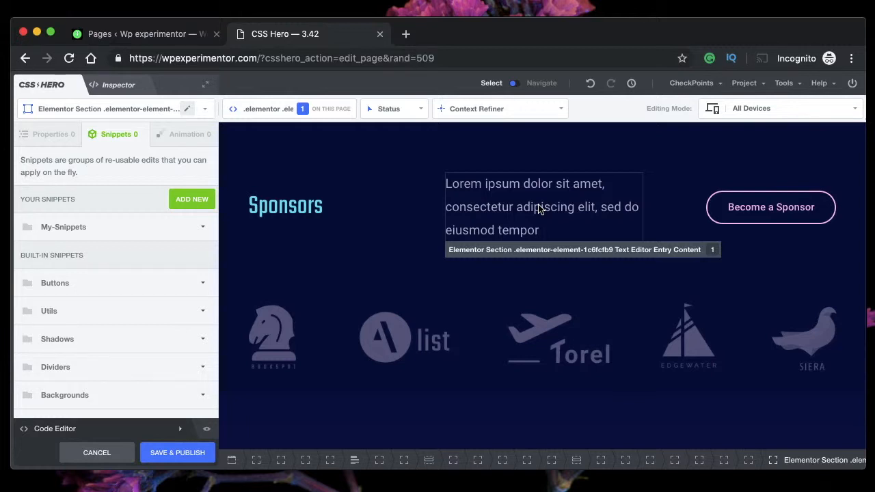
left_click(39, 133)
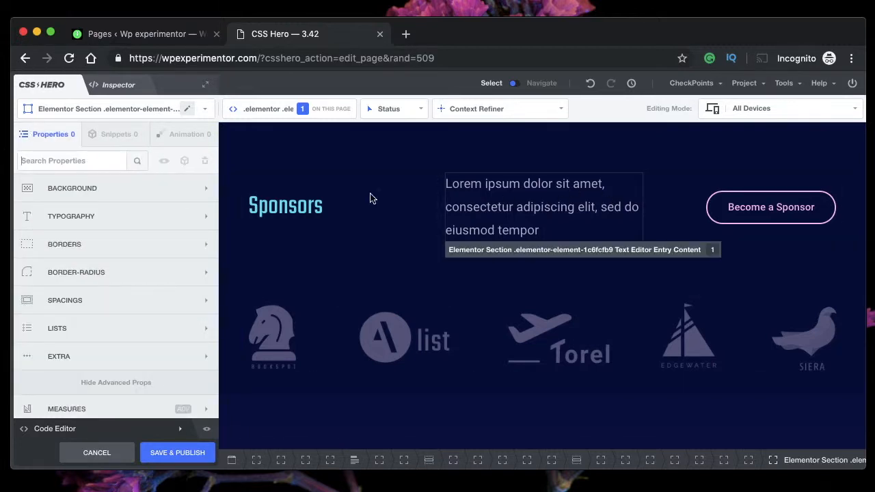
left_click(109, 140)
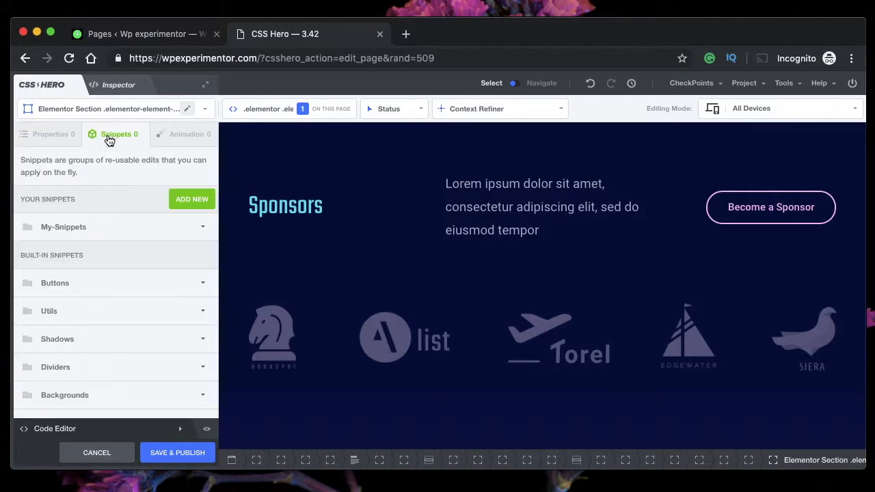
left_click(201, 230)
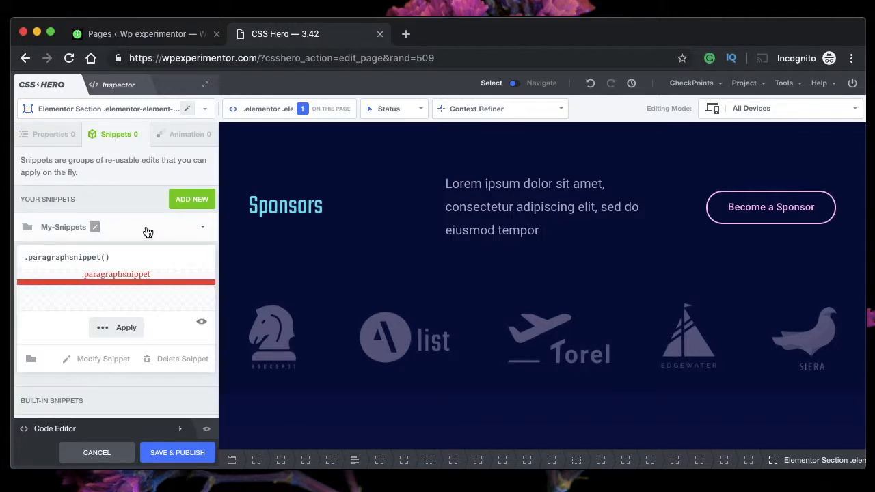
left_click(199, 323)
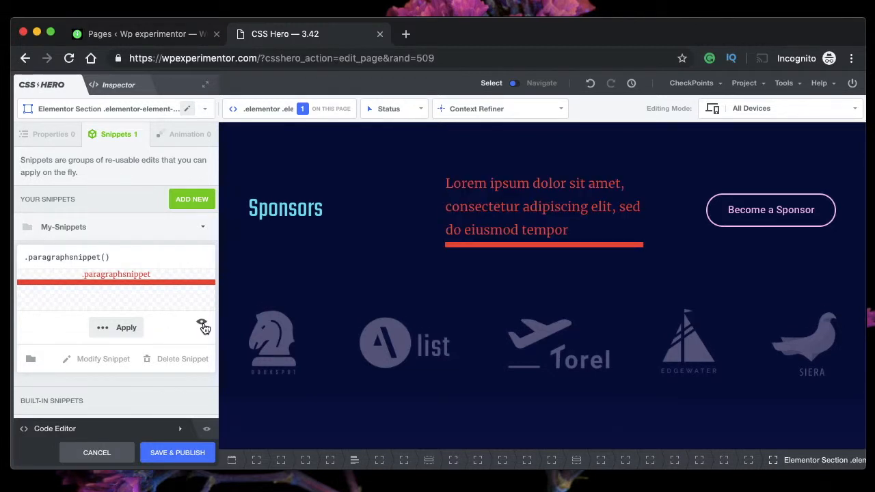
left_click(126, 330)
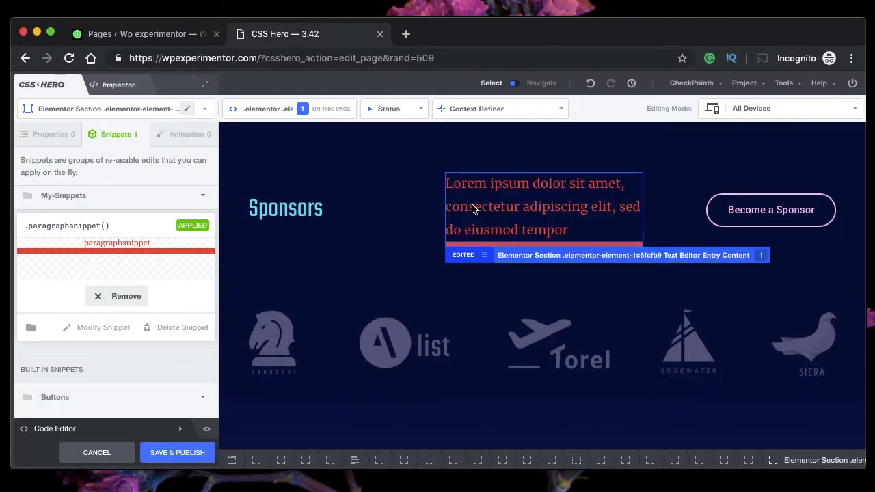
- Modify the paragraphsnippet snippet to have a purple #9b59b6 background color and update it
left_click(104, 328)
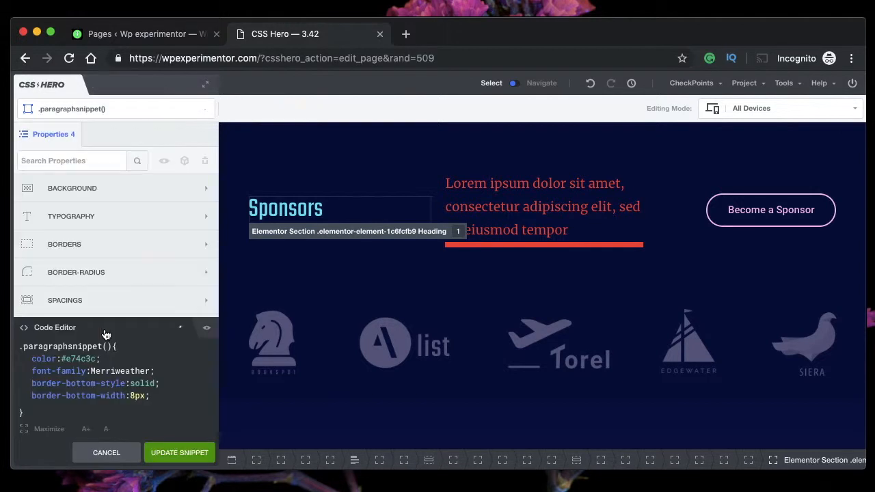
left_click(181, 328)
left_click(127, 200)
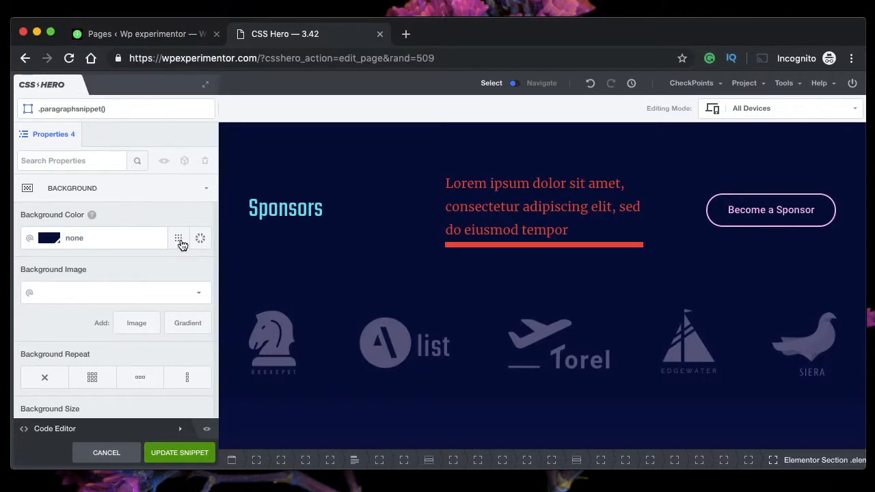
left_click(179, 239)
left_click(160, 287)
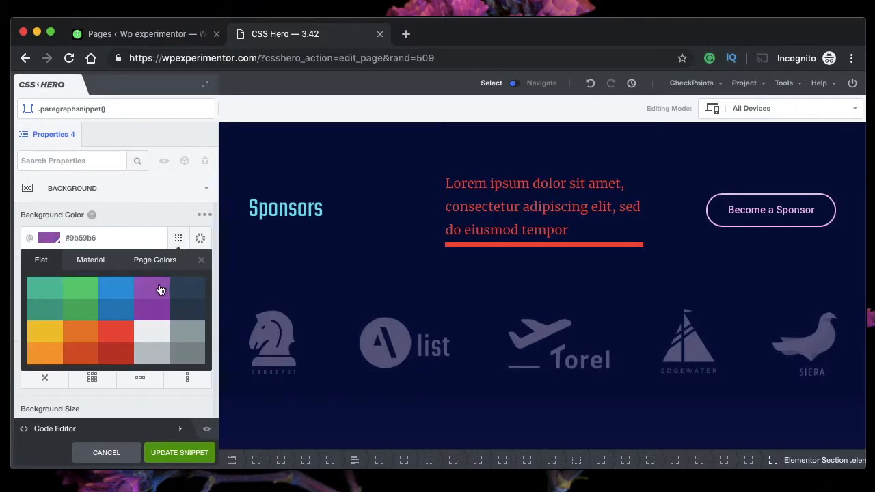
left_click(201, 260)
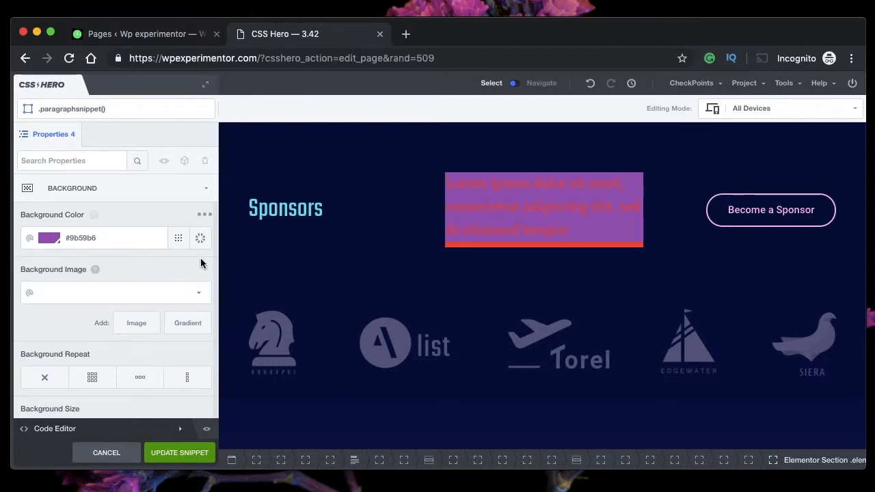
left_click(172, 459)
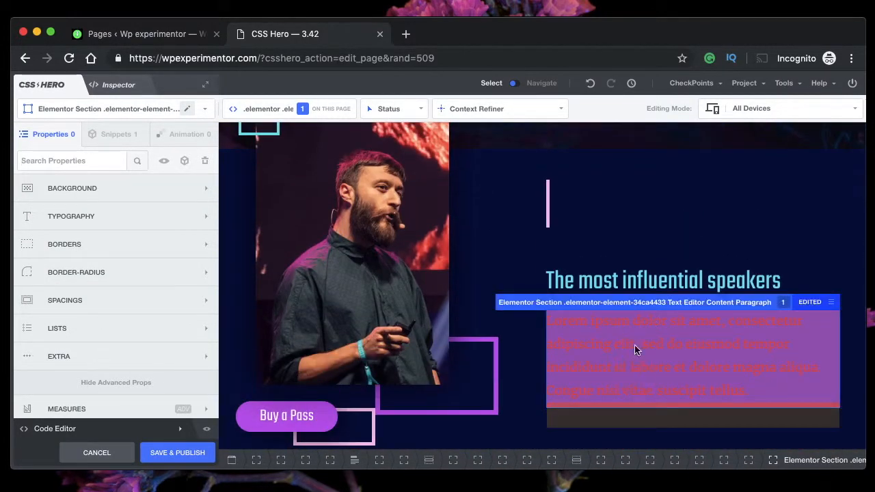
- Check the background on the influential speakers and Sponsors paragraphs, and undo the last snippet change
scroll(635, 346, "down", 20)
scroll(635, 346, "down", 10)
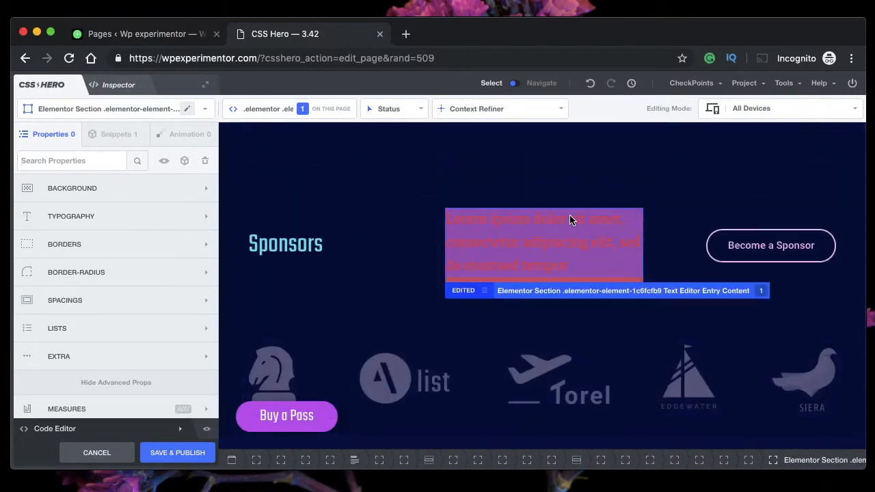
left_click(593, 84)
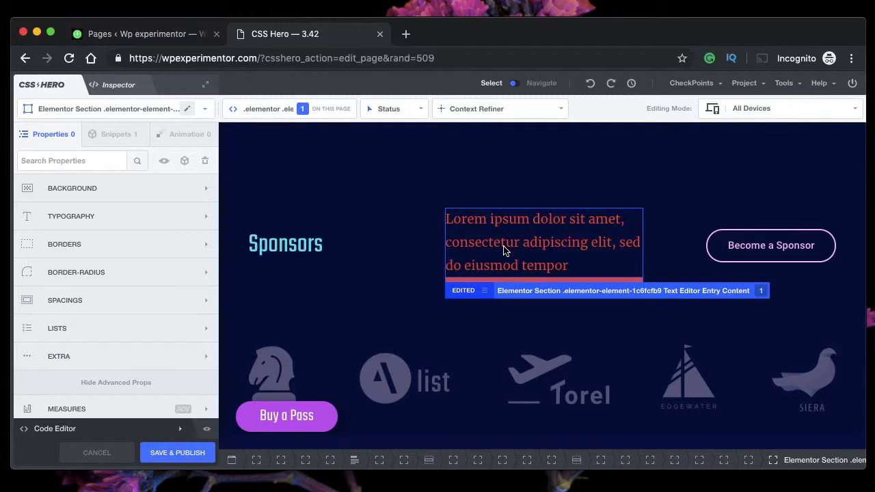
- Modify the paragraphsnippet snippet's typography color to the flat blue #3498db and update the snippet
left_click(119, 135)
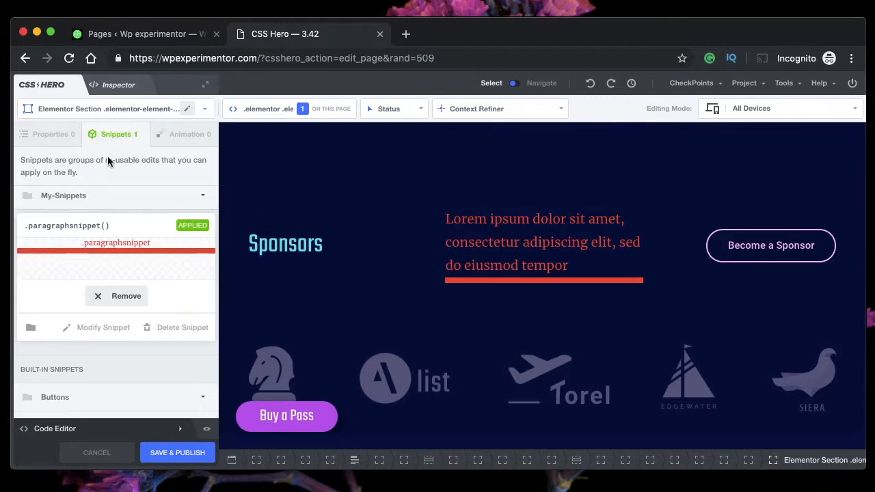
left_click(102, 329)
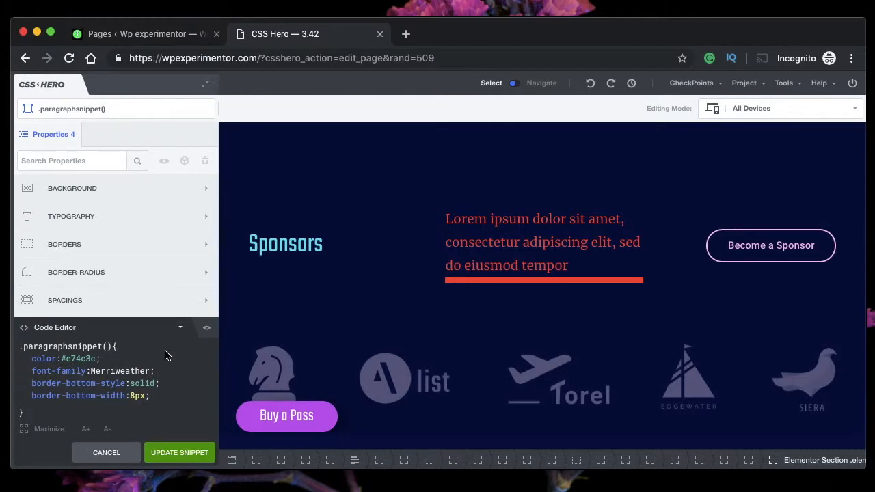
left_click(182, 334)
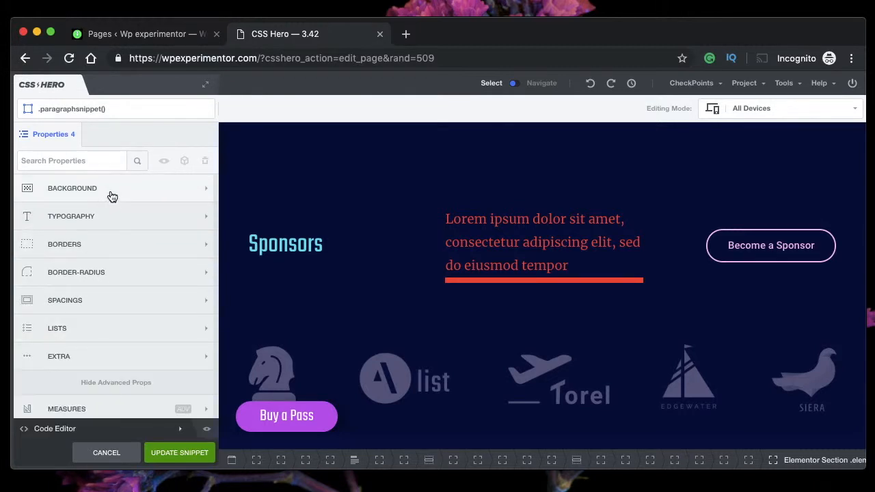
left_click(142, 229)
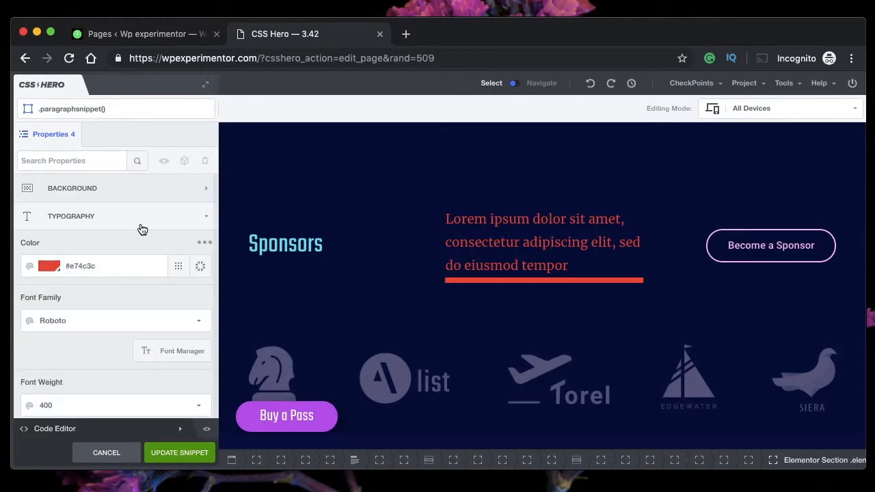
left_click(177, 268)
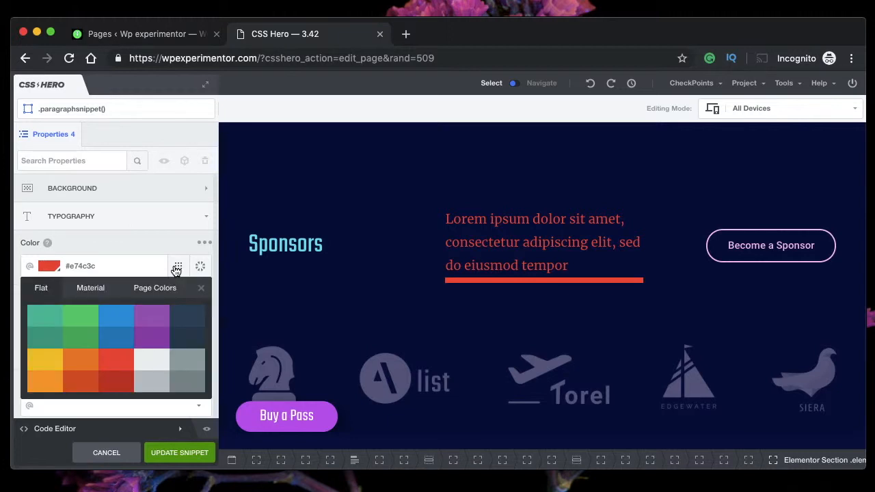
left_click(120, 317)
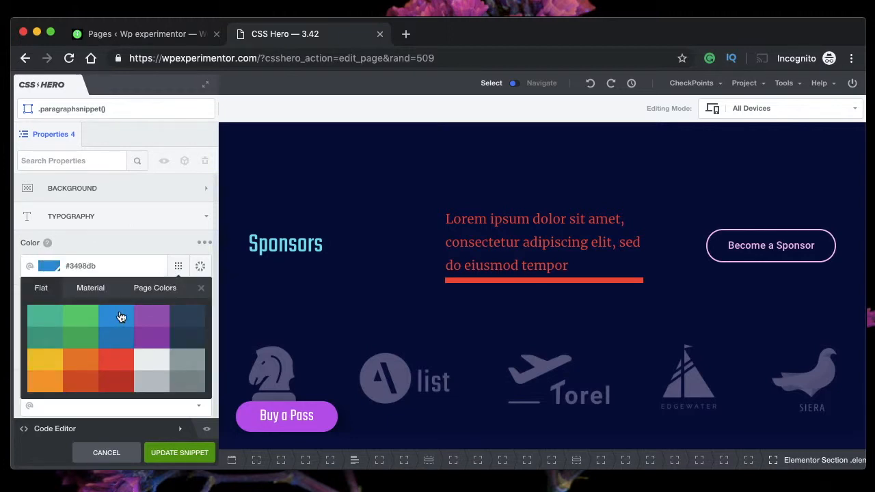
left_click(201, 288)
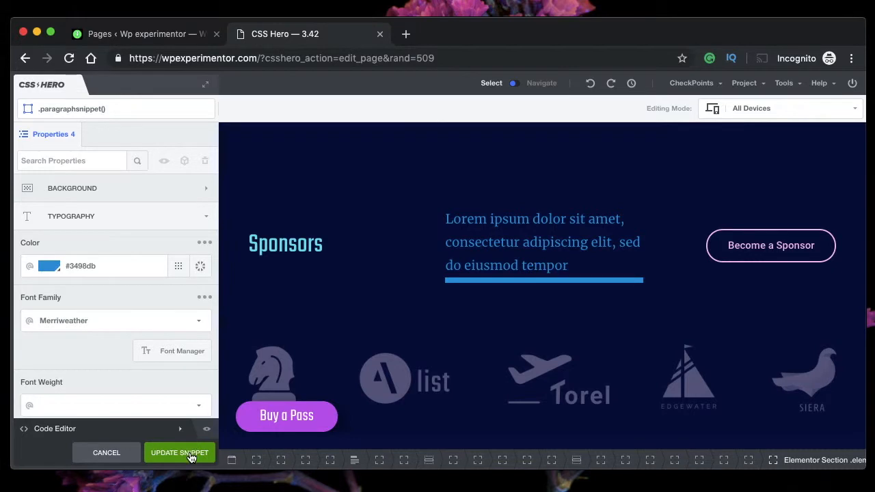
left_click(192, 453)
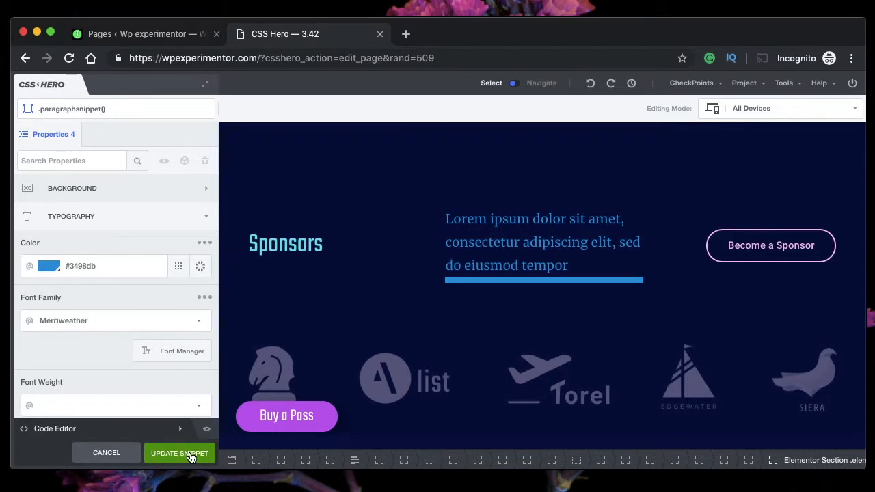
- Check how the updated snippet looks on the influential speakers paragraph and the Sponsors paragraph
left_click(377, 276)
scroll(538, 246, "up", 10)
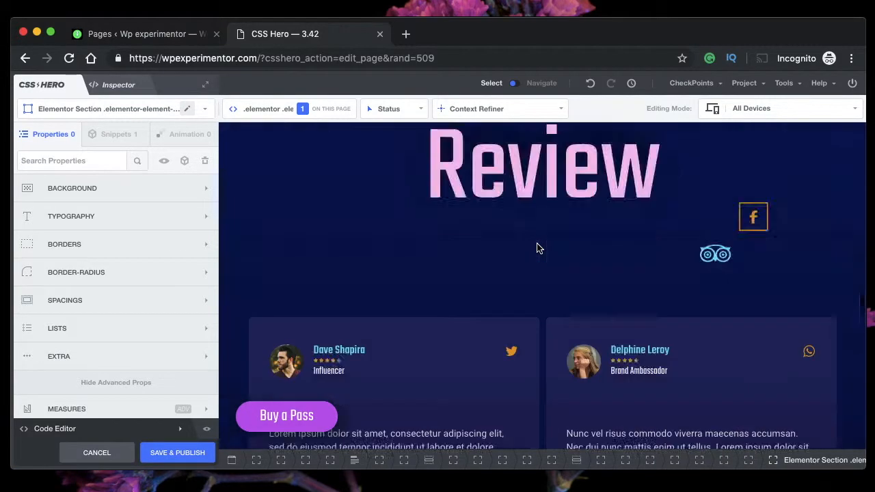
scroll(538, 248, "up", 8)
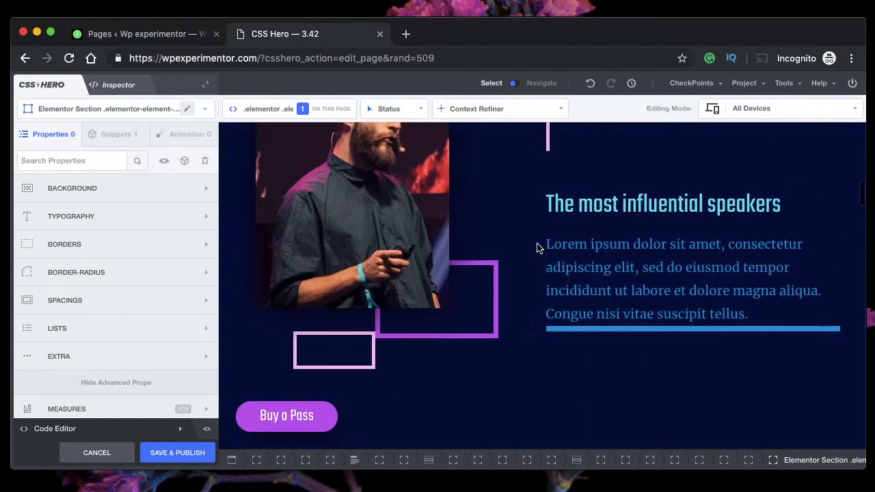
scroll(485, 400, "down", 15)
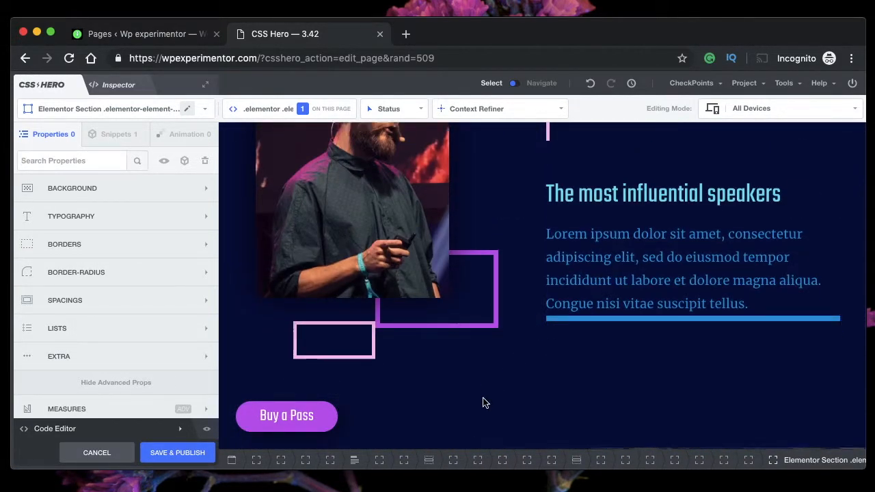
scroll(483, 403, "down", 2)
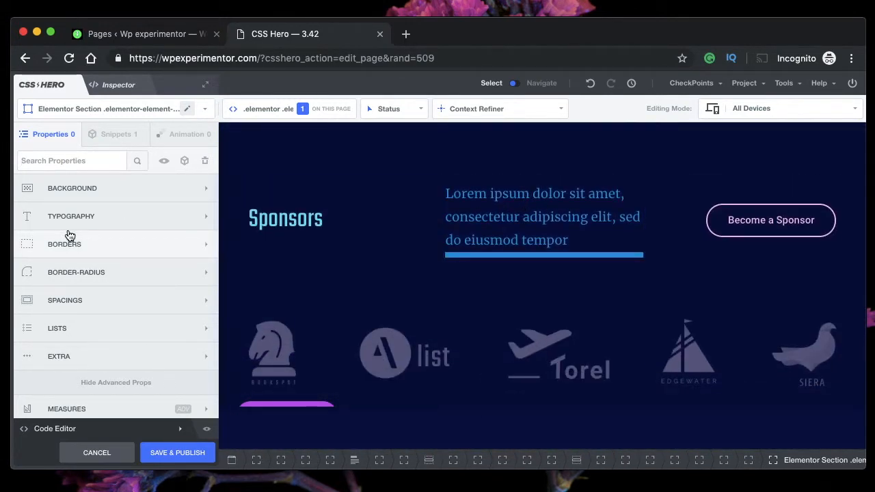
- Start a new custom snippet under Your Snippets and name it sample_snippet
left_click(118, 135)
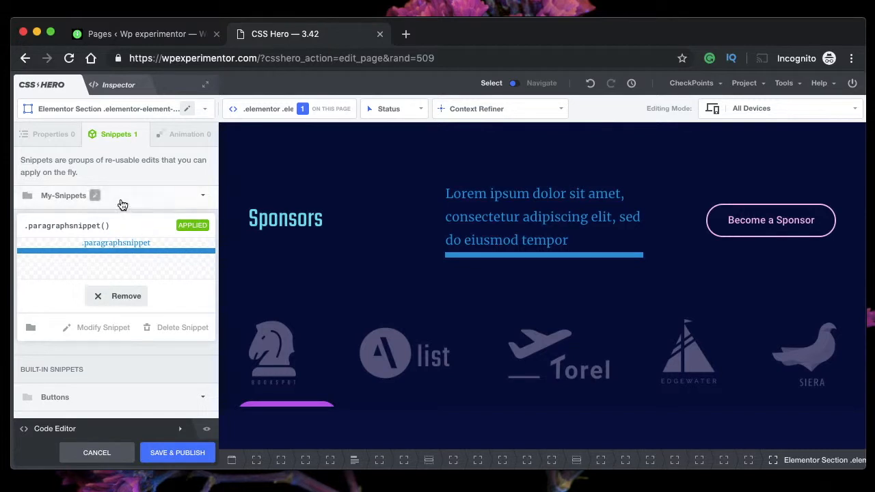
left_click(160, 199)
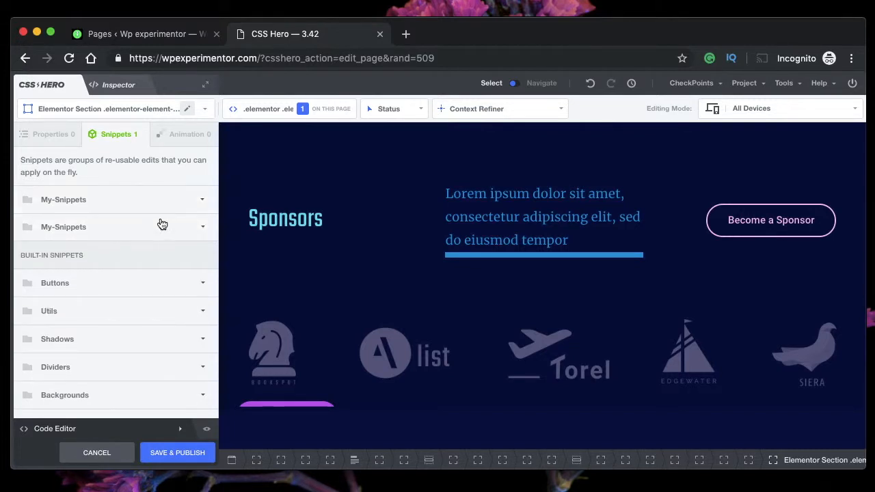
left_click(185, 230)
left_click(184, 229)
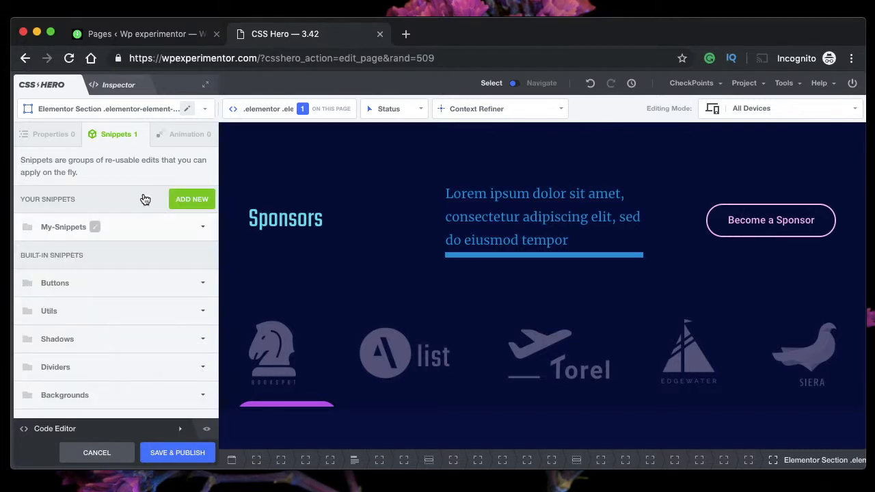
left_click(198, 200)
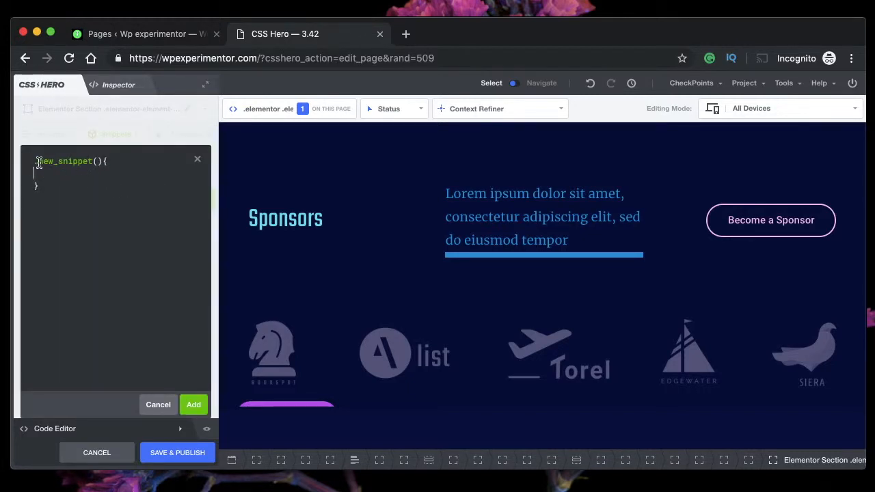
left_click(62, 175)
left_click(59, 162)
key("BackSpace")
key("BackSpace")
key("BackSpace")
type("sample")
- Give sample_snippet a pink color and a font-size declaration, and add it to the custom snippets
type("or")
type(":pink")
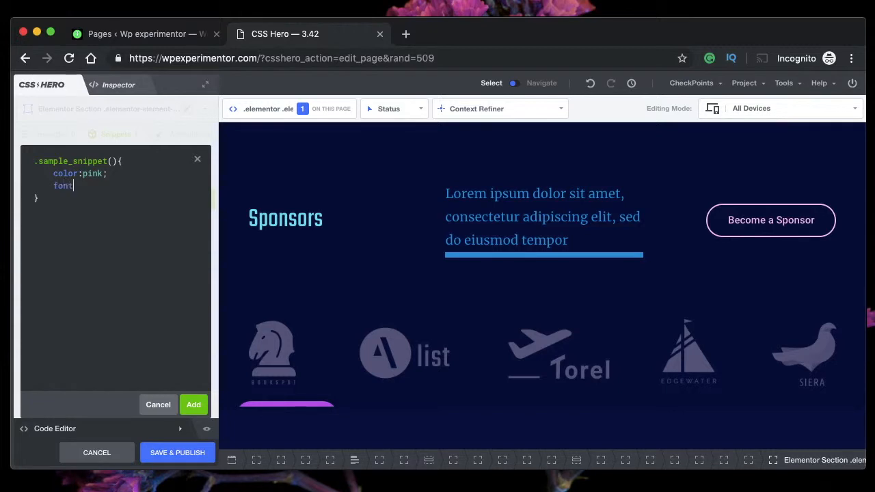
type("-size")
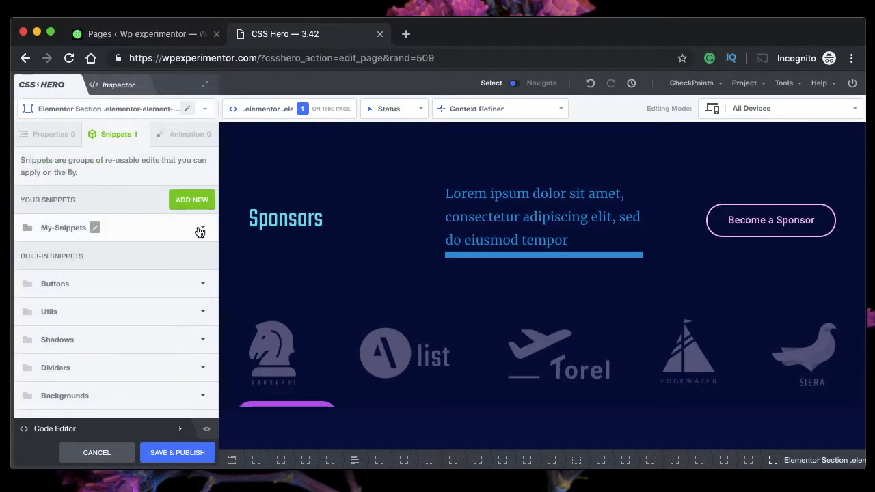
- Remove the applied paragraphsnippet snippet from the Sponsors section paragraph
left_click(201, 230)
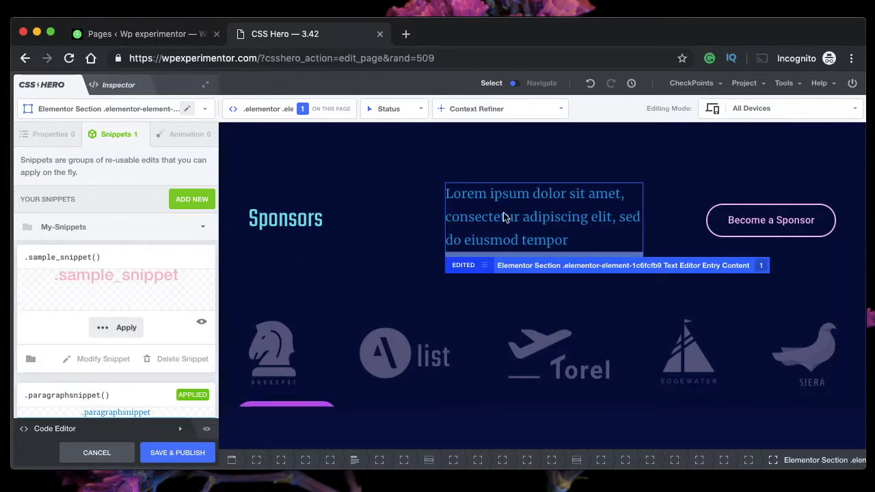
left_click(445, 216)
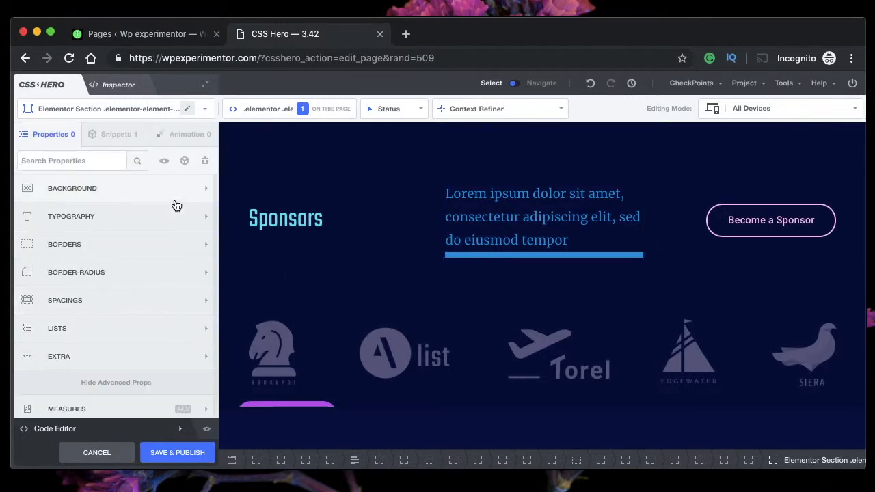
left_click(111, 134)
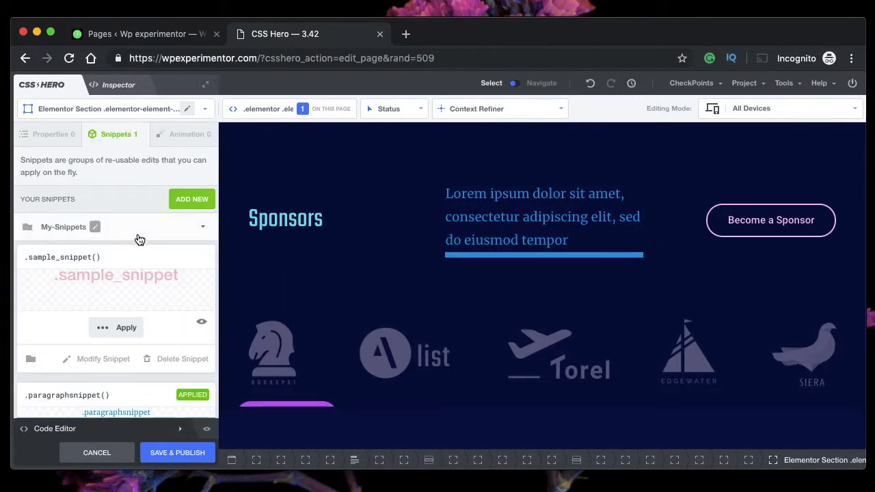
left_click(207, 230)
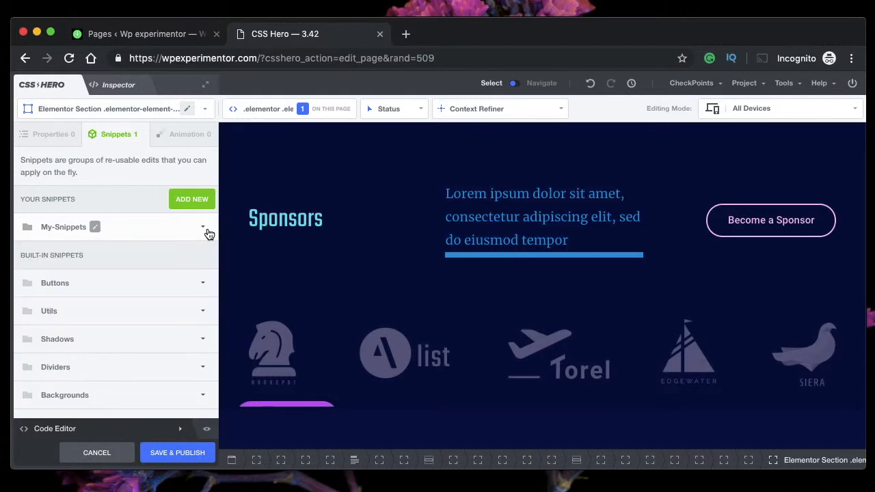
left_click(197, 231)
scroll(162, 276, "down", 3)
scroll(163, 276, "down", 1)
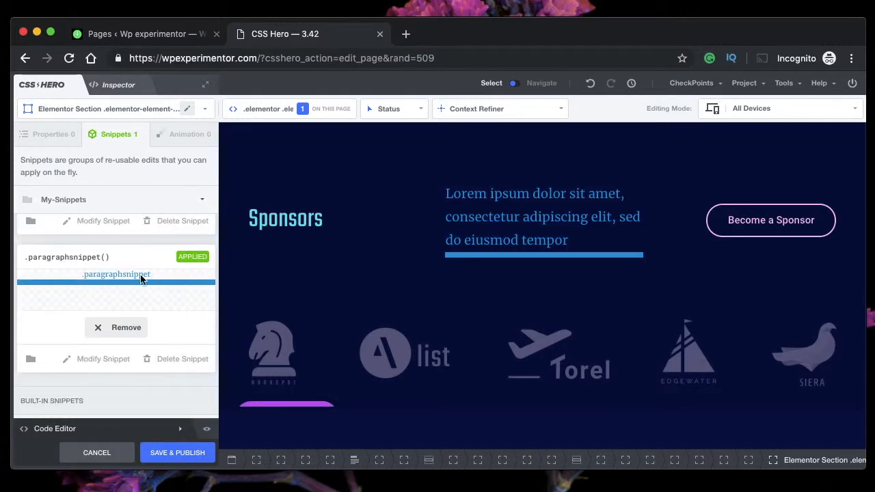
left_click(126, 328)
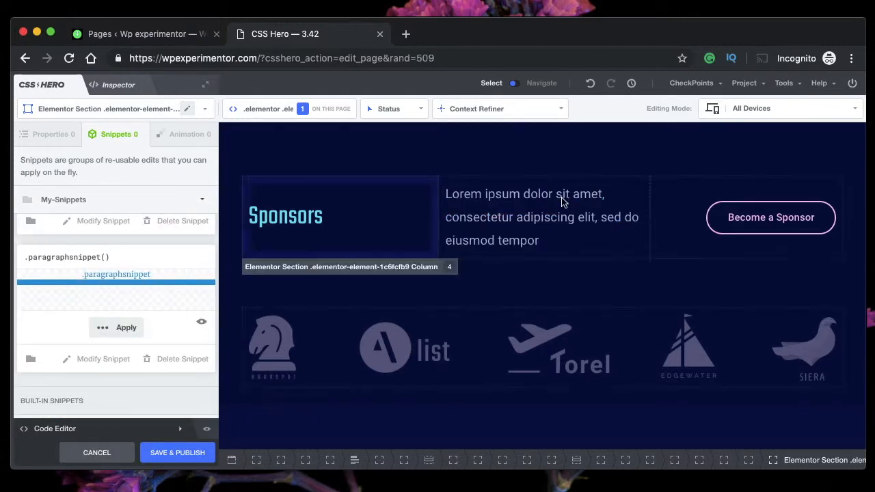
- Apply the sample_snippet snippet from My-Snippets to the Sponsors section paragraph
scroll(102, 261, "up", 3)
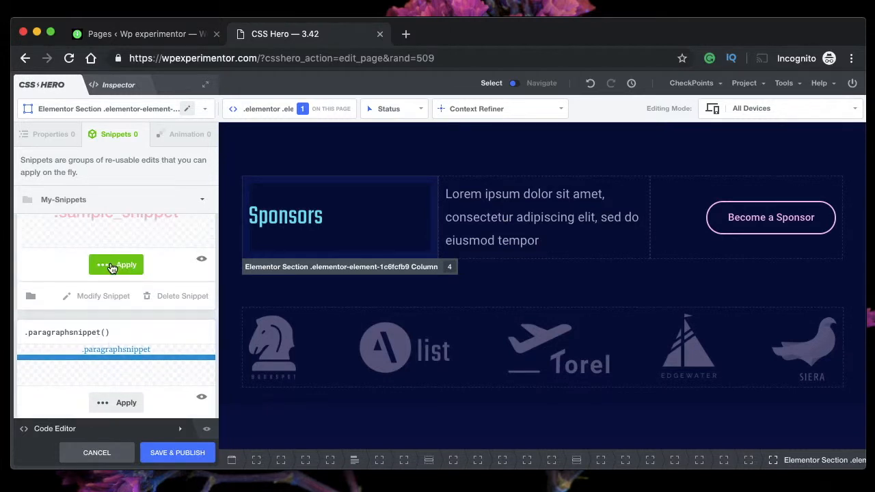
left_click(113, 264)
left_click(127, 267)
left_click(125, 267)
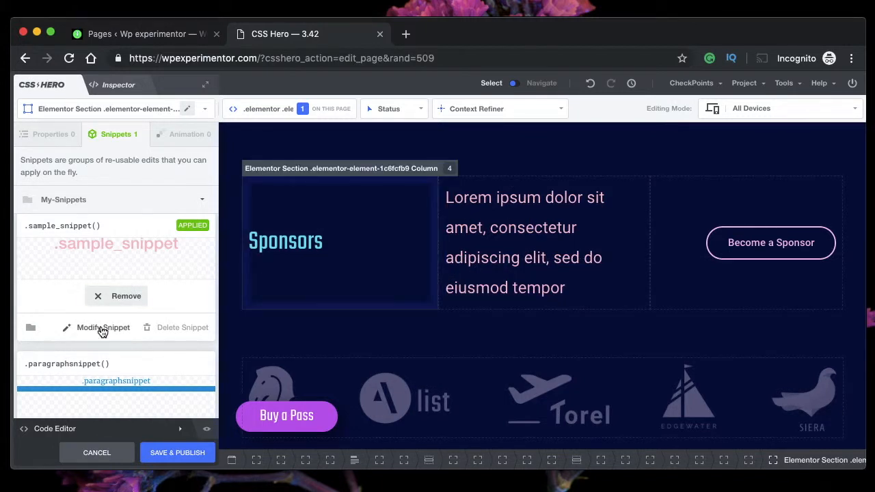
- Collapse the My-Snippets group to list the built-in snippet categories
left_click(132, 200)
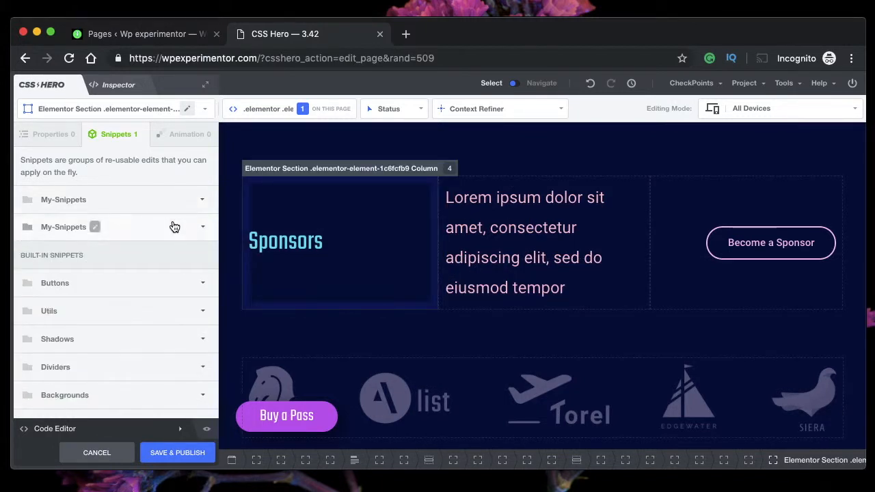
left_click(202, 228)
left_click(201, 227)
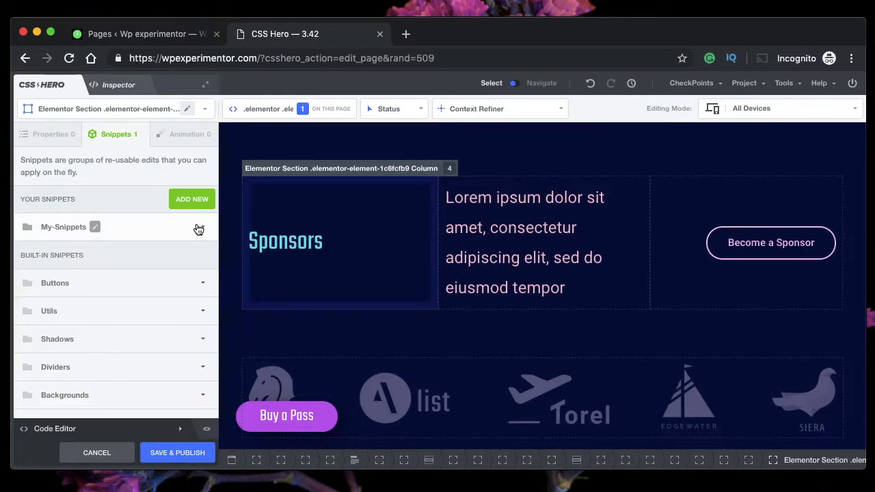
- Expand the My-Snippets group again and look through the custom snippets in it
left_click(159, 231)
scroll(119, 276, "down", 3)
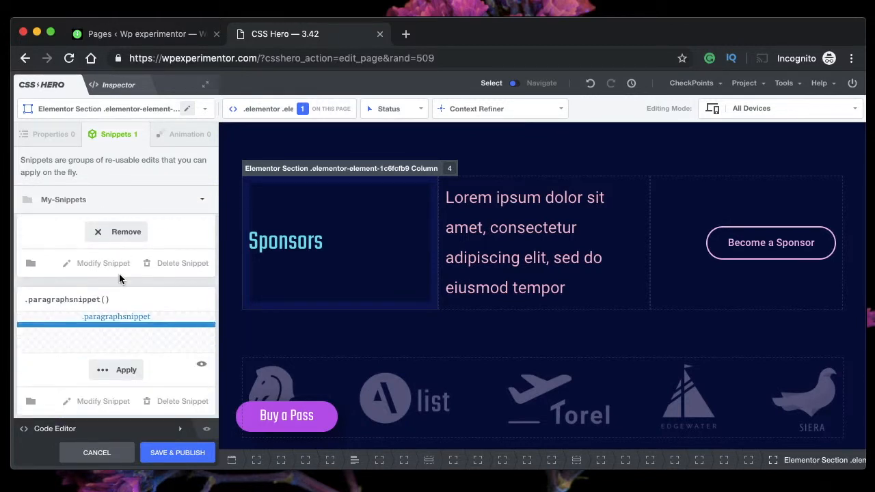
scroll(126, 299, "up", 3)
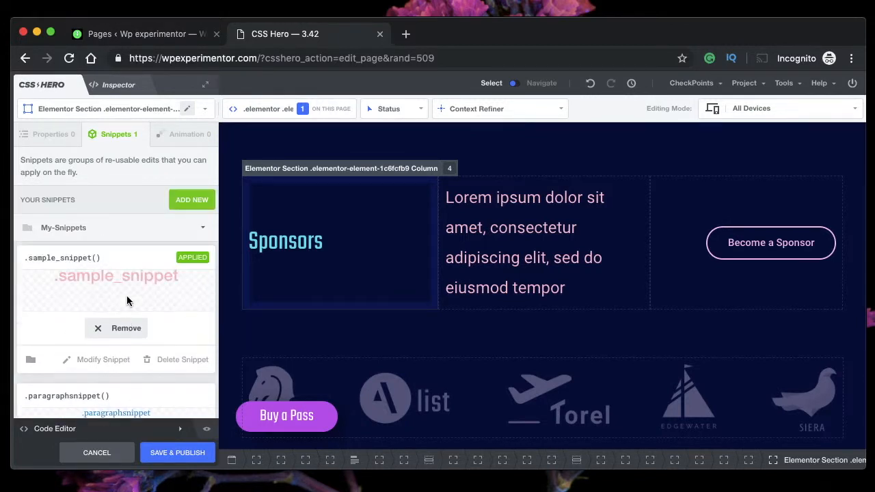
- Reset all edits on the Sponsors section paragraph, including its applied snippets
left_click(47, 136)
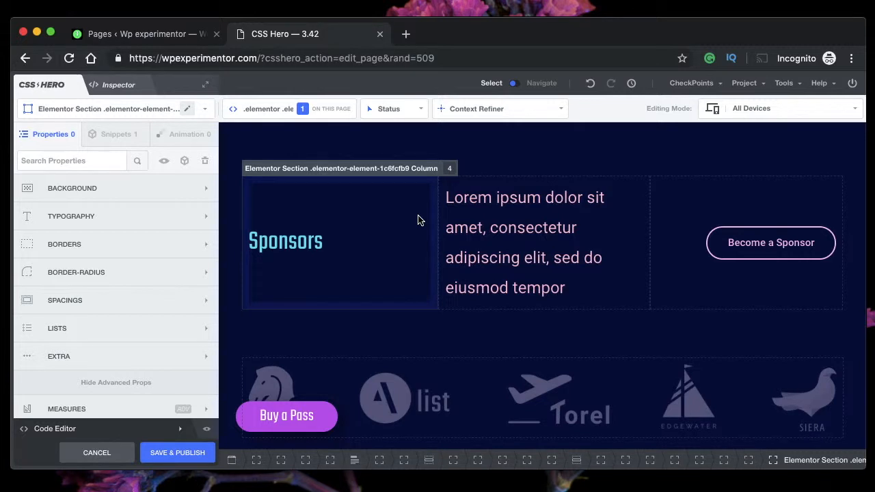
left_click(577, 199)
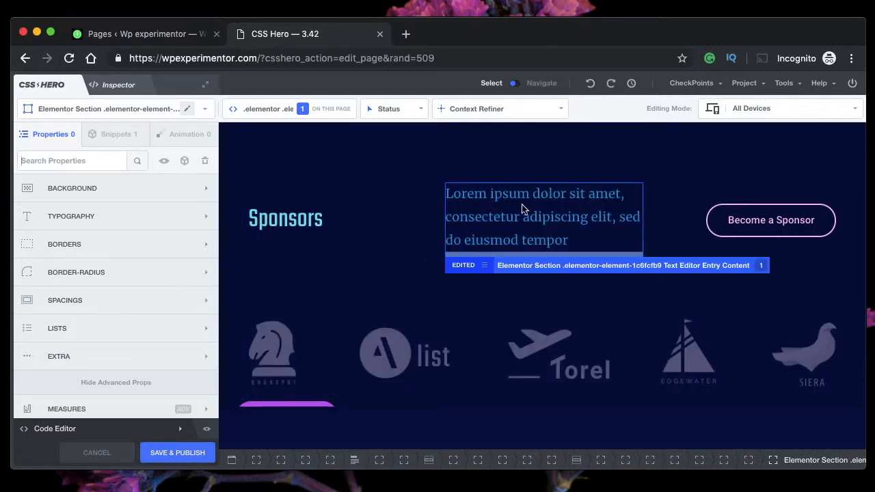
left_click(207, 162)
left_click(551, 162)
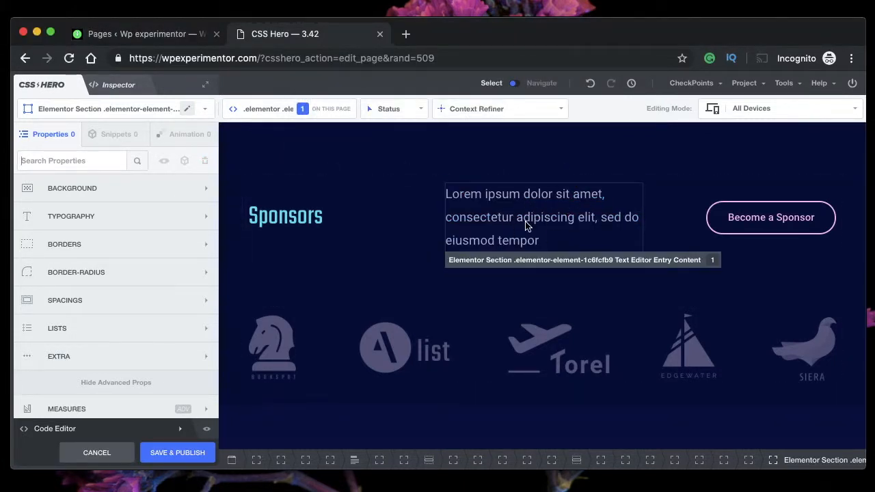
- Attach the paragraphsnippet snippet to the Sponsors section paragraph directly on the page, using the Normal scope
scroll(538, 225, "down", 15)
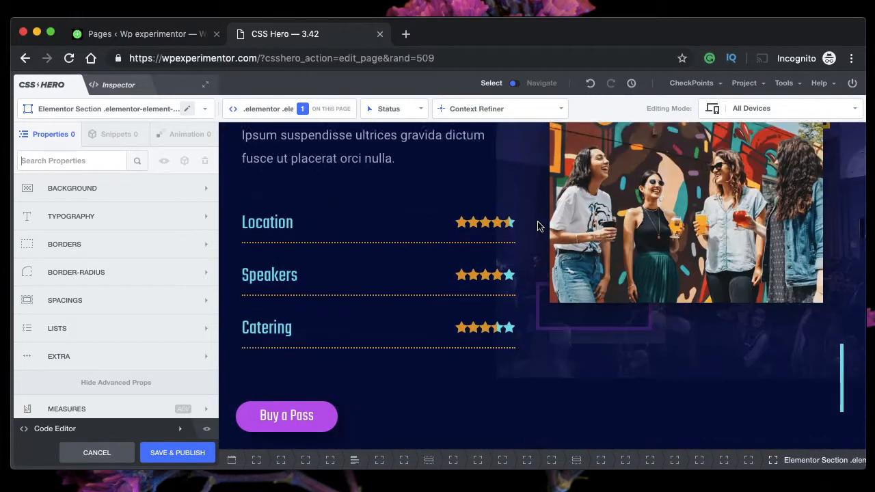
scroll(537, 225, "up", 5)
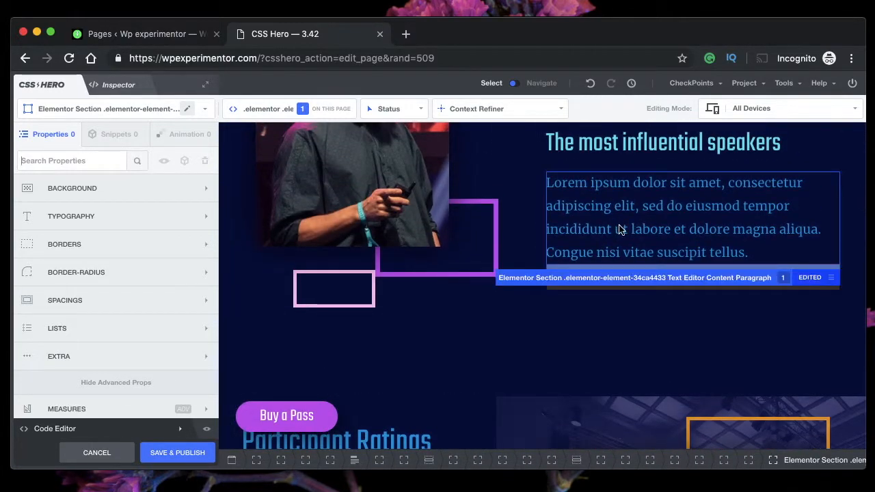
scroll(525, 302, "up", 10)
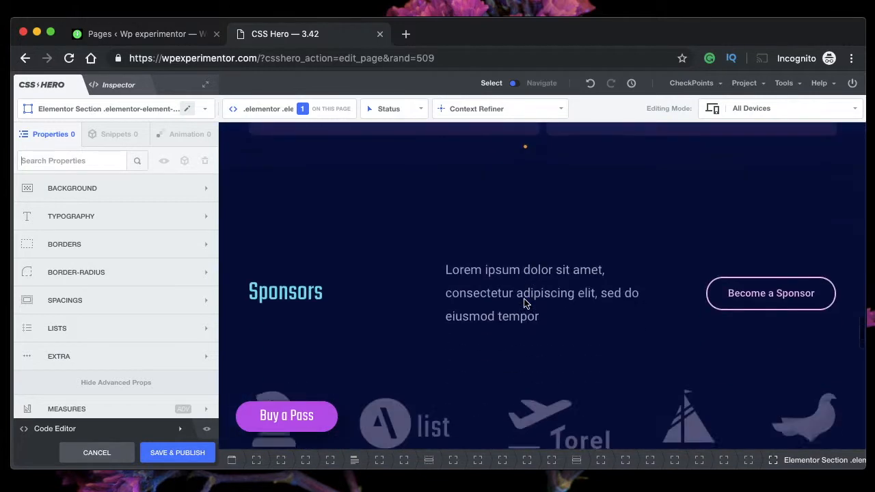
scroll(526, 287, "down", 2)
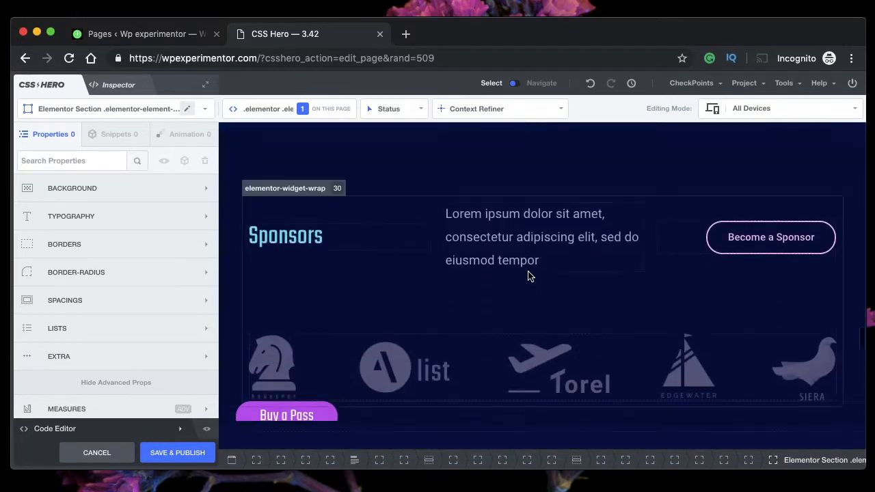
left_click(518, 226)
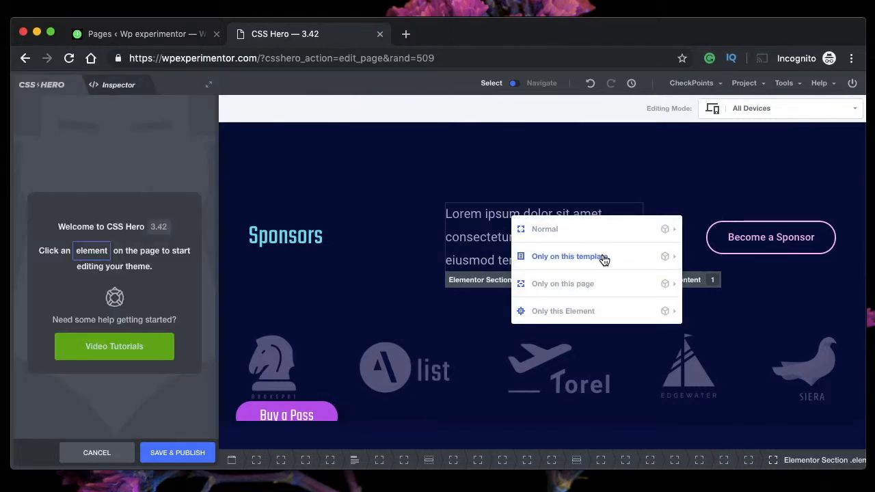
mouse_move(673, 235)
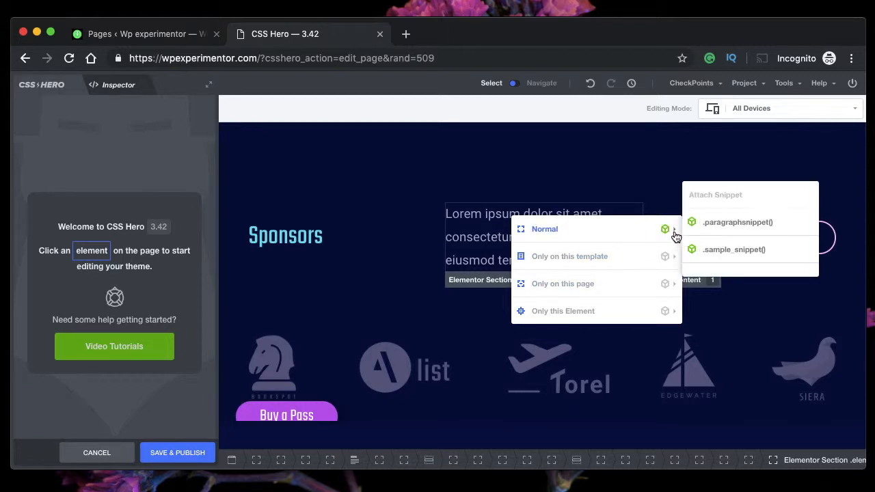
left_click(737, 228)
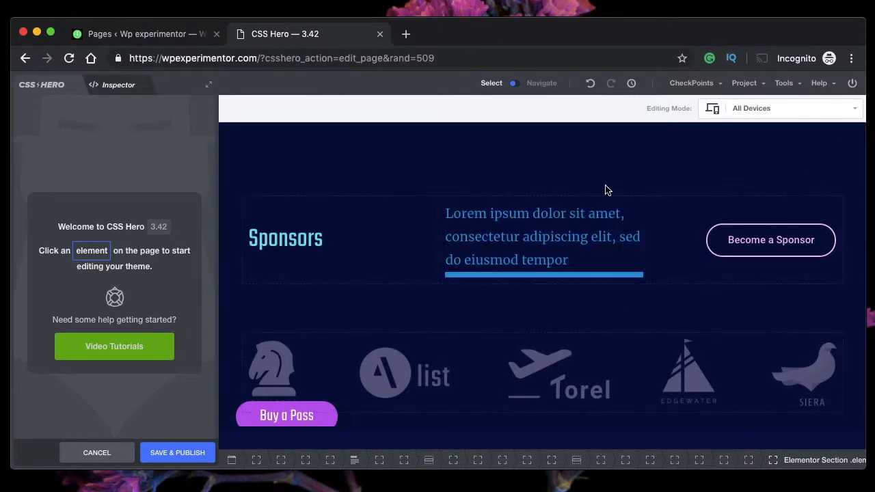
- Reset the Sponsors section paragraph's edits, and attach both sample_snippet and paragraphsnippet to it in the Normal scope
left_click(555, 227)
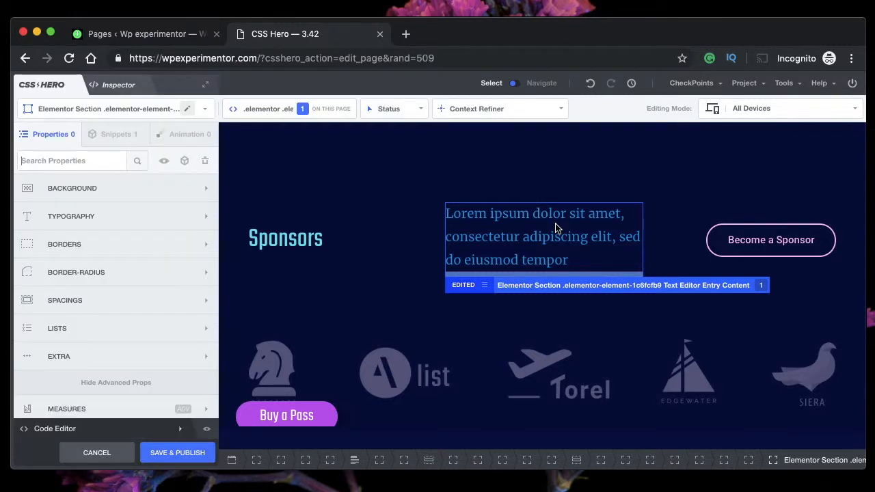
left_click(204, 161)
left_click(559, 163)
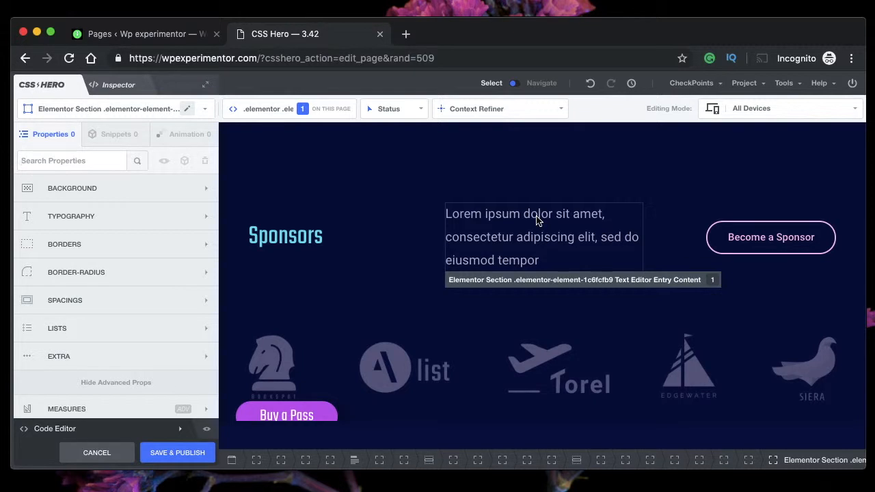
left_click(536, 220)
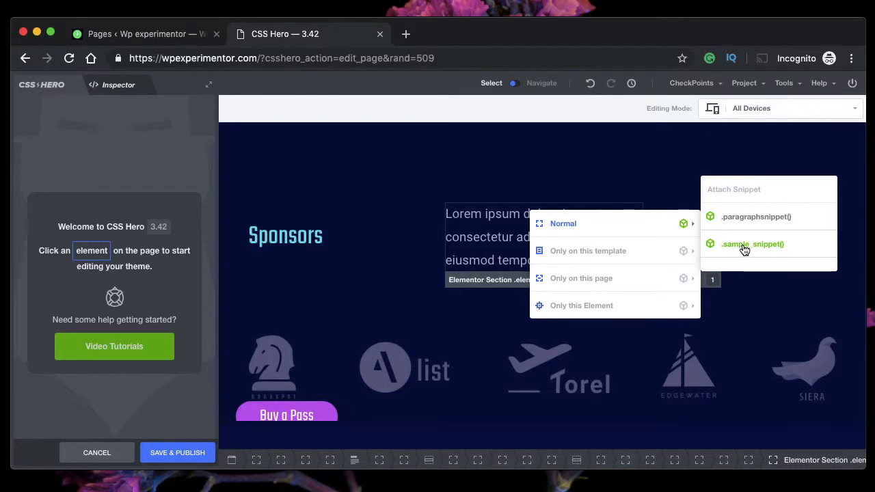
left_click(744, 250)
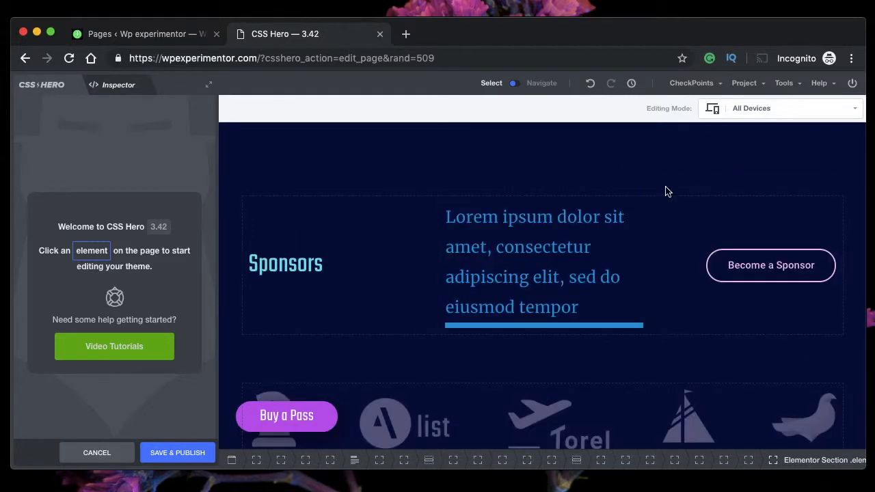
- Remove the sample_snippet snippet from the Sponsors section paragraph, keeping paragraphsnippet applied
left_click(598, 226)
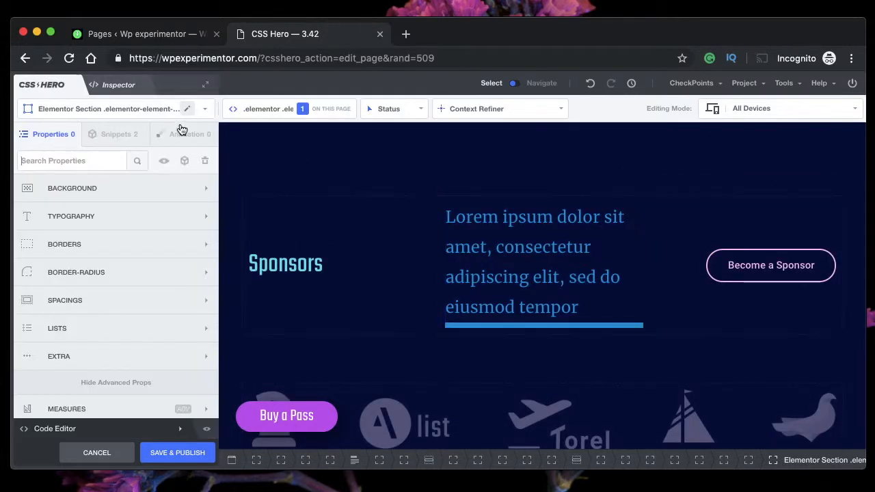
left_click(117, 135)
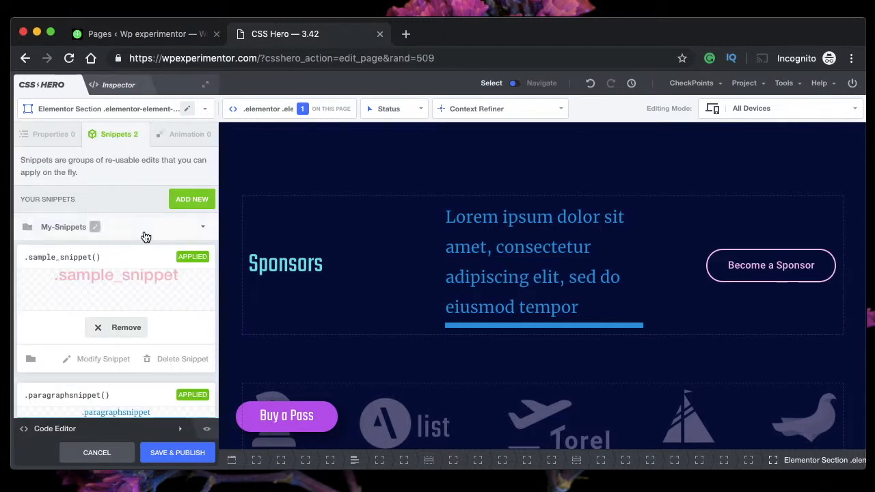
scroll(134, 291, "down", 1)
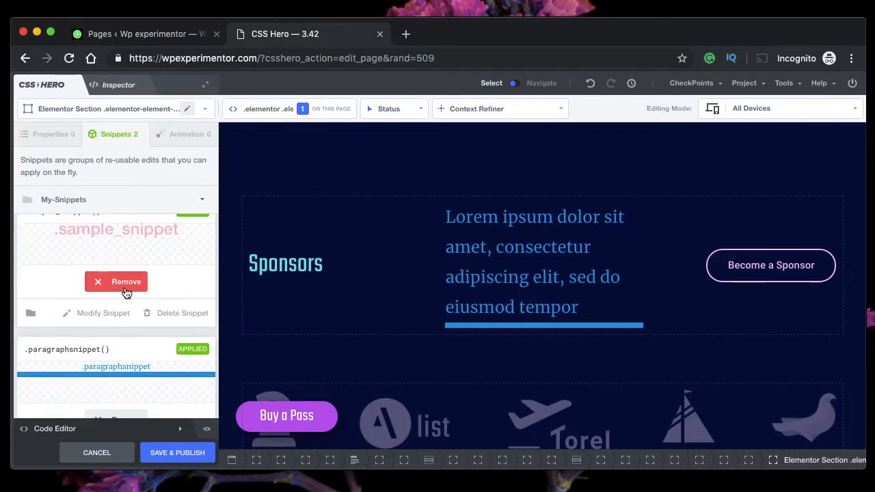
left_click(126, 291)
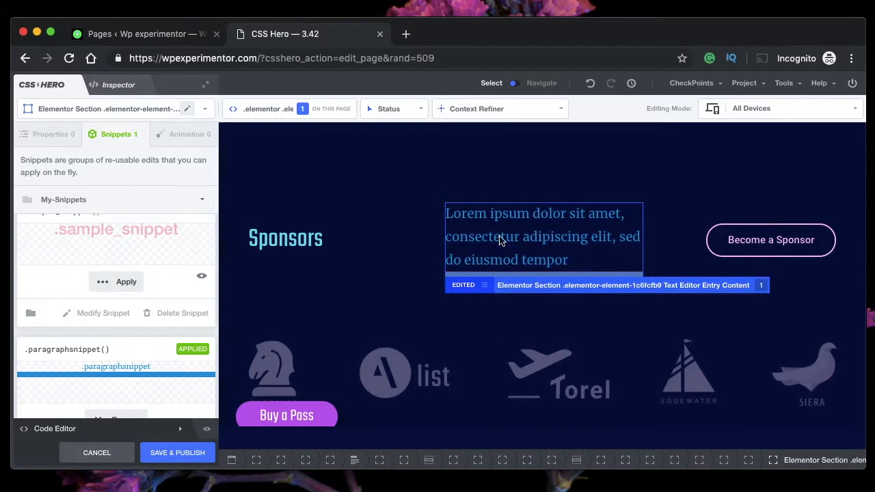
- Set the Participant Ratings heading's text color to the green #2ecc71 from the Flat palette
left_click(55, 135)
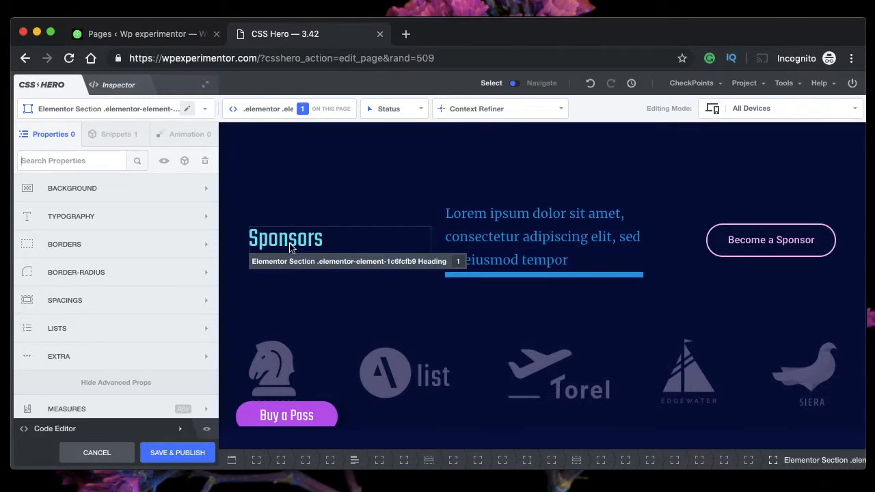
key("Escape")
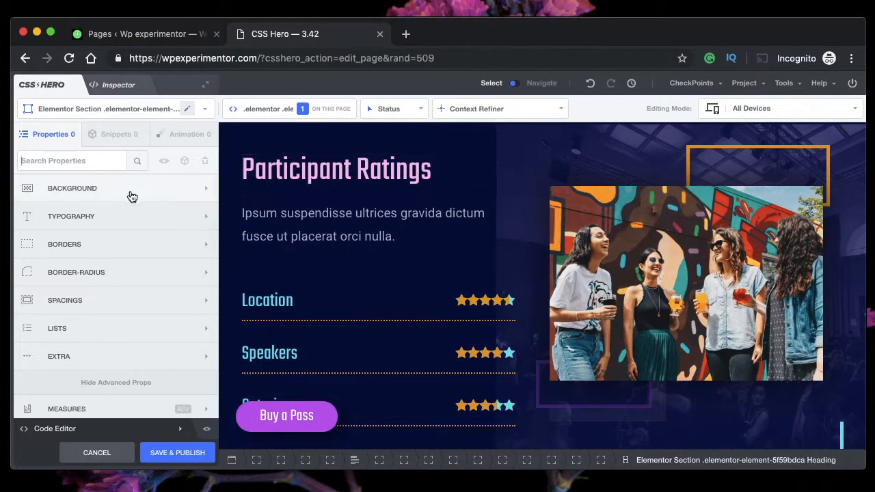
left_click(114, 216)
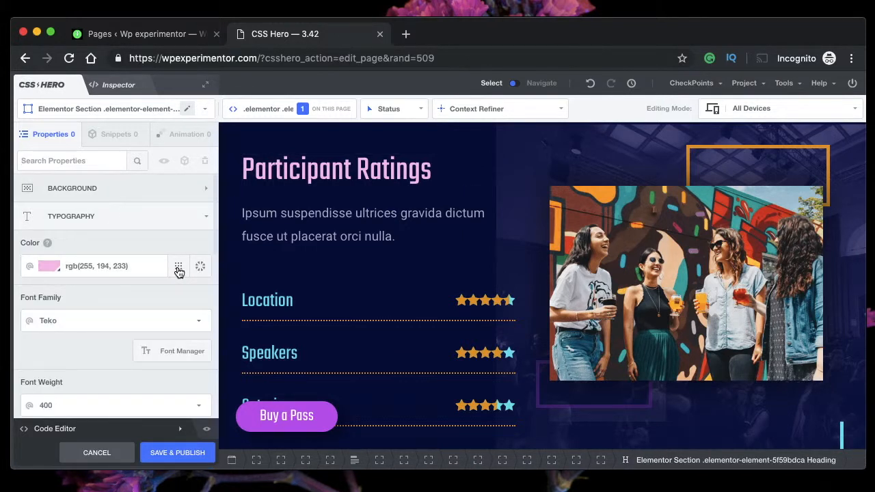
left_click(178, 268)
left_click(81, 319)
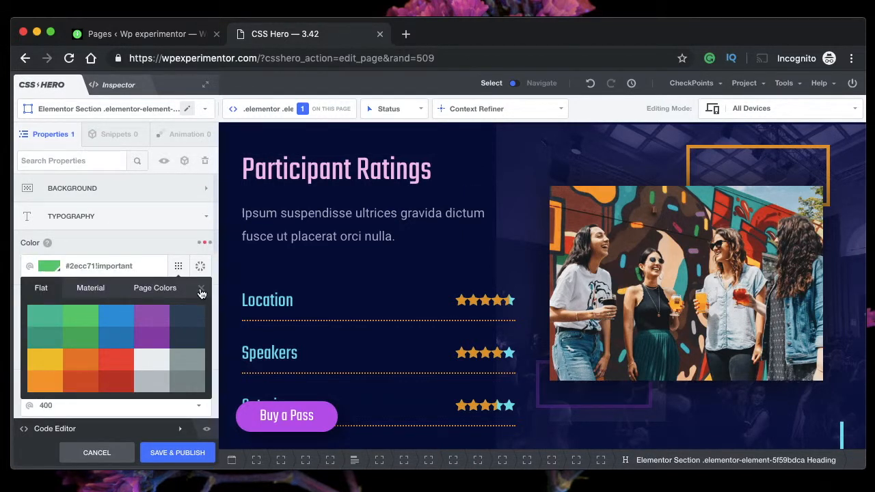
left_click(201, 289)
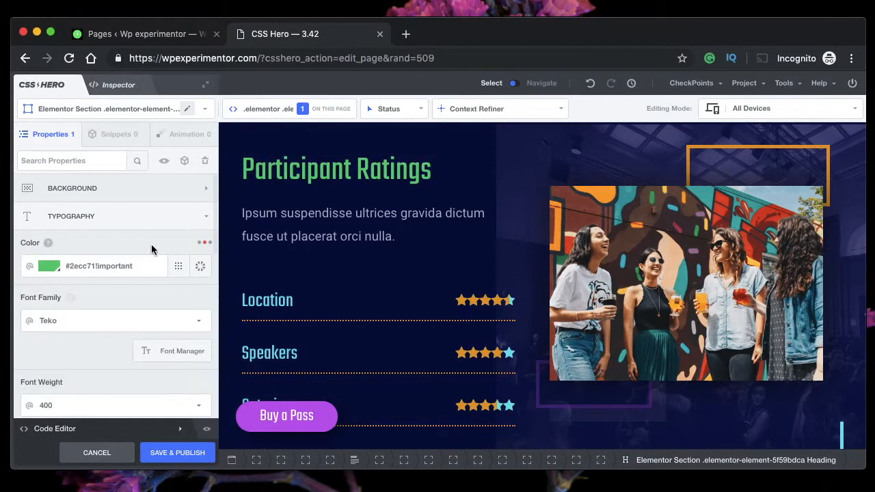
- Examine the Participant Ratings heading's color rule in the code editor and its full element styles
left_click(168, 429)
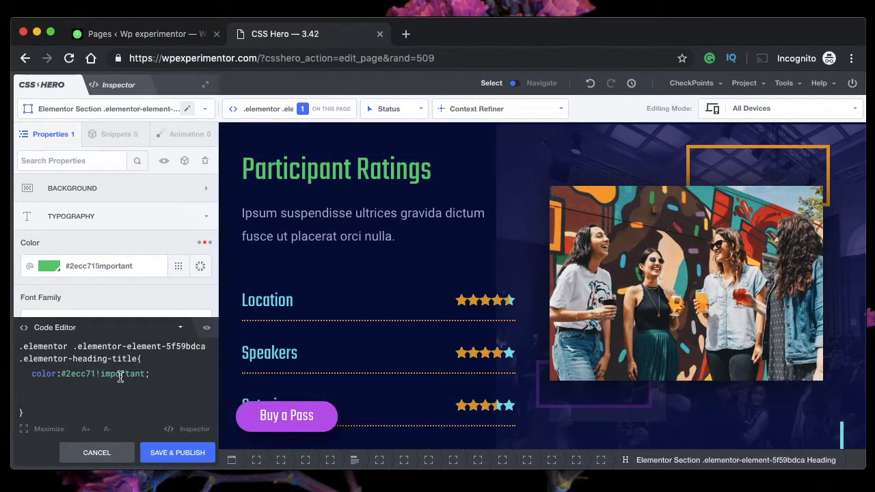
double_click(81, 375)
left_click(207, 331)
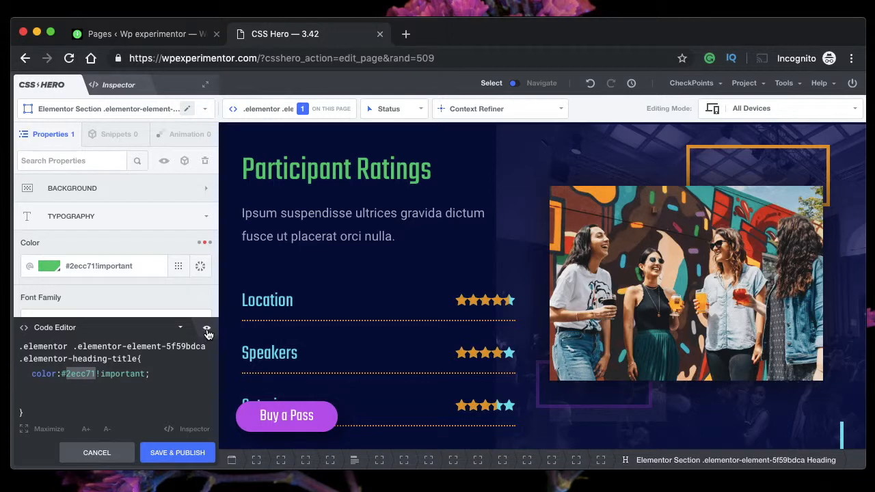
left_click(207, 334)
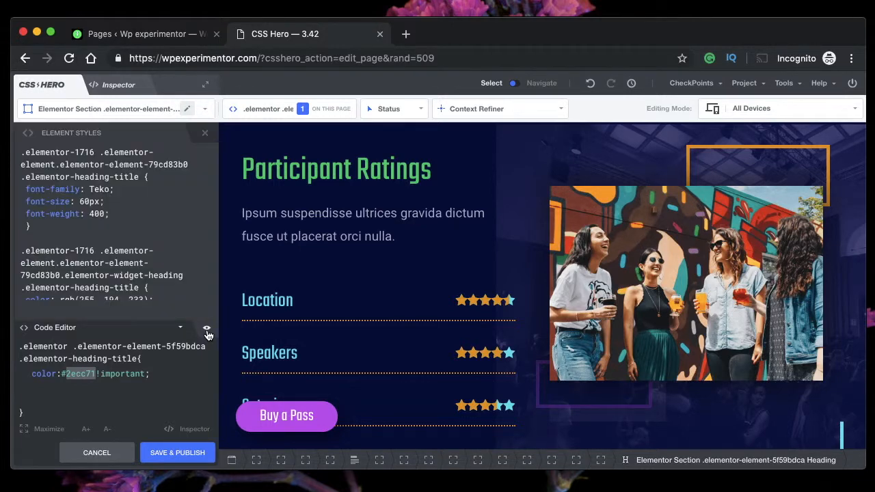
left_click(180, 327)
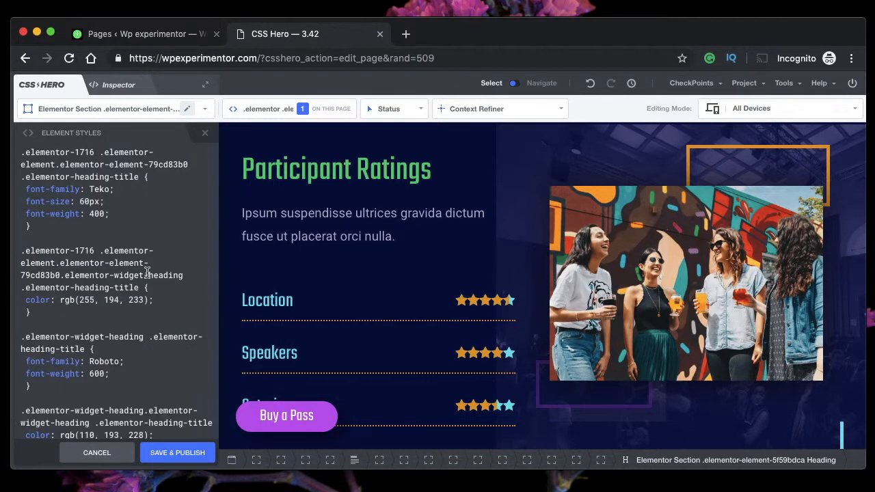
- Examine the existing CSS rules and media queries applied to the Participant Ratings heading, then close the element styles
scroll(147, 272, "down", 15)
scroll(147, 274, "up", 15)
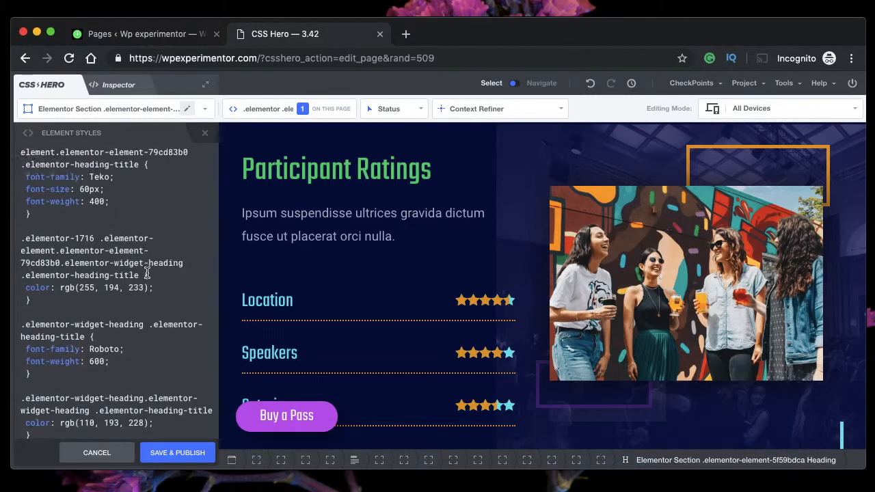
scroll(147, 273, "up", 1)
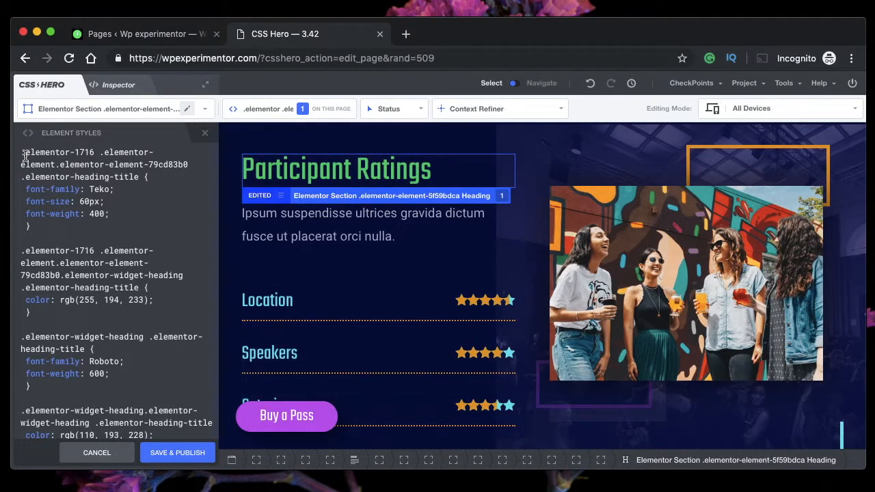
left_click_drag(24, 156, 75, 241)
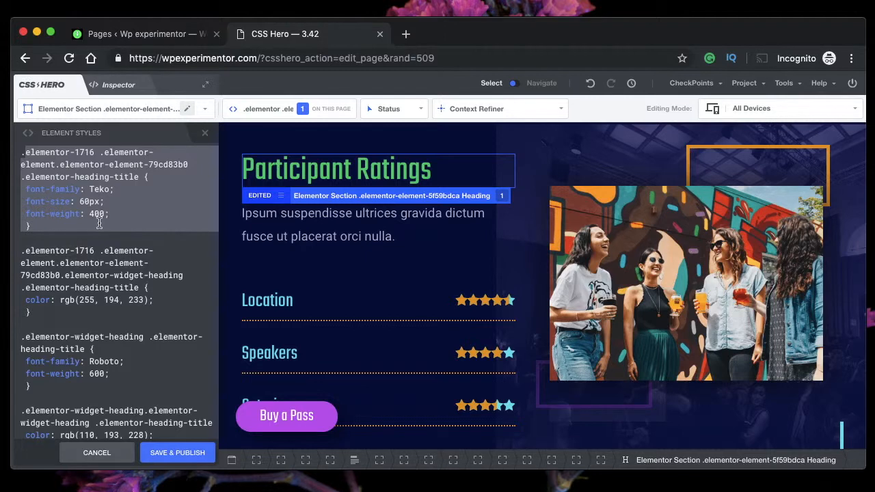
left_click(99, 222)
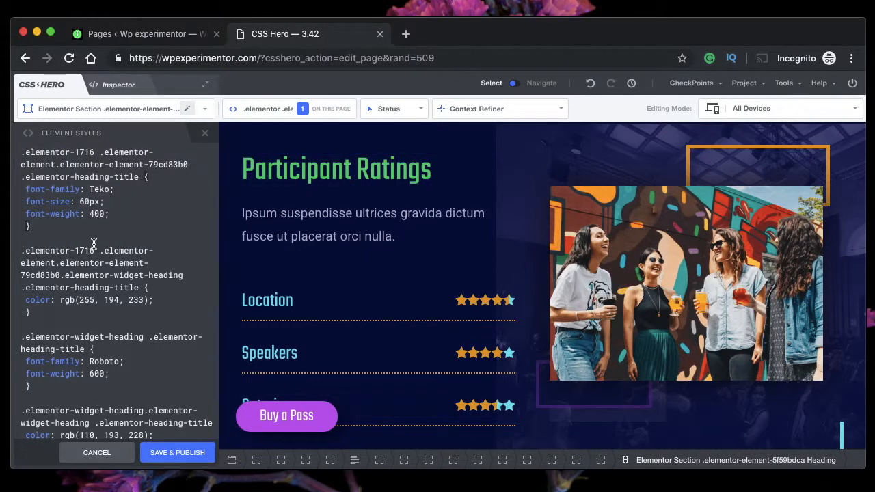
scroll(93, 244, "down", 15)
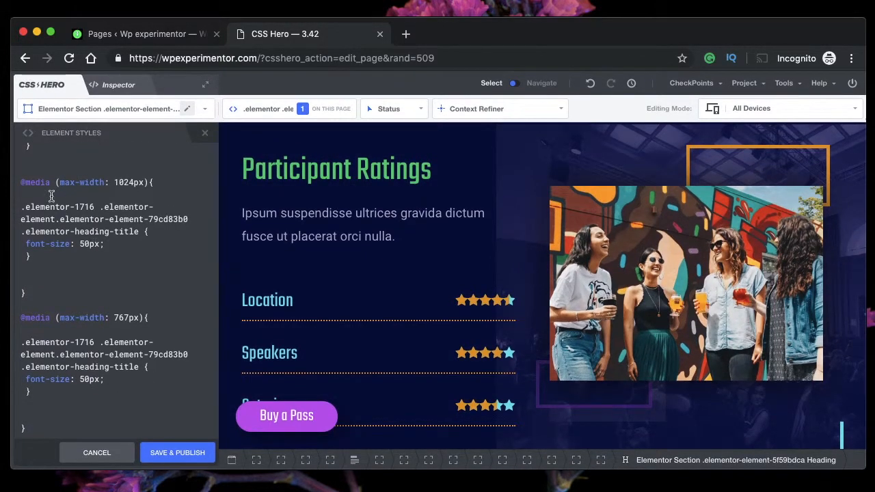
scroll(82, 226, "up", 10)
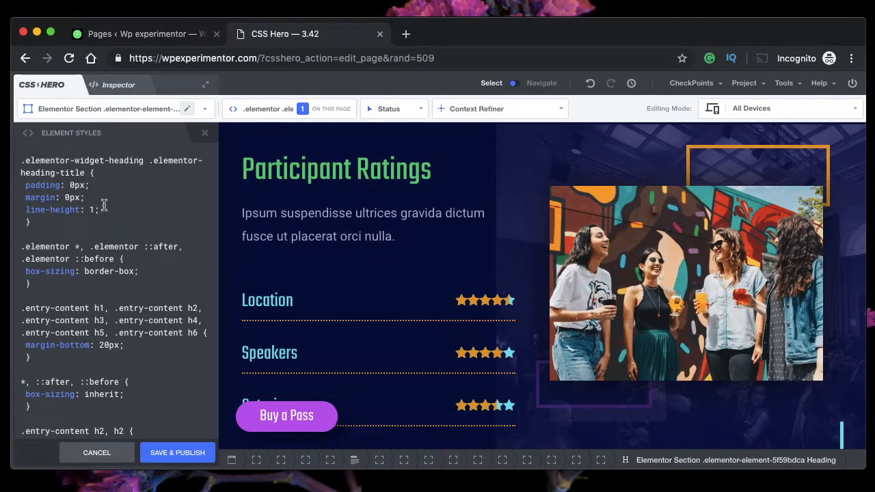
left_click(104, 207)
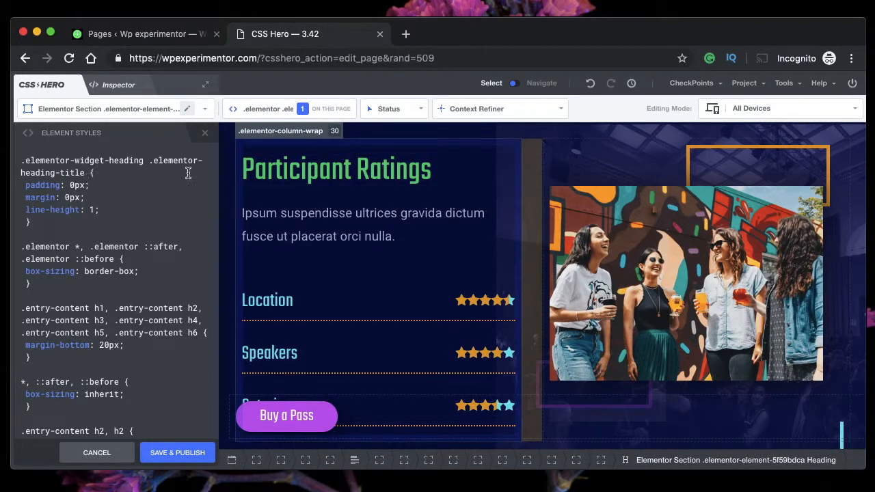
left_click(204, 133)
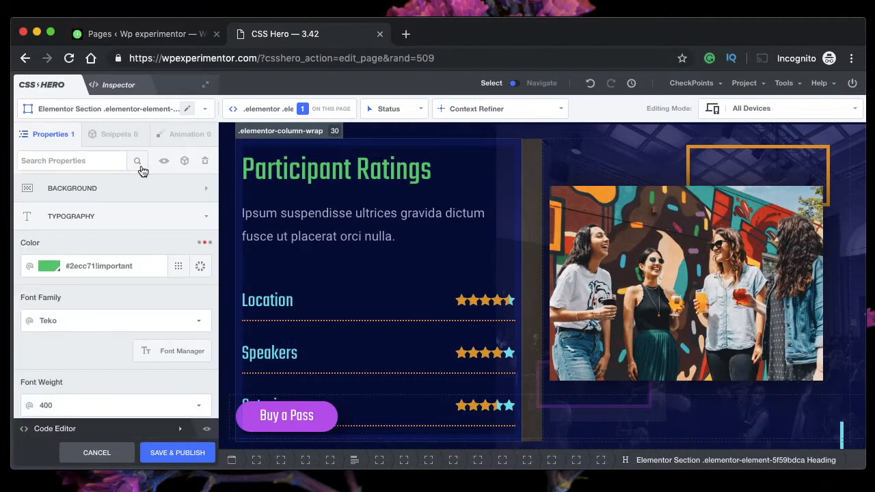
- Review the Participant Ratings heading's custom CSS in the code editor and in the full-project Inspector
left_click(155, 430)
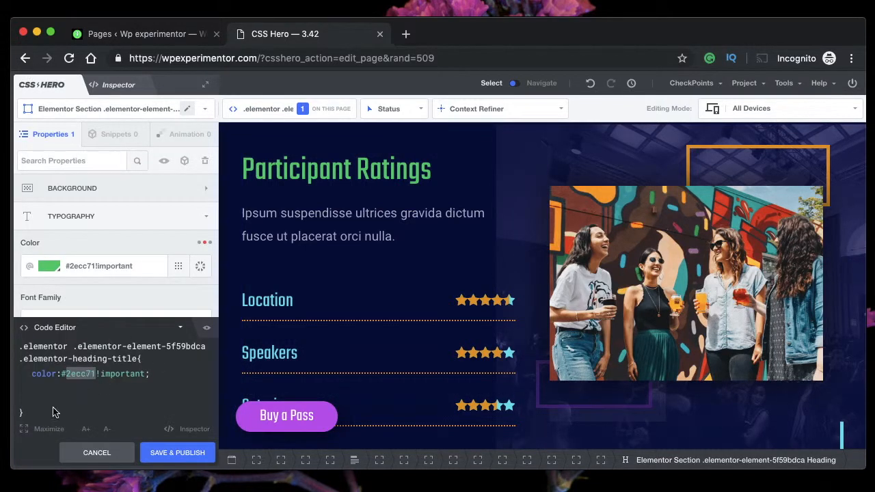
left_click(179, 328)
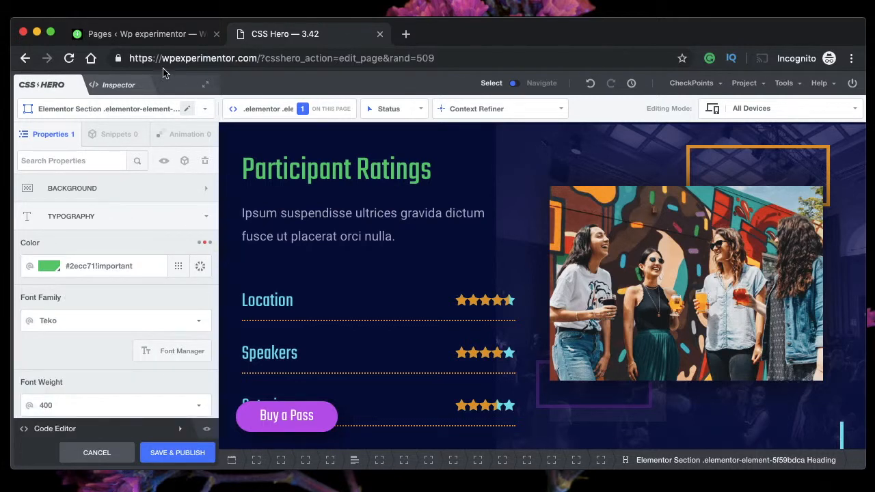
left_click(114, 89)
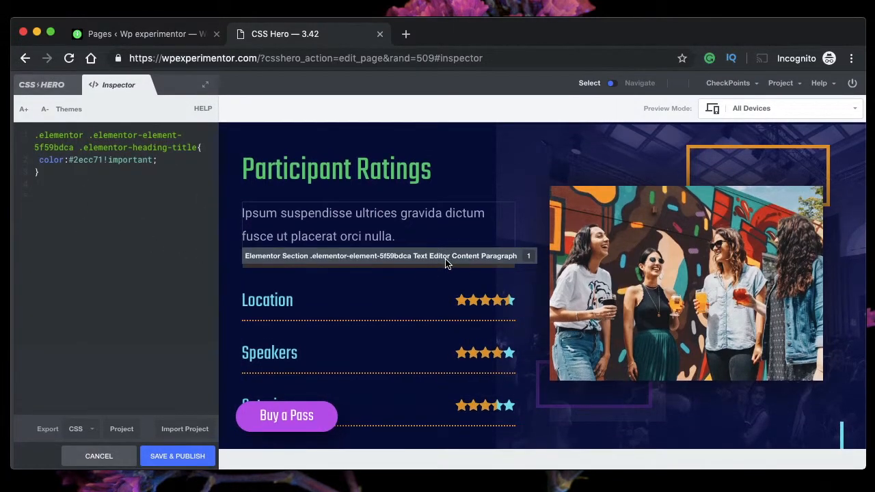
- Return to the visual editor and set the Gallery heading's text color to the flat red #e74c3c
scroll(608, 266, "down", 1)
scroll(608, 266, "down", 5)
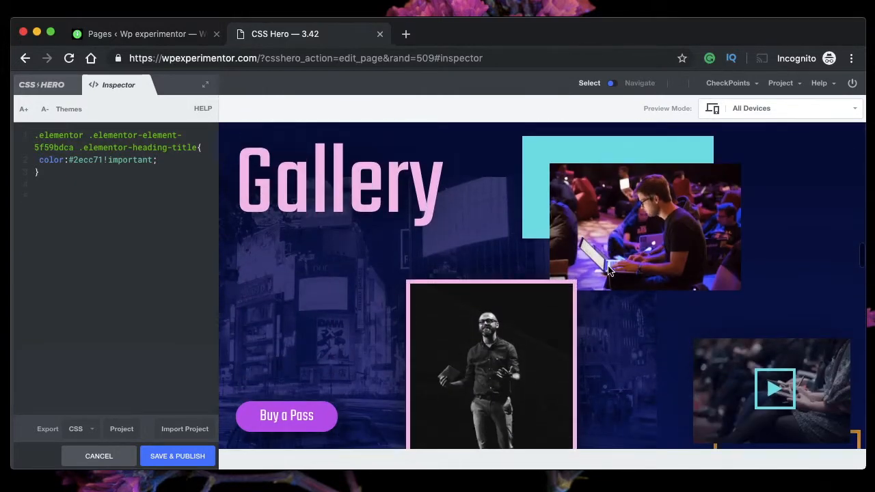
left_click(51, 87)
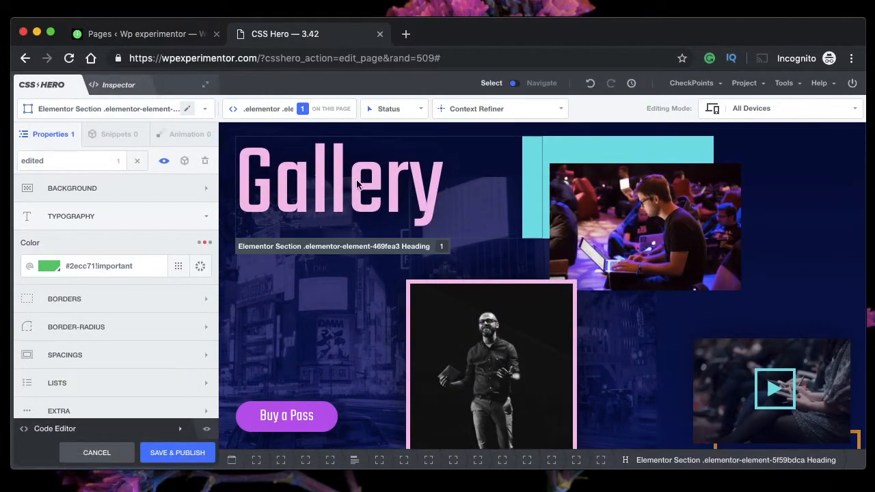
left_click(356, 183)
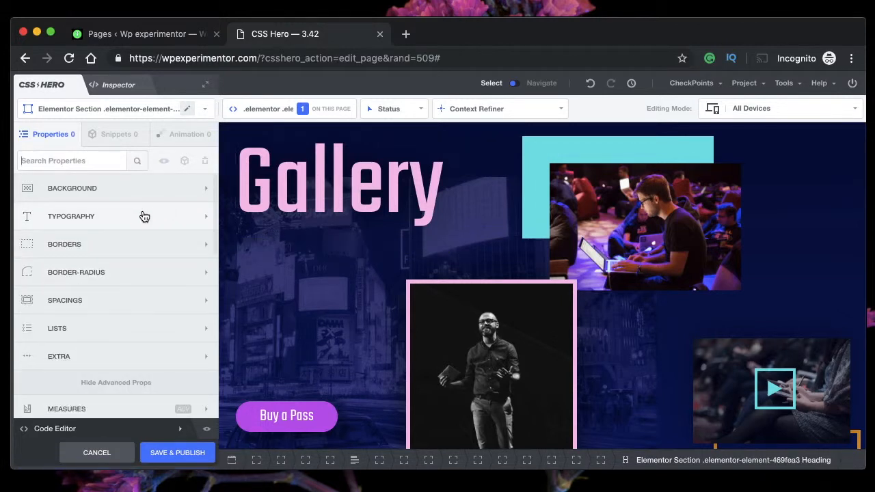
left_click(144, 216)
left_click(178, 266)
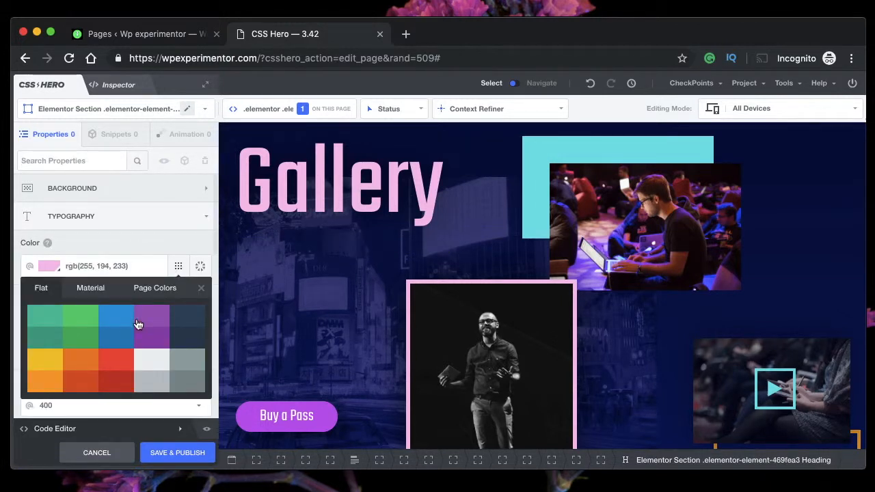
left_click(114, 360)
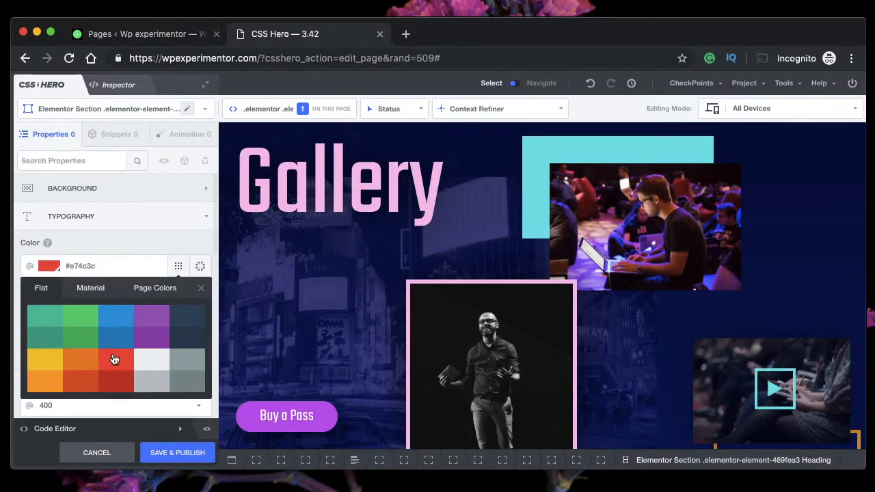
left_click(201, 288)
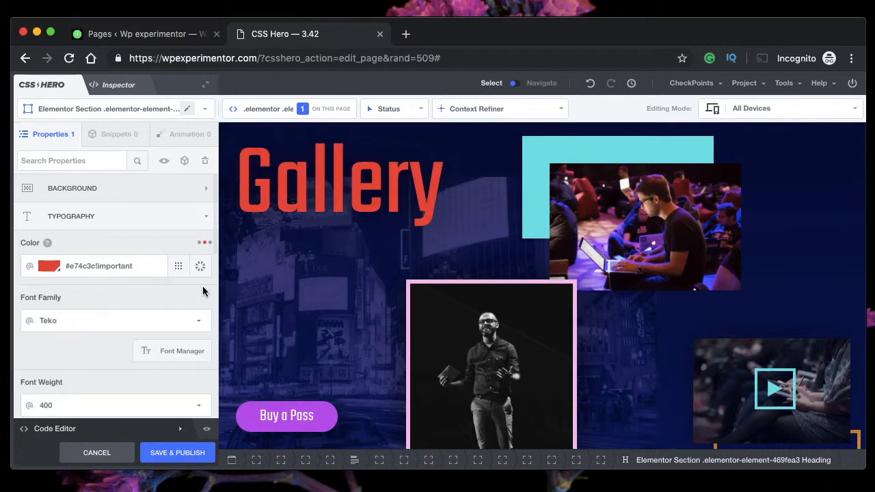
- Inspect the generated CSS rules for both edited headings in the Inspector, then return to the visual editor
left_click(110, 86)
left_click(91, 257)
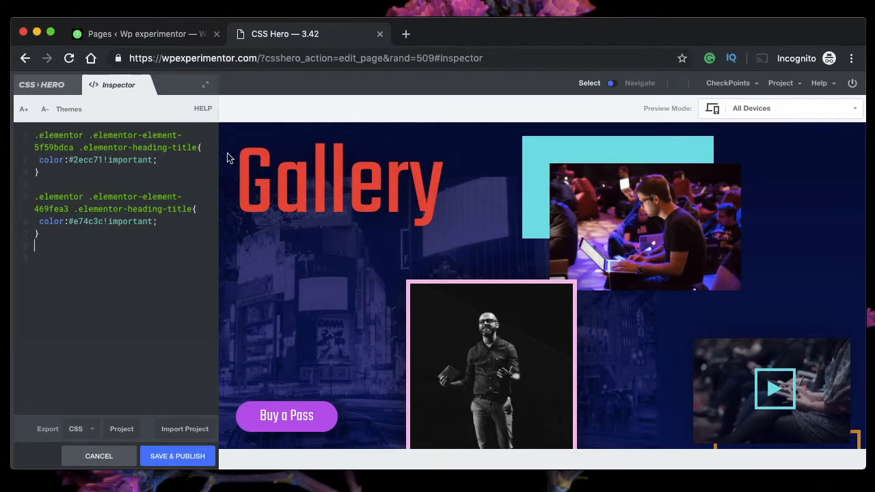
scroll(331, 202, "down", 5)
scroll(331, 203, "up", 5)
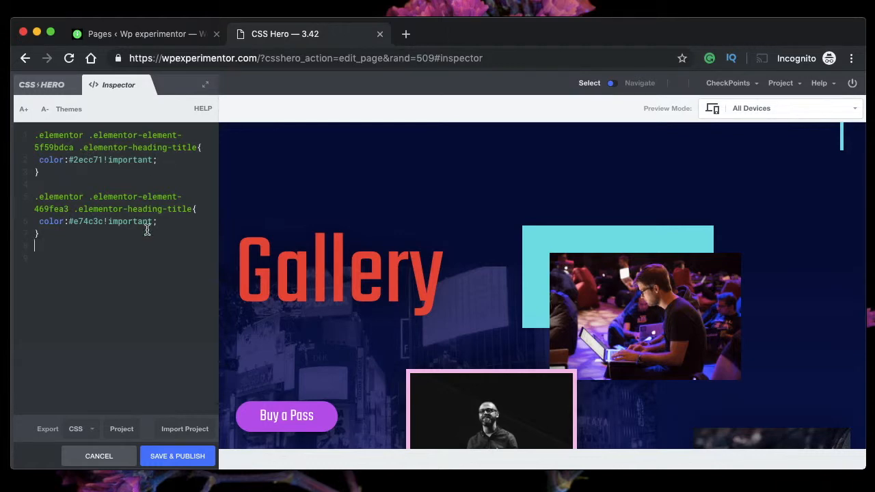
left_click(56, 90)
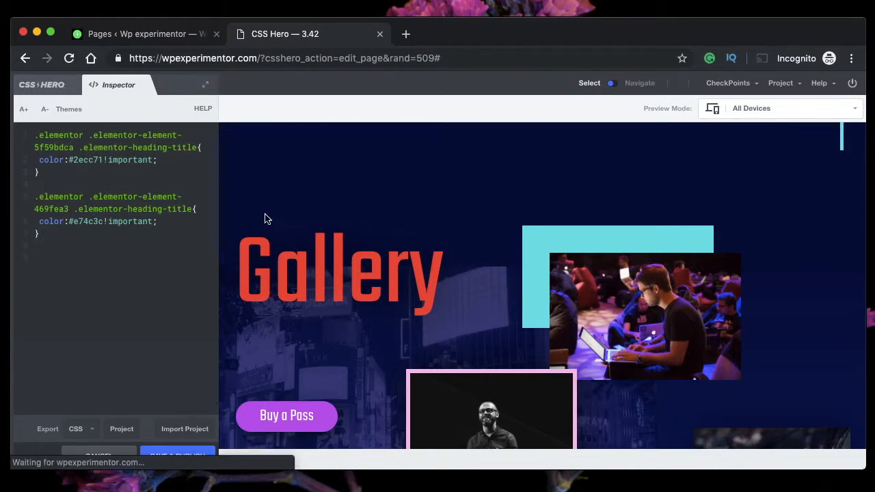
- Select the Gallery heading and reset all its edited properties to default
scroll(404, 329, "down", 4)
scroll(405, 329, "down", 5)
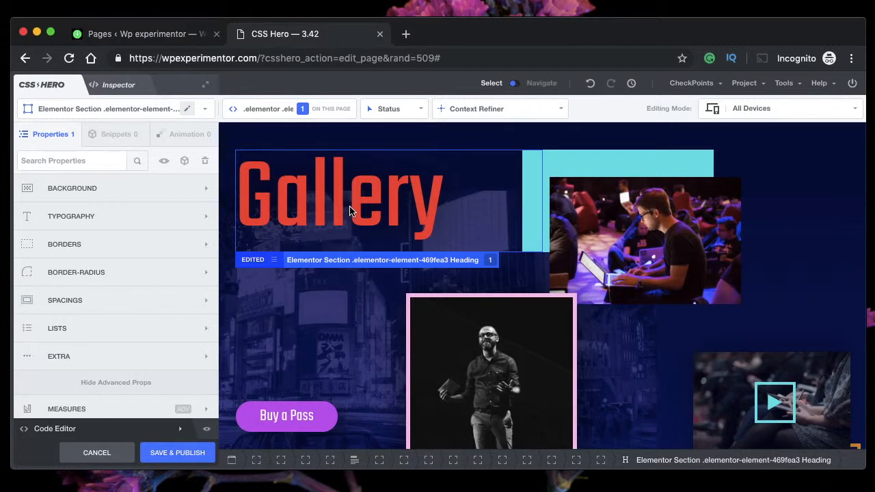
left_click(379, 212)
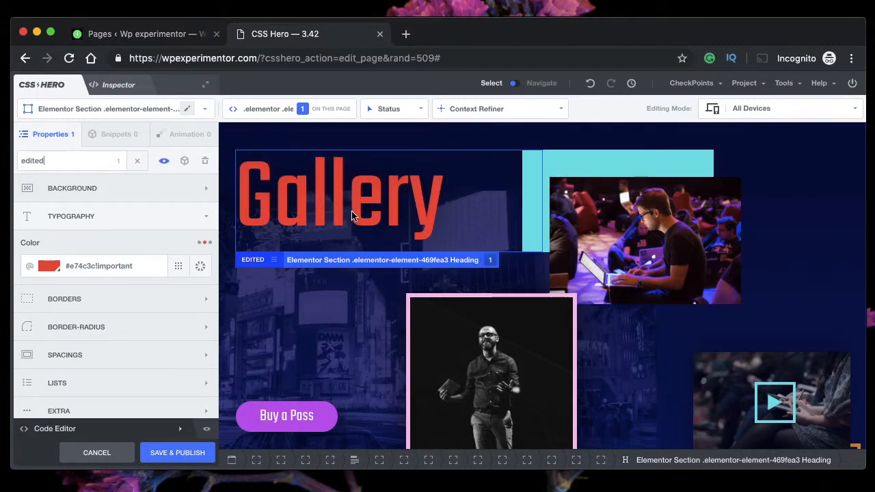
scroll(351, 215, "up", 2)
scroll(351, 214, "down", 10)
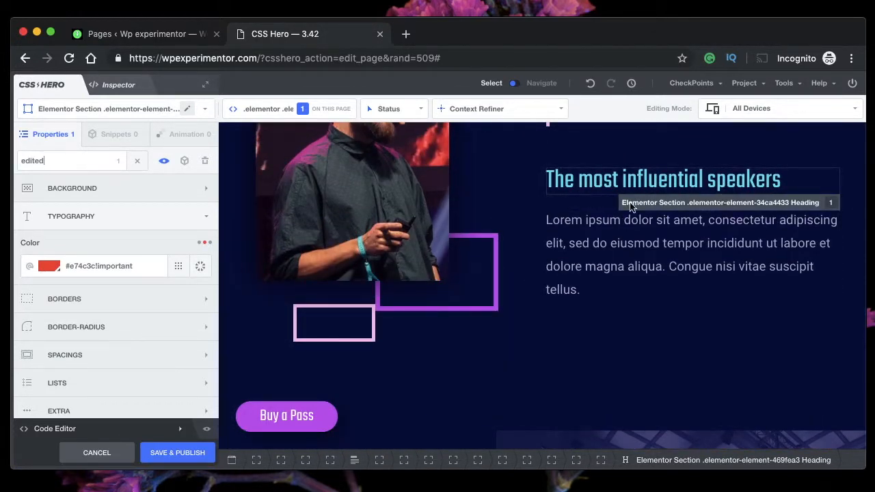
scroll(553, 338, "down", 5)
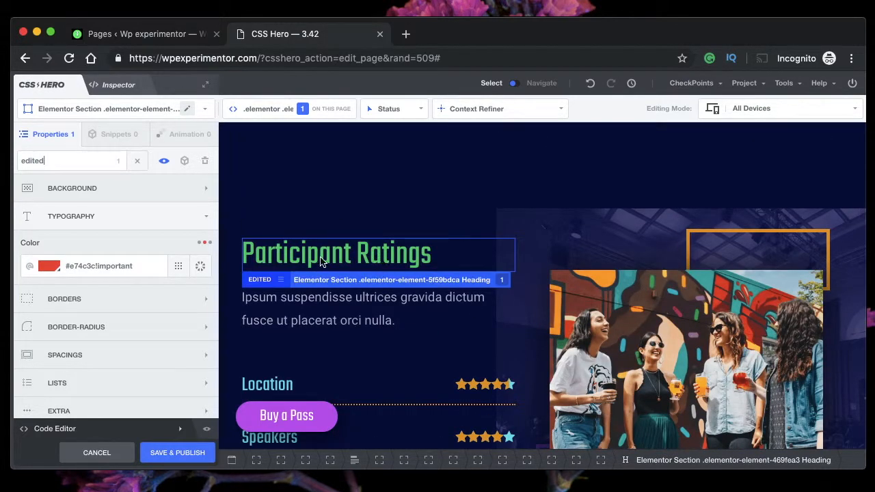
left_click(280, 282)
left_click(205, 161)
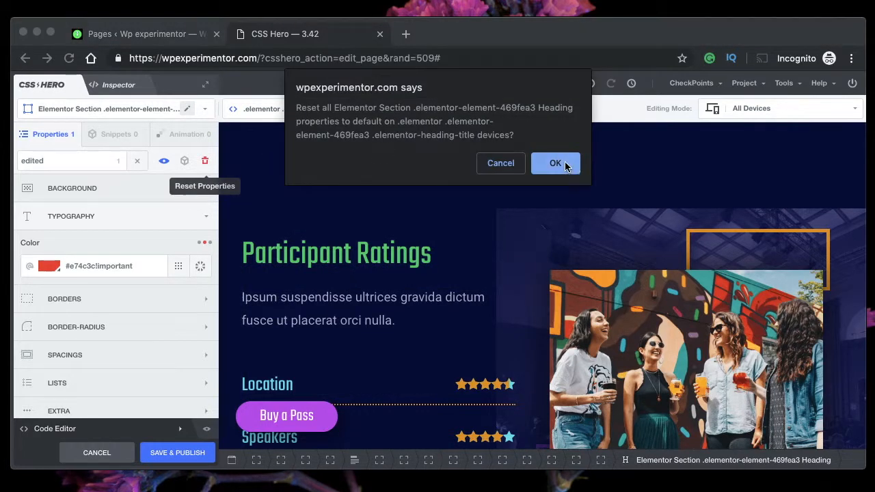
left_click(568, 163)
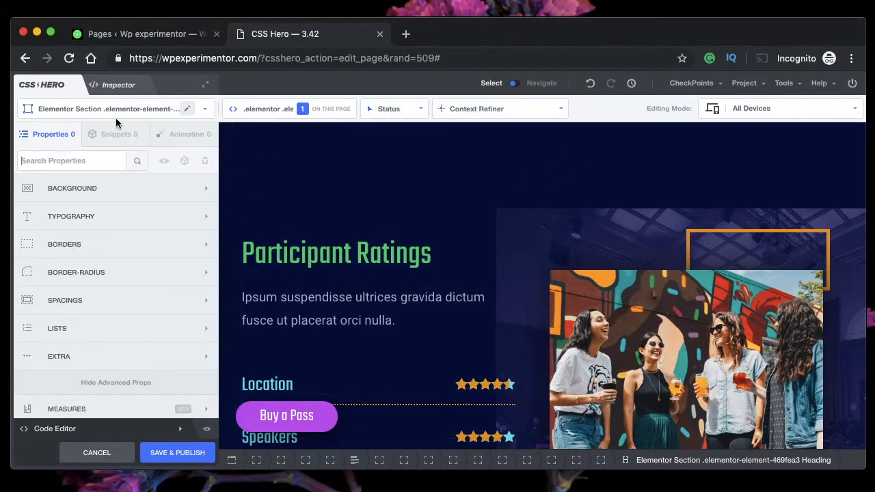
left_click(525, 108)
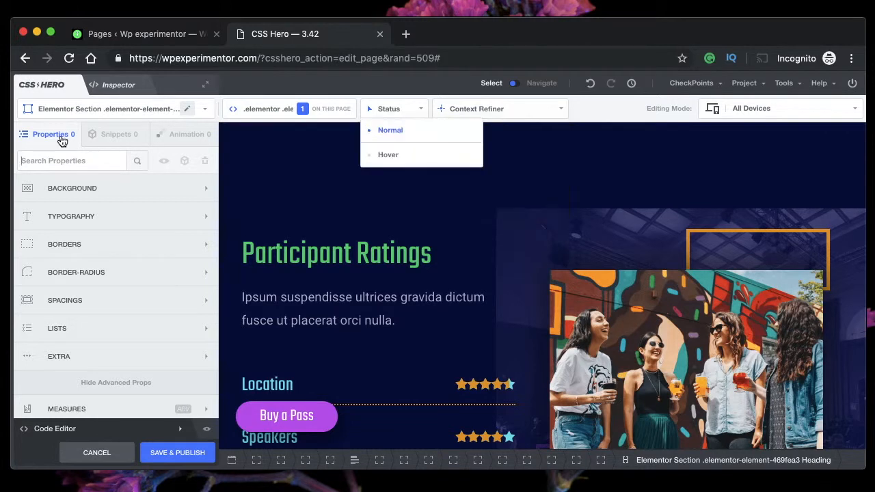
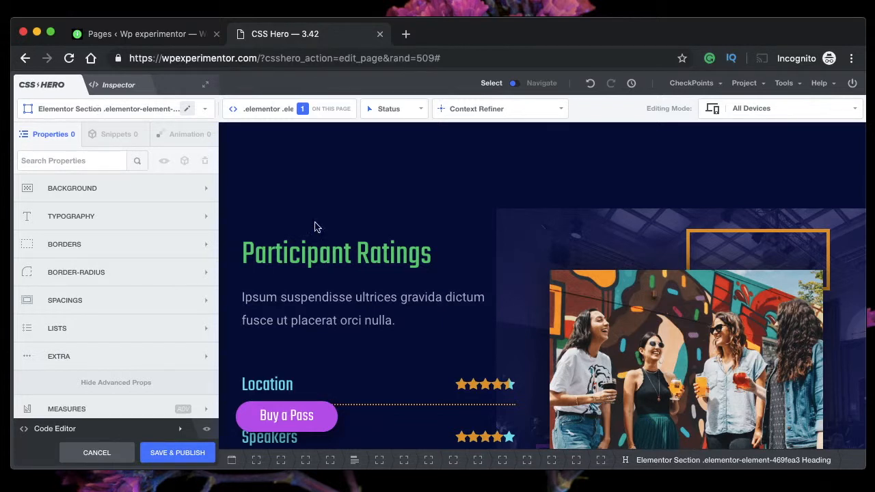
- Set the description of the paragraph below Participant Ratings to "My Section", then select the Participant Ratings heading
left_click(363, 253)
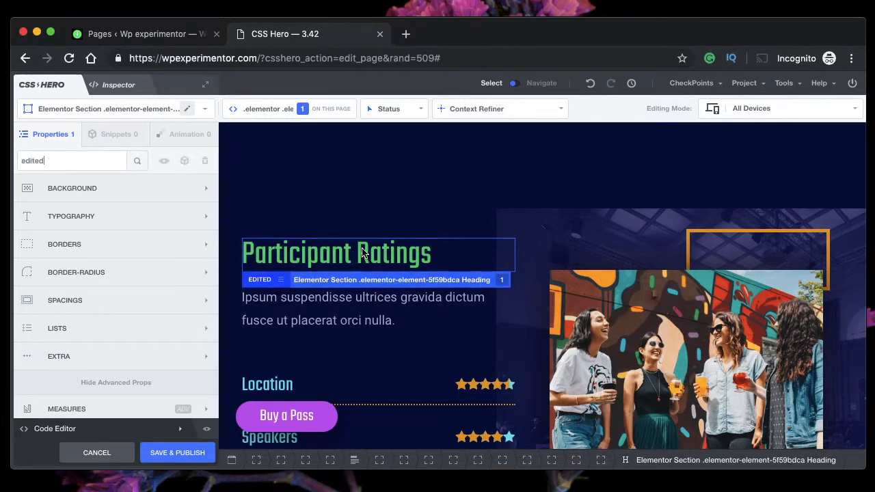
left_click(348, 309)
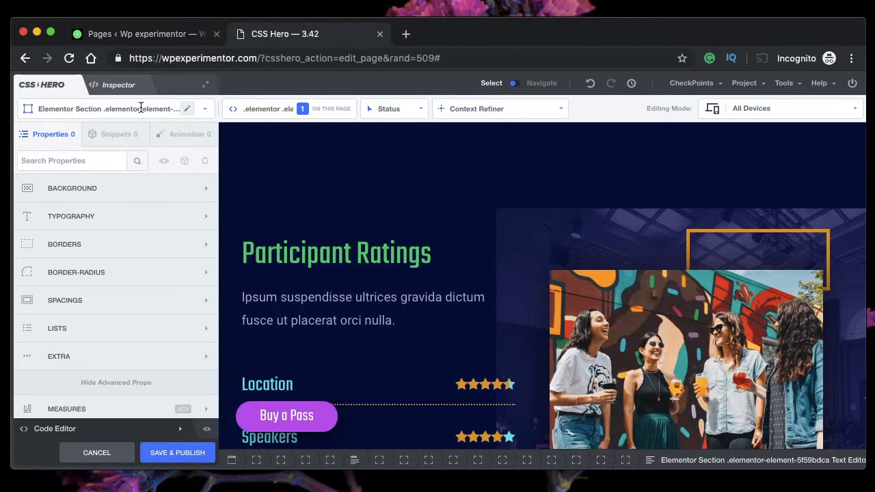
left_click(187, 109)
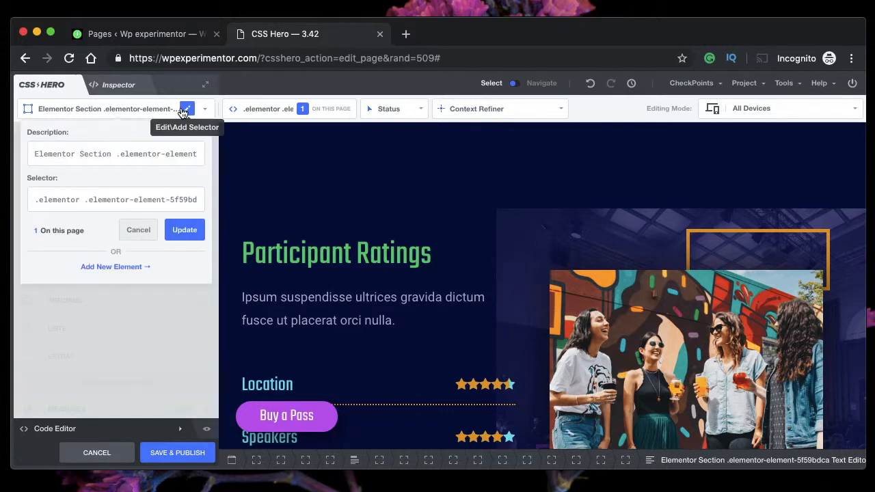
triple_click(84, 153)
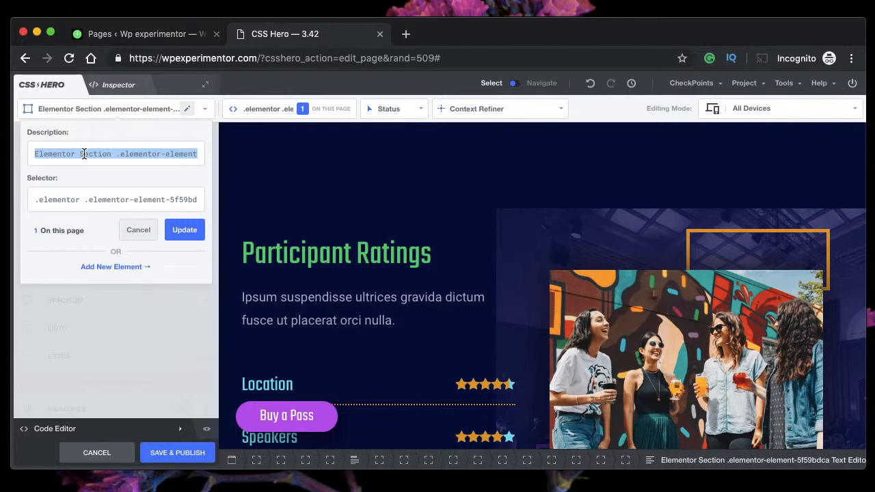
type("My Section")
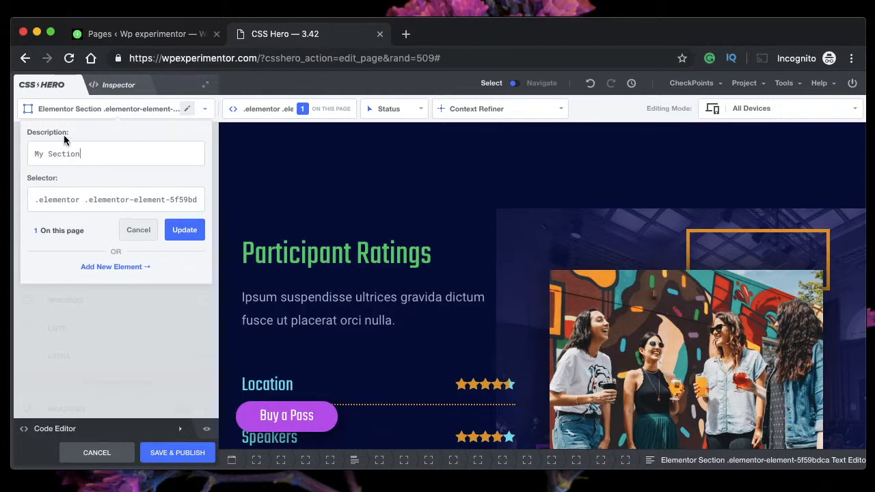
left_click(185, 231)
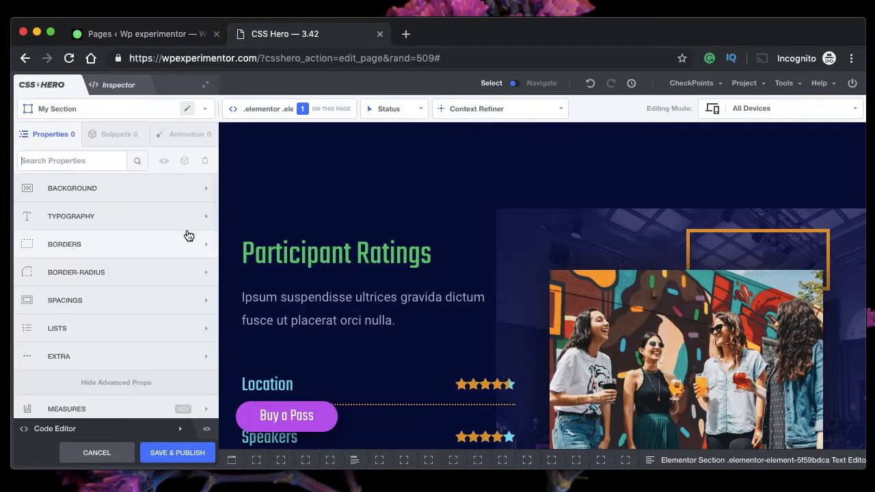
left_click(280, 241)
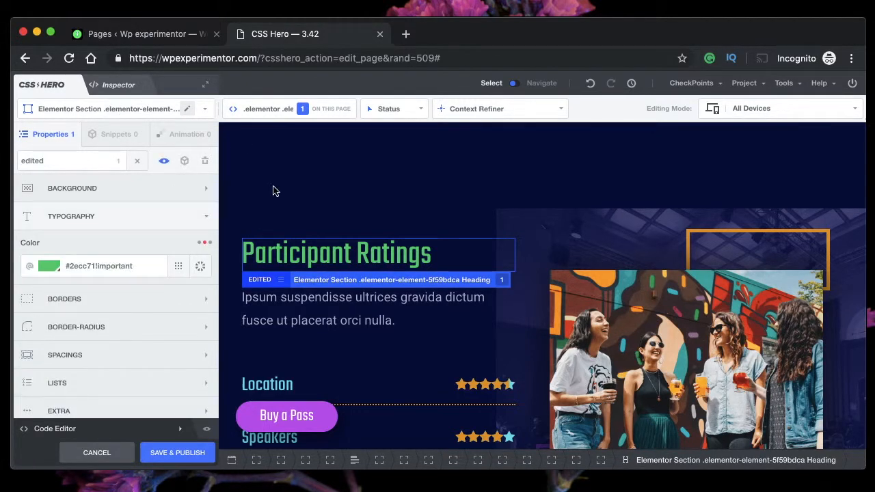
- Set the description of the Participant Ratings heading to "Elementor descitpion"
triple_click(101, 111)
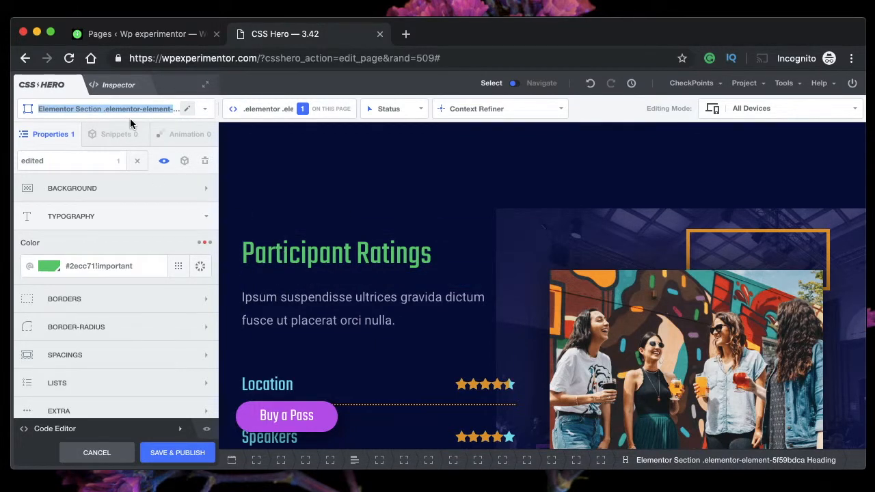
left_click(187, 111)
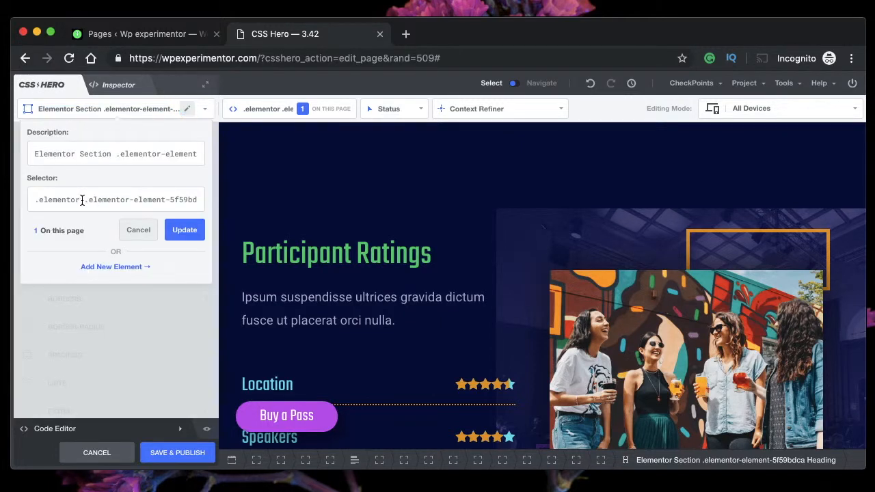
triple_click(82, 199)
left_click(82, 199)
triple_click(82, 200)
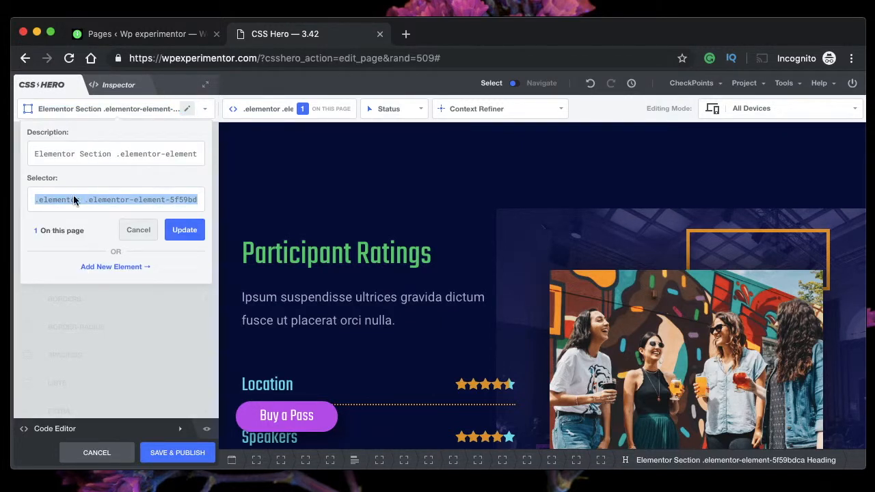
triple_click(71, 153)
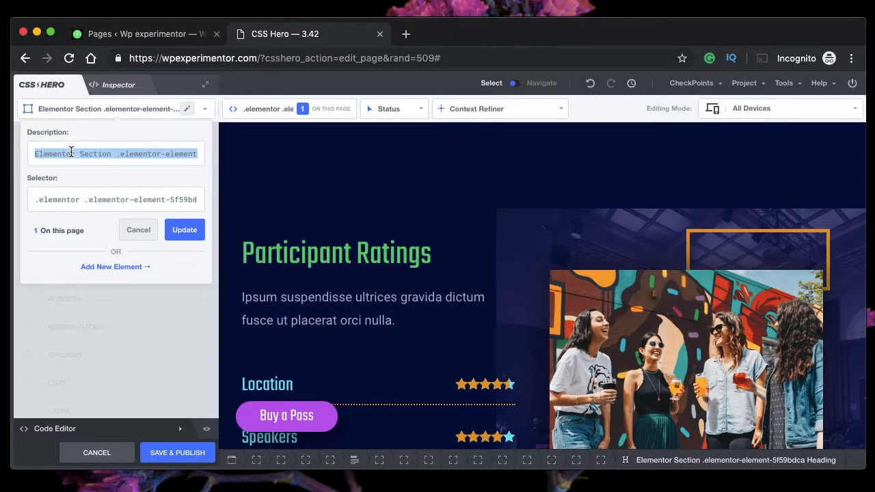
type("Elementor d")
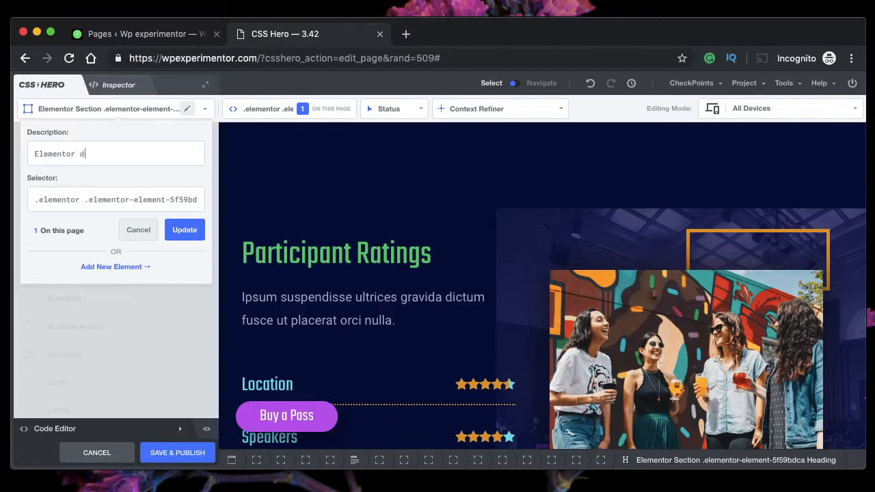
type("escitpion")
left_click(179, 233)
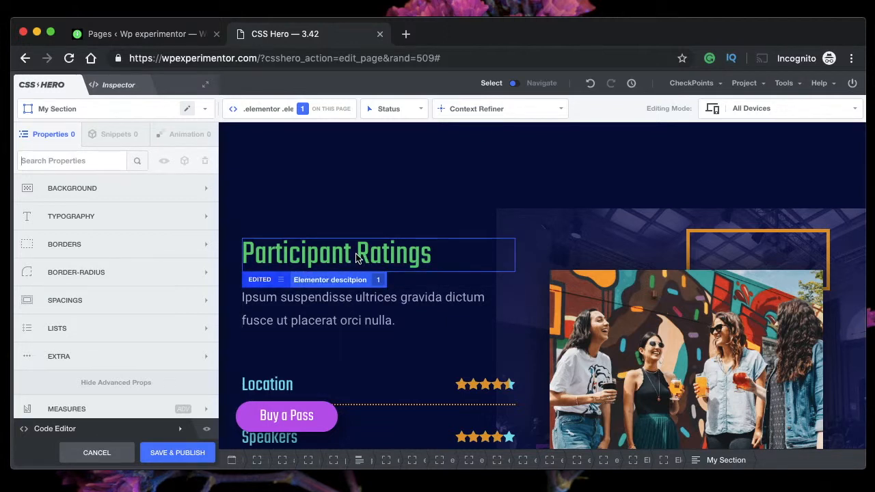
- Leave the My Section description editor without changes and discard all edits back to the latest published version
left_click(188, 109)
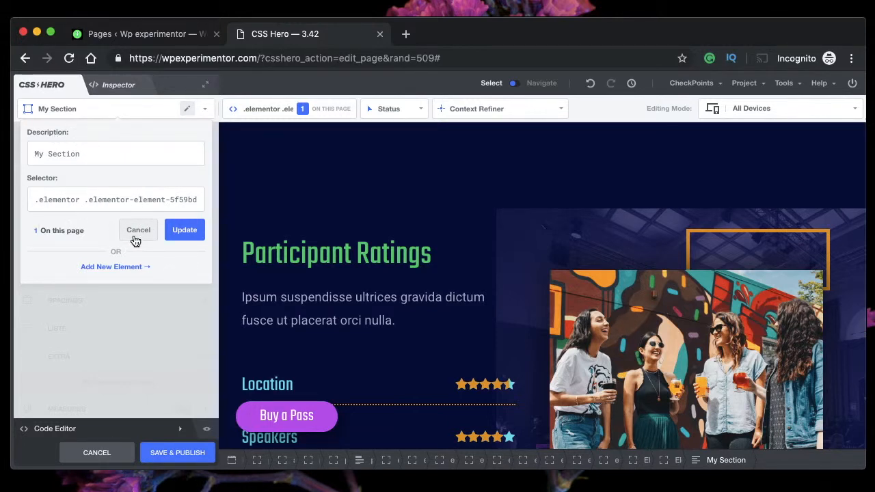
left_click(135, 239)
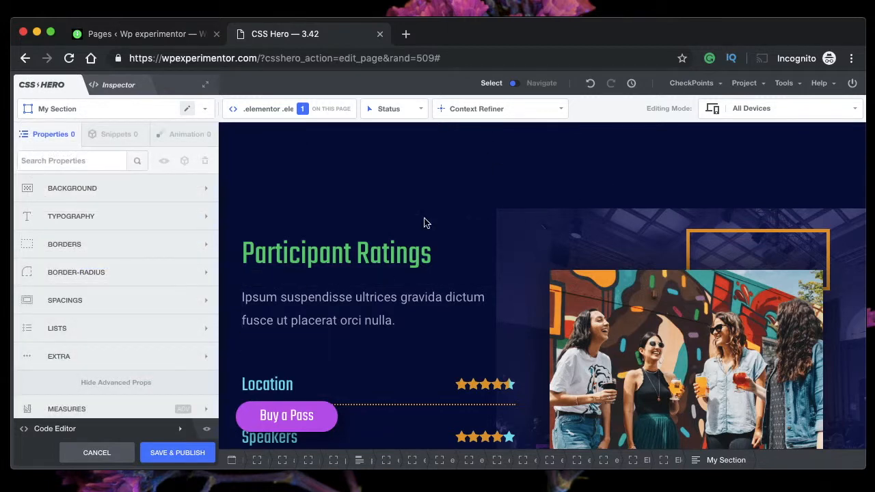
left_click(97, 453)
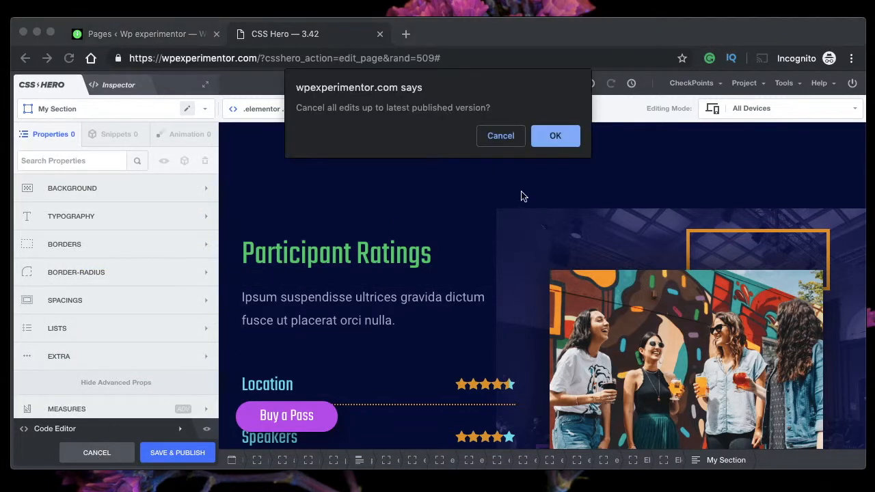
left_click(553, 138)
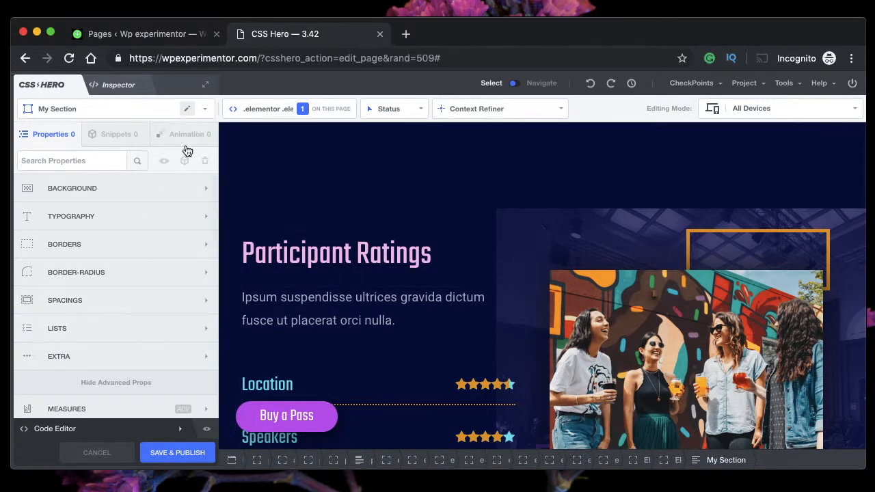
- Examine the selectors and on-page match counts of the paragraph below Participant Ratings, its heading and the page header's container
left_click(335, 258)
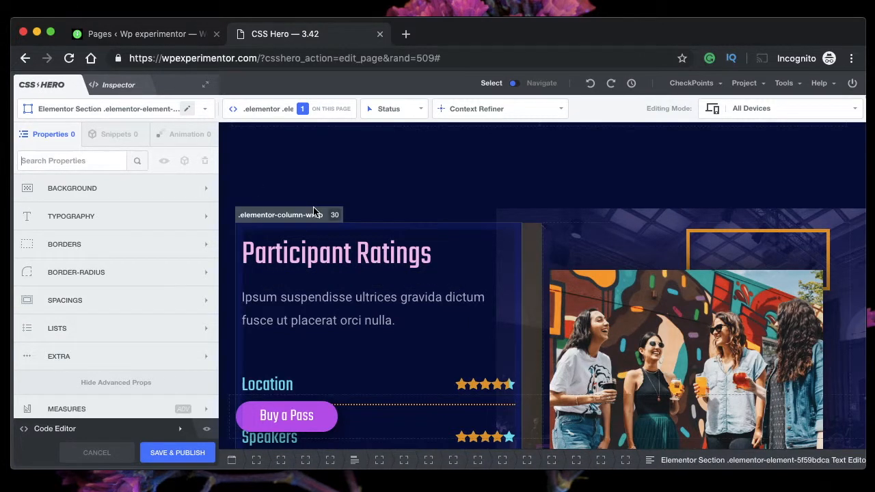
left_click(273, 110)
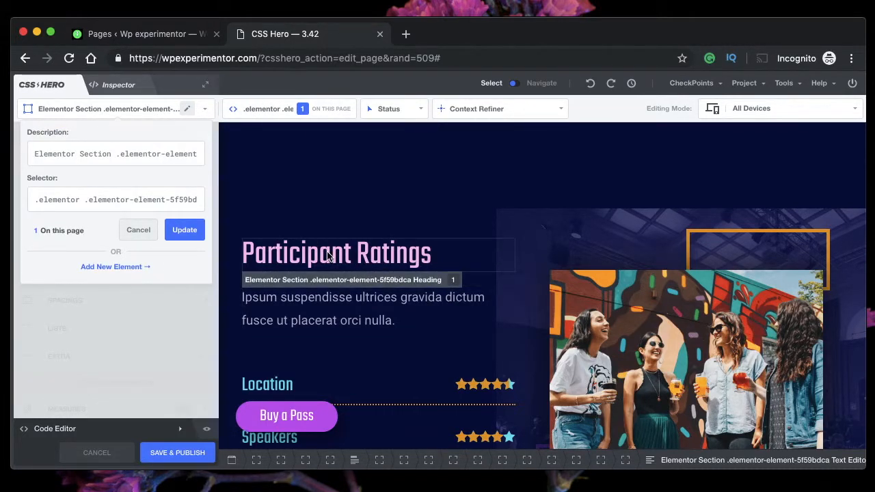
left_click(323, 114)
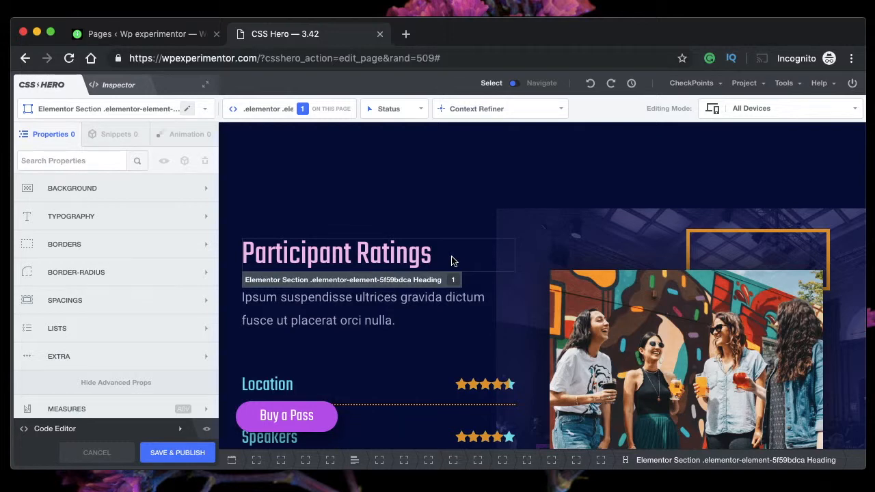
scroll(451, 260, "up", 10)
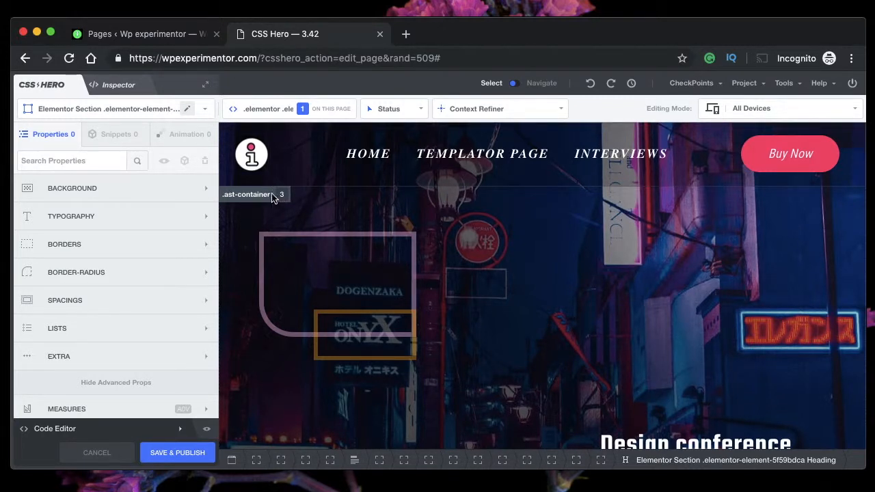
left_click(224, 146)
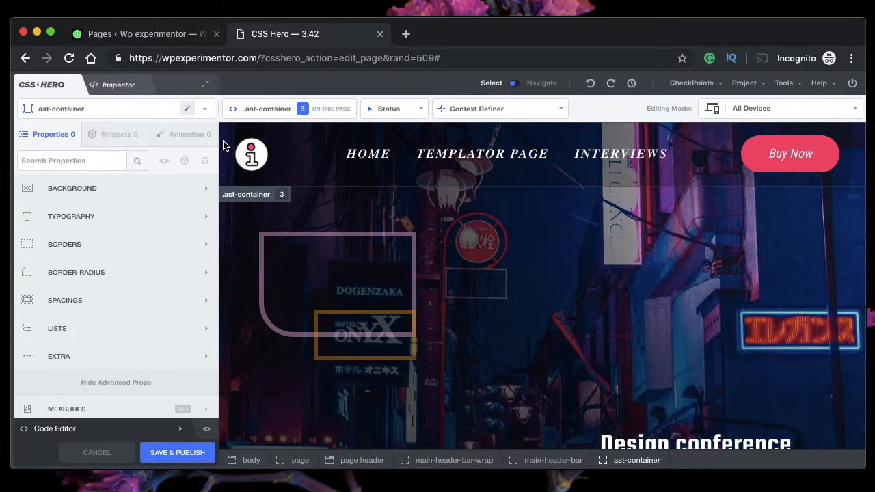
left_click(273, 110)
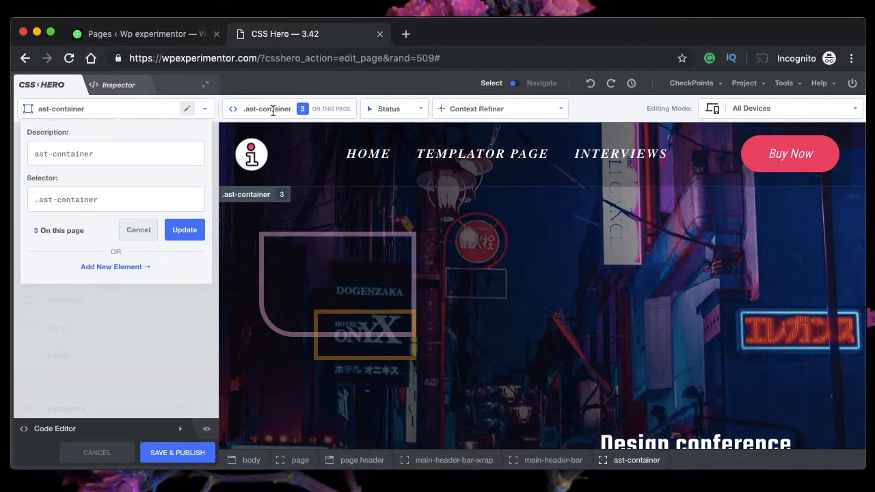
- Review the available states of the navigation links, Buy Now button and site logo, returning the logo to its Normal state
left_click(363, 164)
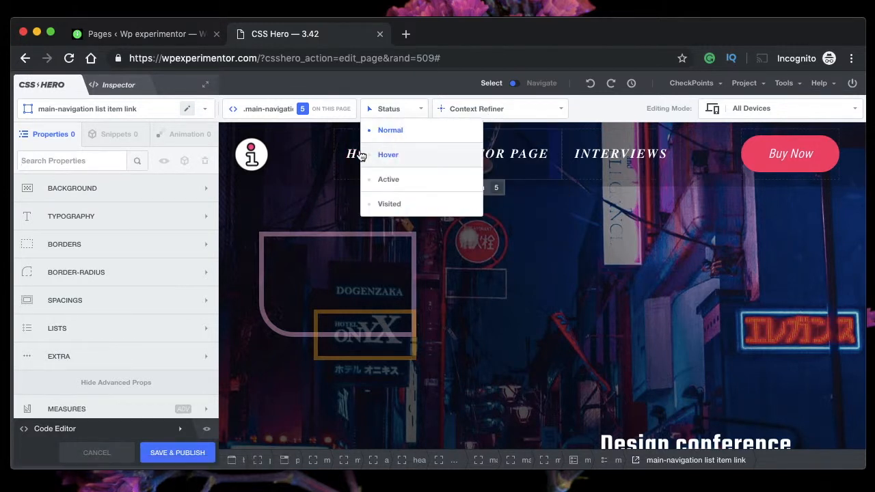
left_click(830, 159)
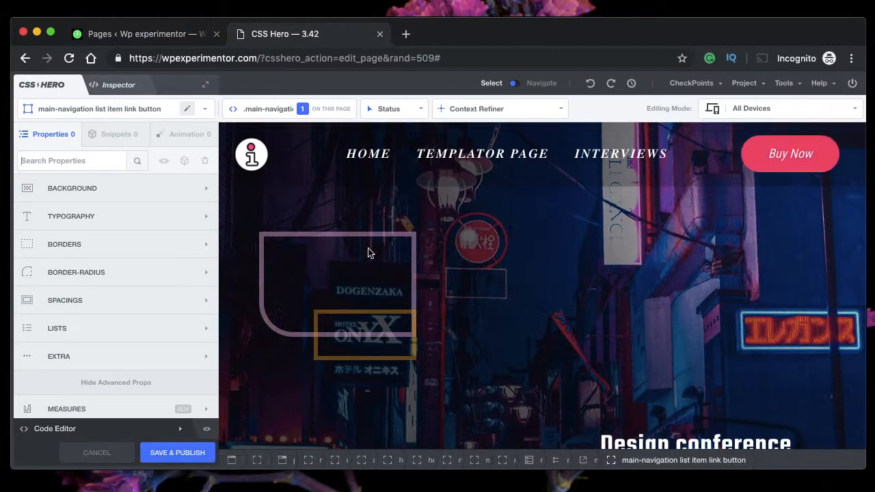
mouse_move(401, 110)
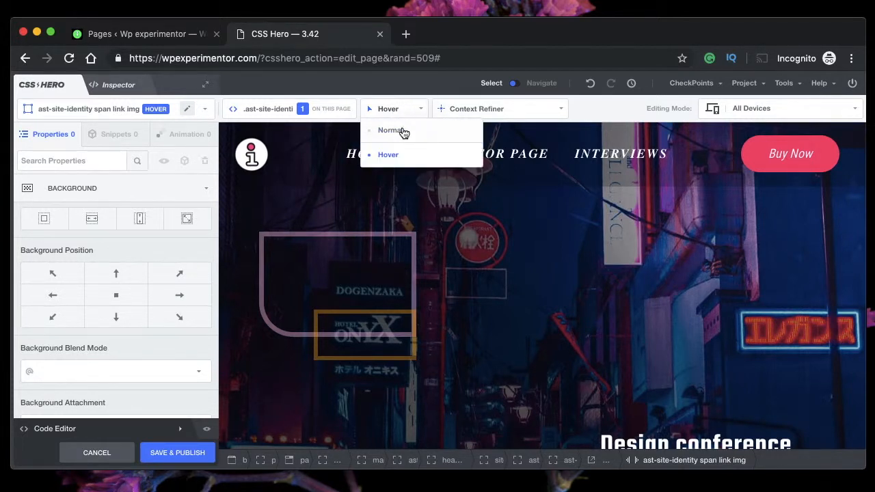
left_click(402, 134)
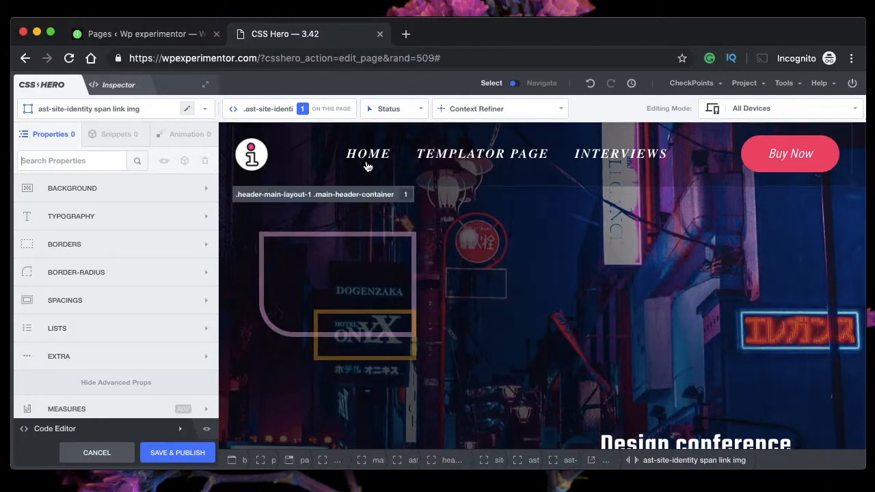
left_click(367, 166)
mouse_move(410, 112)
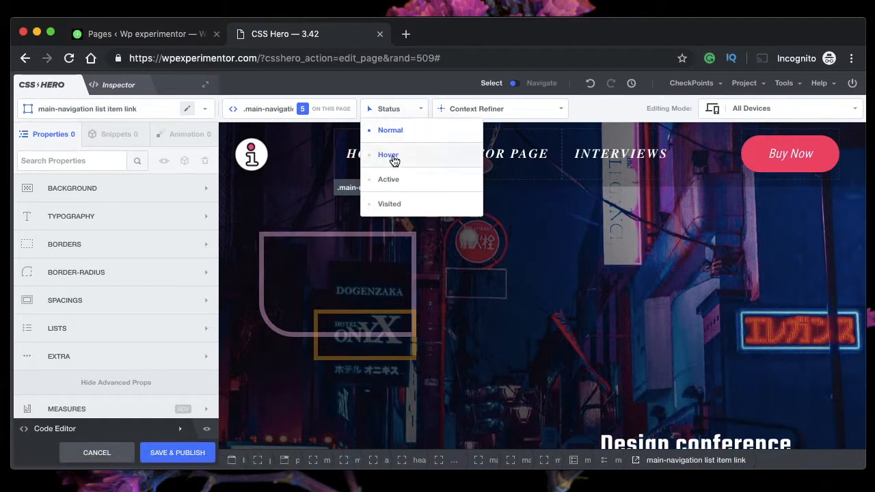
- Select the hero section's widget element above the Design conference heading and switch its state to Hover
left_click(382, 325)
scroll(382, 324, "down", 2)
mouse_move(383, 109)
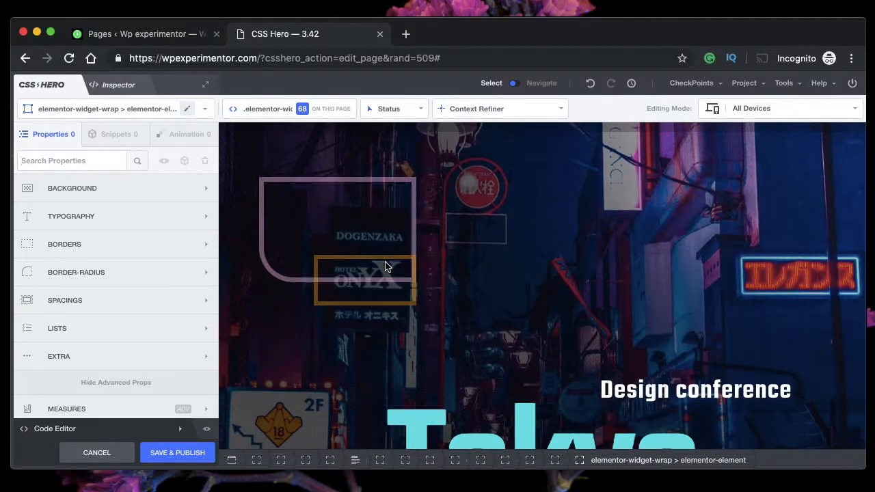
mouse_move(407, 104)
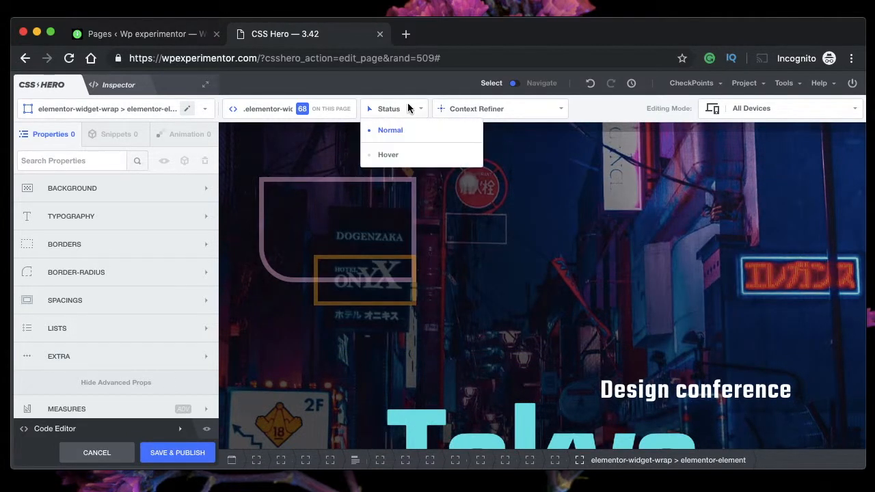
left_click(387, 153)
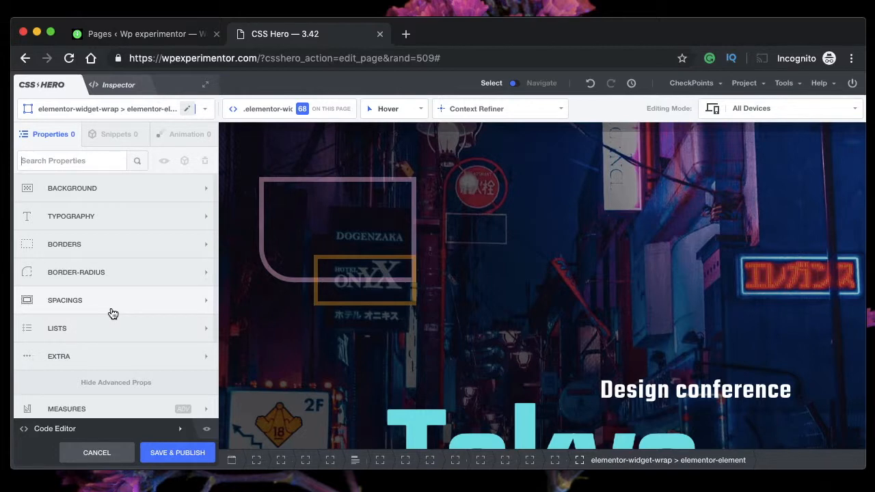
- Set the Hover text color of the paragraph below "The most influential speakers" to the flat red #e74c3c
scroll(428, 284, "down", 10)
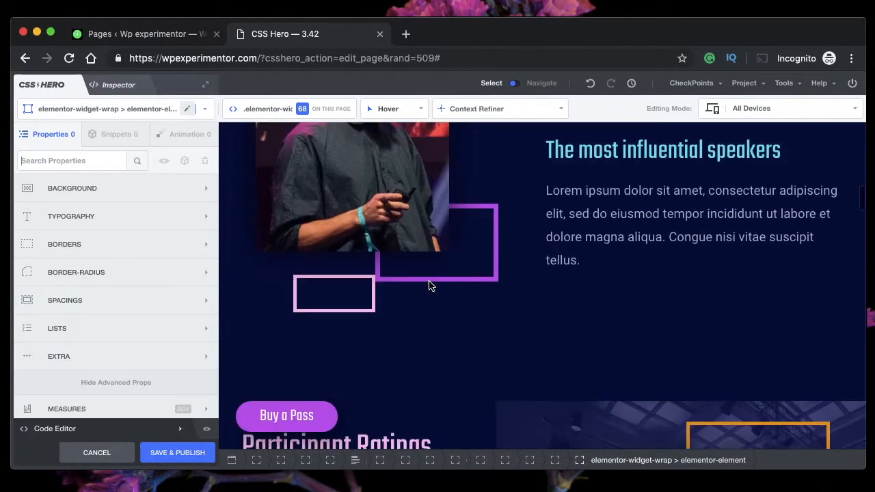
left_click(661, 231)
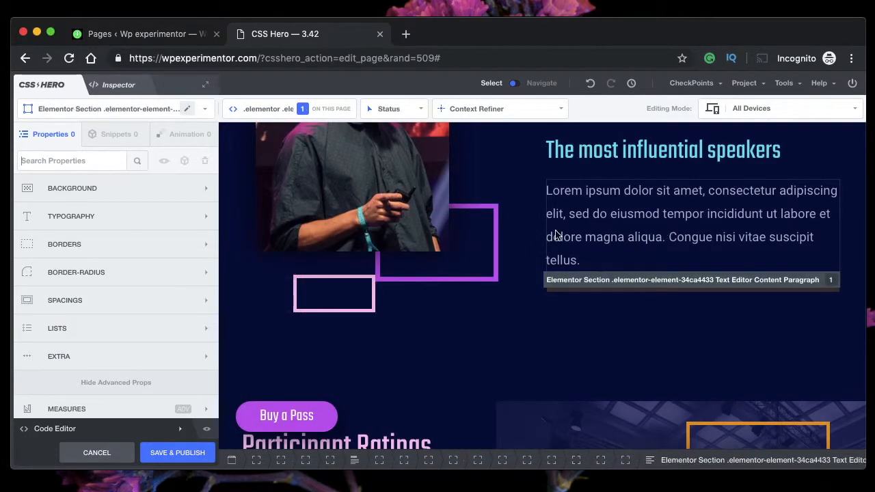
left_click(391, 109)
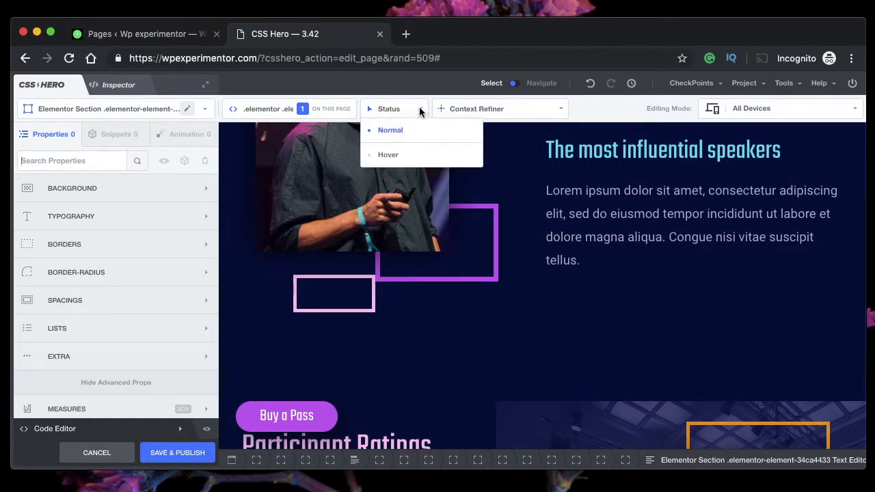
left_click(393, 154)
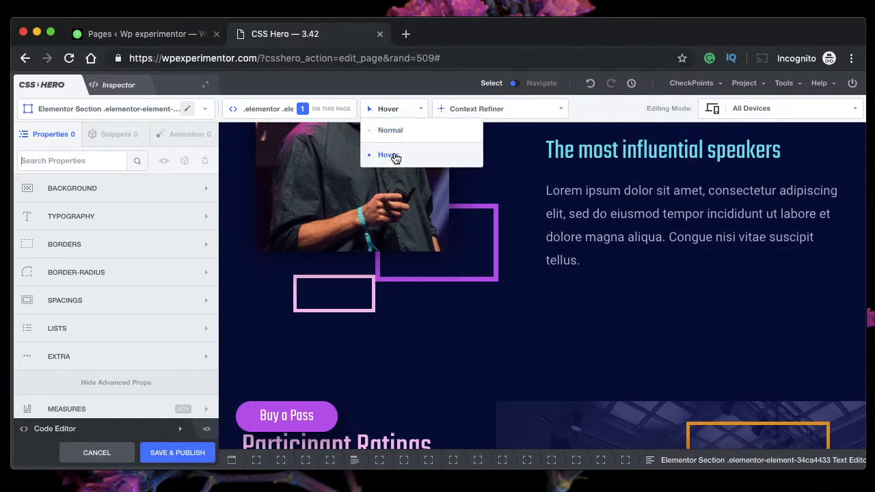
left_click(102, 217)
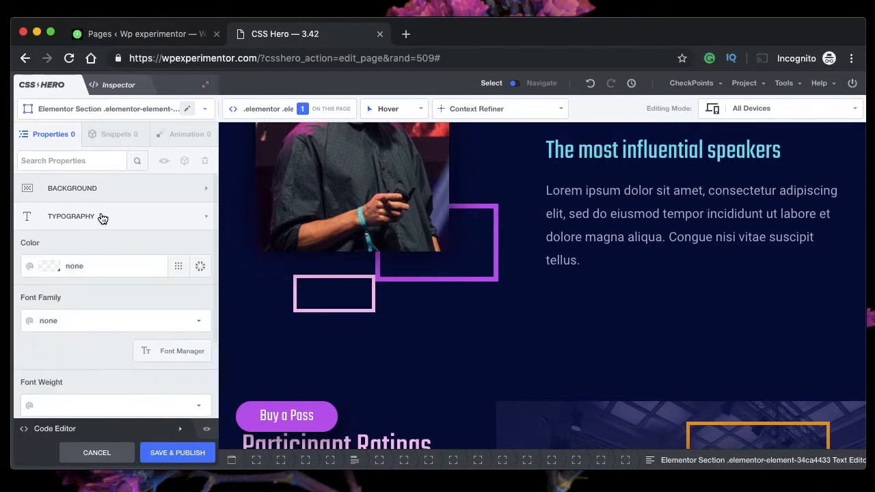
left_click(179, 267)
left_click(126, 355)
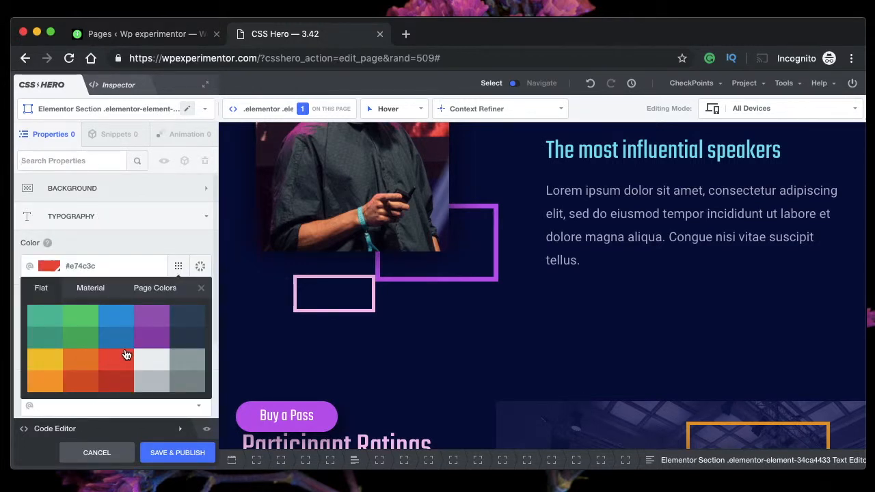
left_click(201, 288)
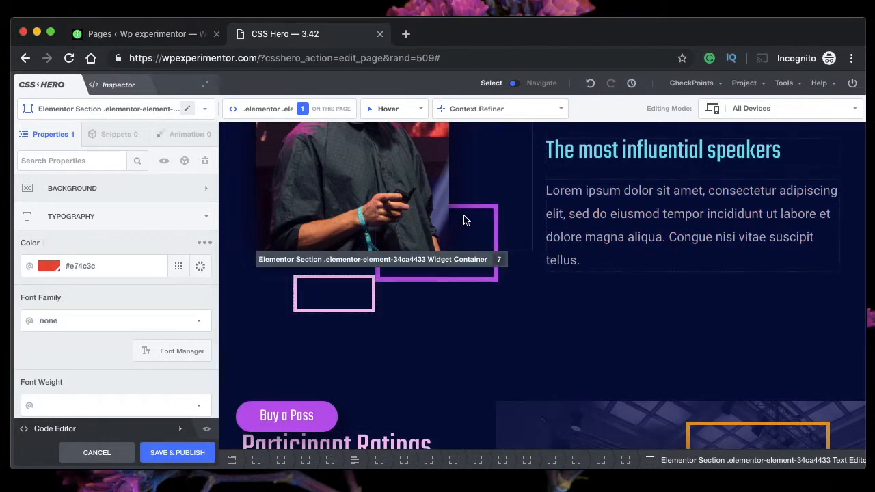
- Set the speakers paragraph's Hover font size to 55px and preview the hover effect on the page
left_click(391, 111)
left_click(389, 151)
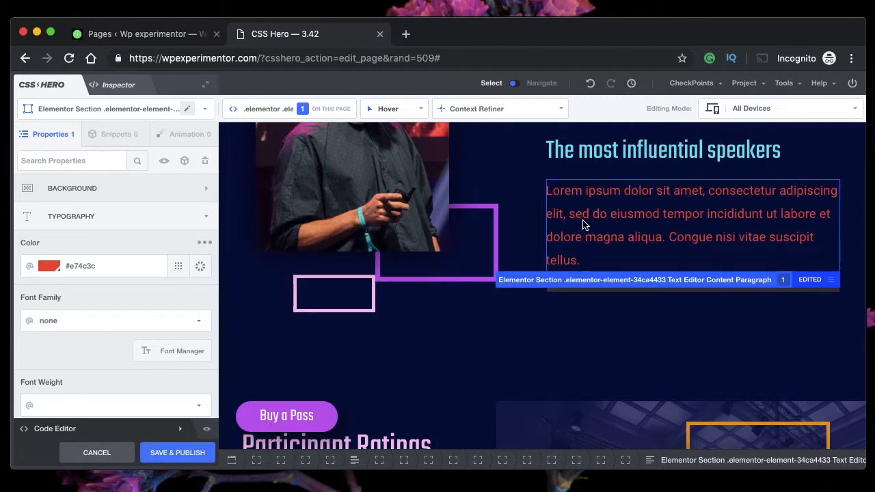
left_click(204, 243)
scroll(137, 249, "down", 3)
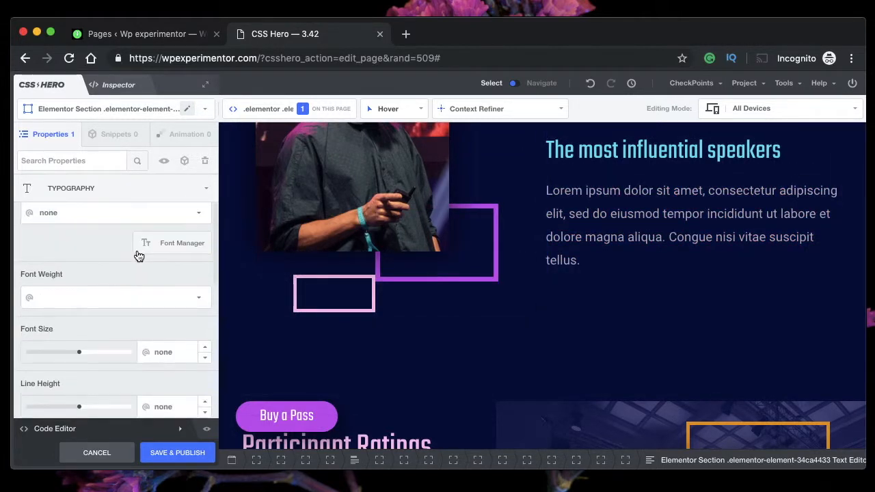
scroll(129, 255, "down", 2)
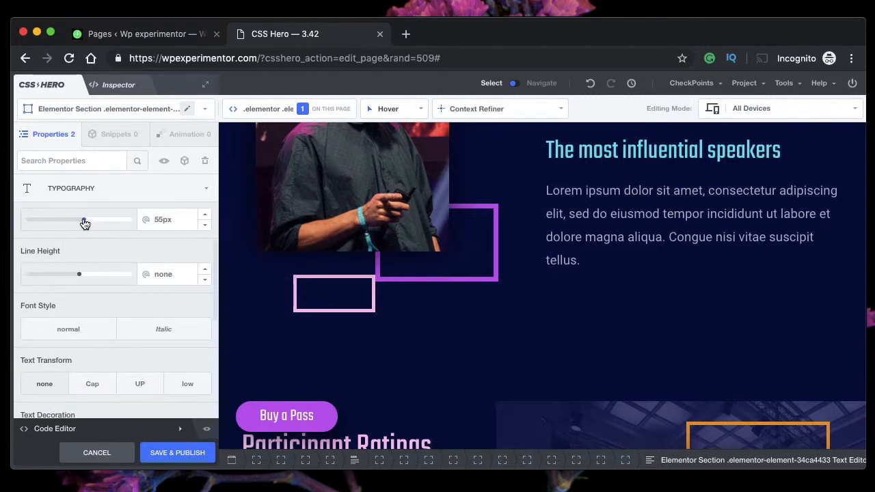
mouse_move(580, 217)
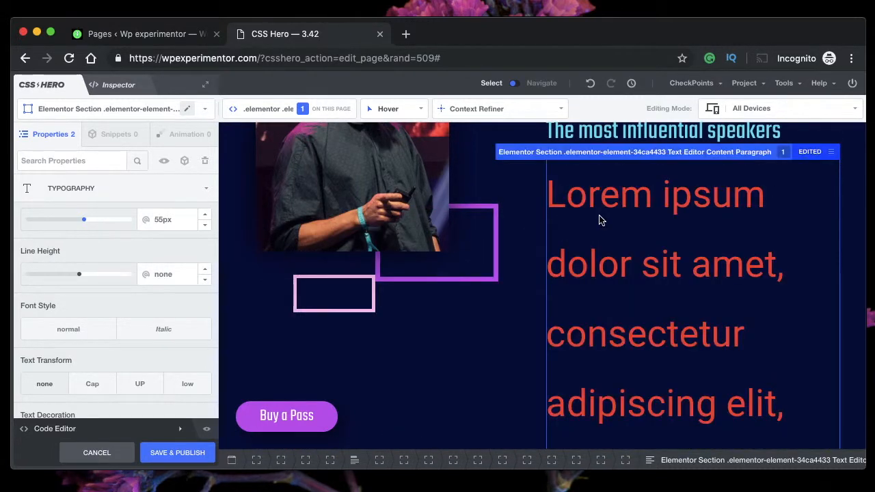
- Switch the paragraph below "The most influential speakers" to its Hover state and show only its edited properties
left_click(205, 160)
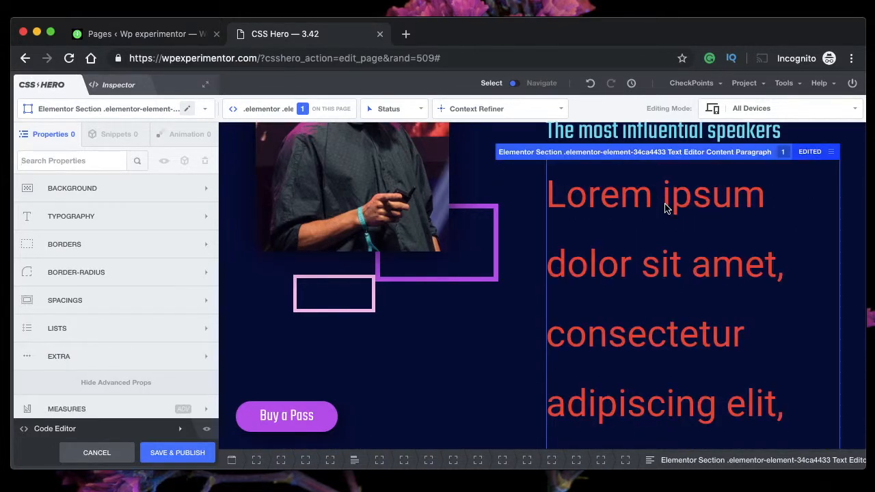
left_click(395, 112)
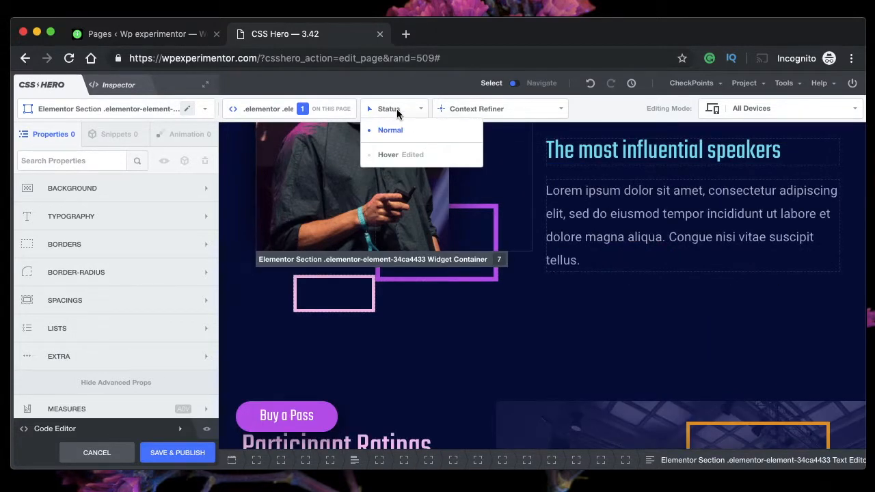
left_click(396, 156)
left_click(391, 111)
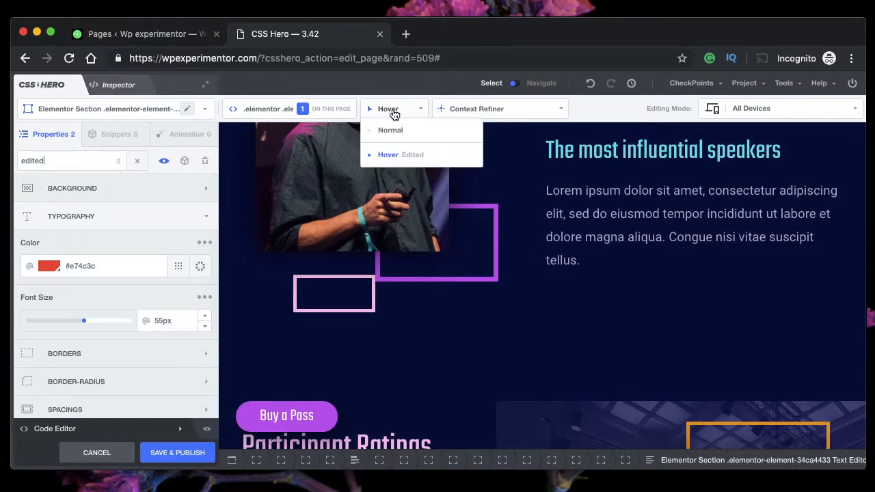
left_click(388, 156)
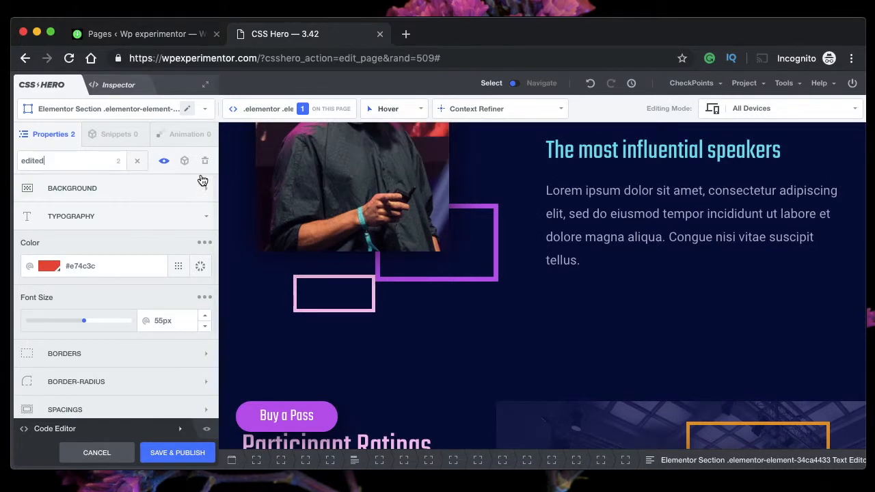
- Reset all Hover properties of the speakers paragraph to default and return it to the Normal state
left_click(204, 160)
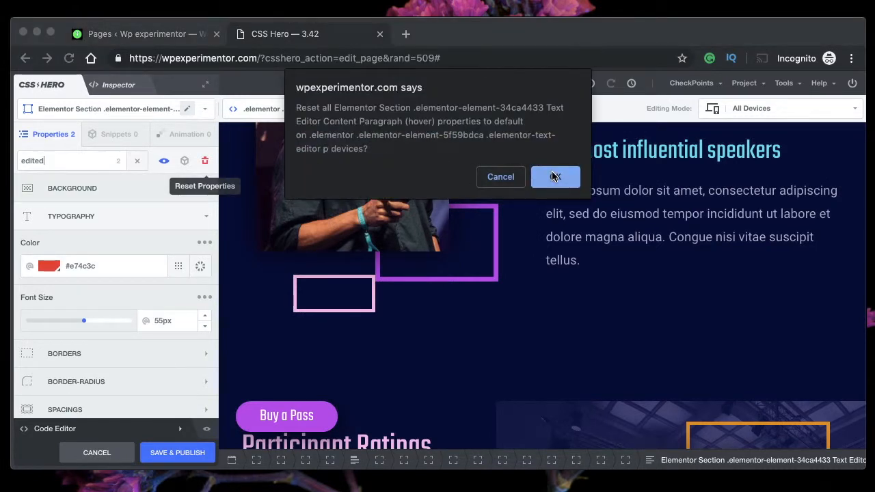
left_click(555, 176)
left_click(400, 109)
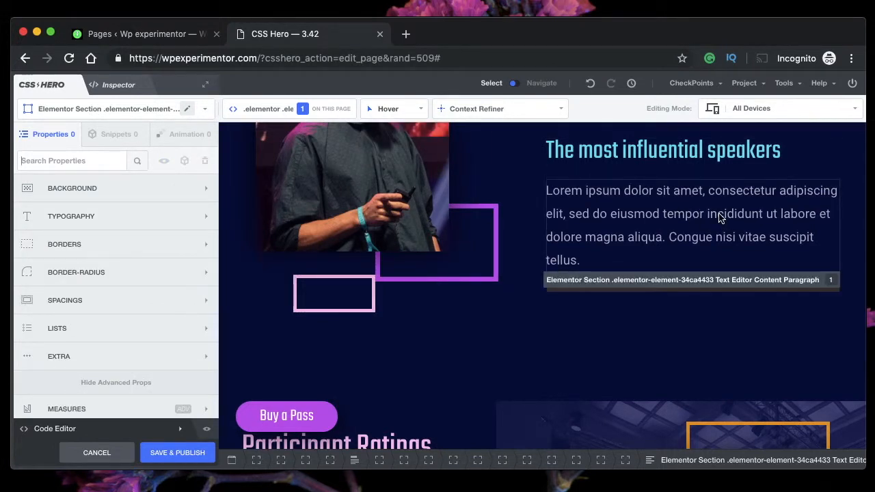
left_click(391, 111)
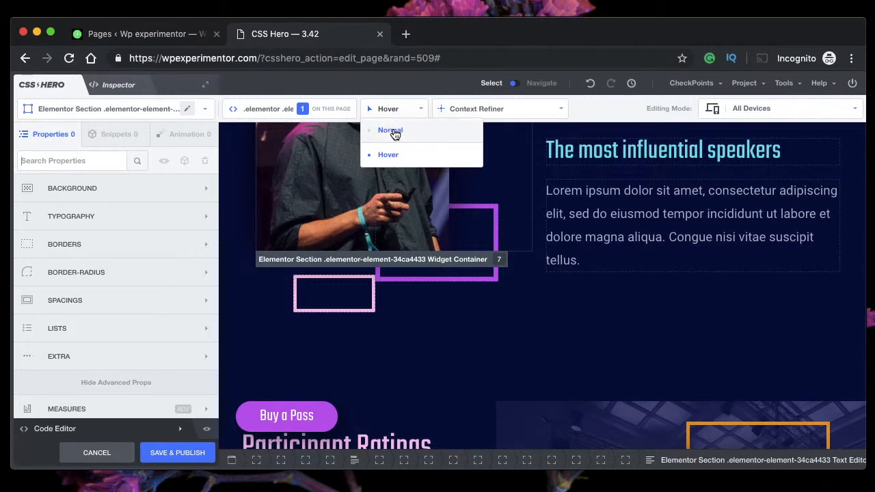
left_click(394, 135)
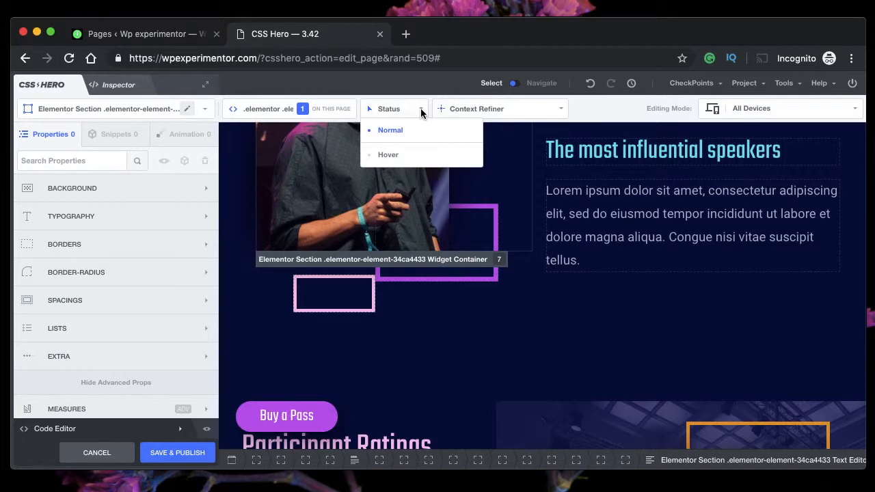
- Select the speaker photo beside "The most influential speakers" and switch its state to Hover
scroll(423, 328, "down", 3)
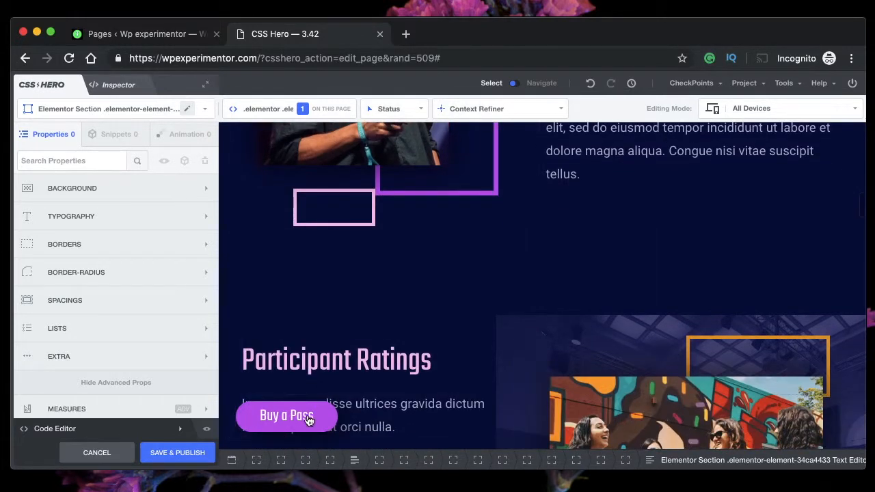
scroll(526, 216, "up", 1)
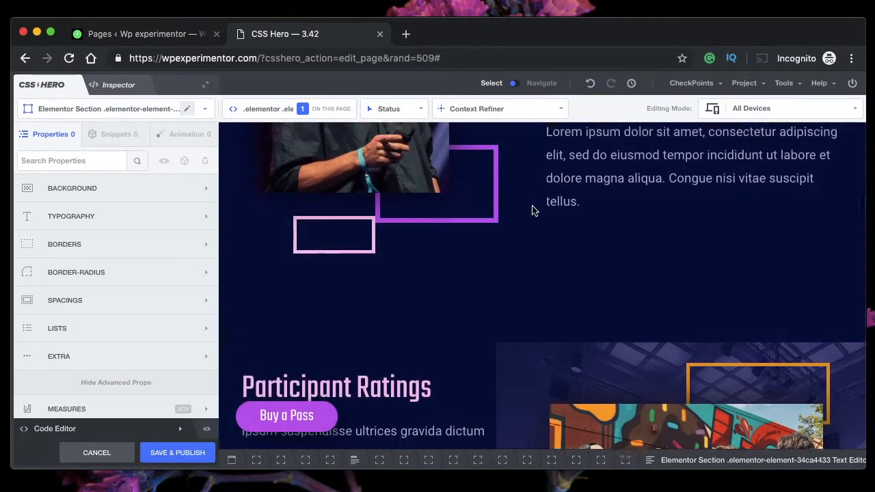
scroll(533, 210, "up", 7)
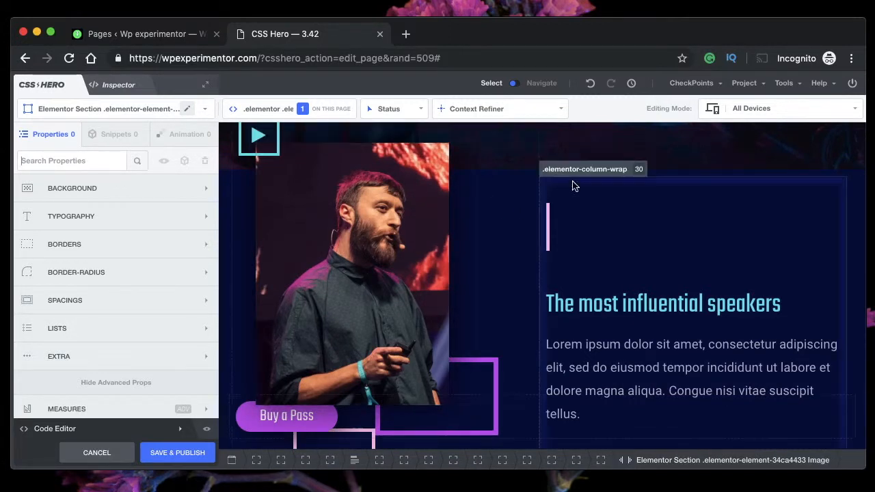
left_click(396, 110)
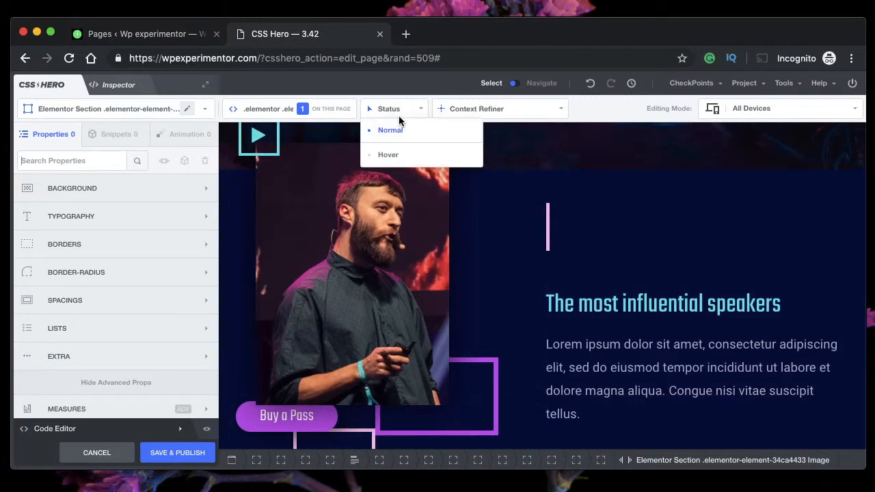
left_click(388, 155)
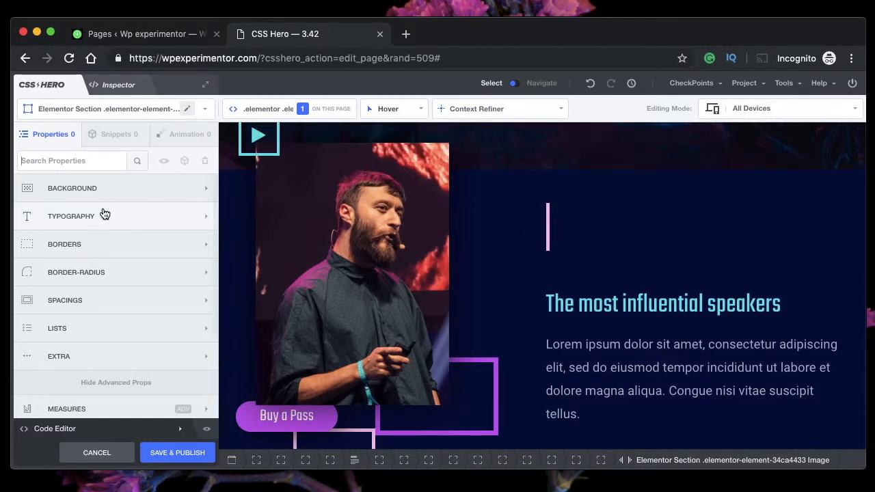
- Try a 75px Hover border radius on the speaker photo and reset that property
left_click(108, 272)
scroll(108, 272, "down", 1)
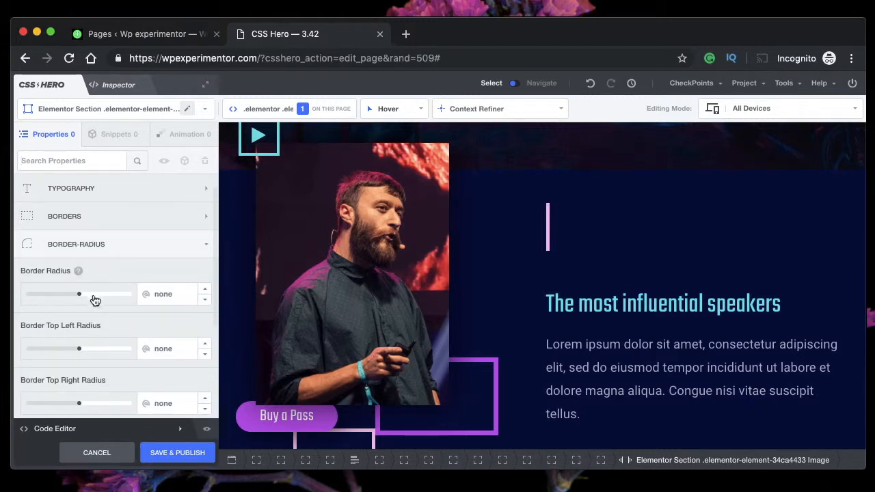
left_click(88, 296)
left_click_drag(89, 297, 94, 299)
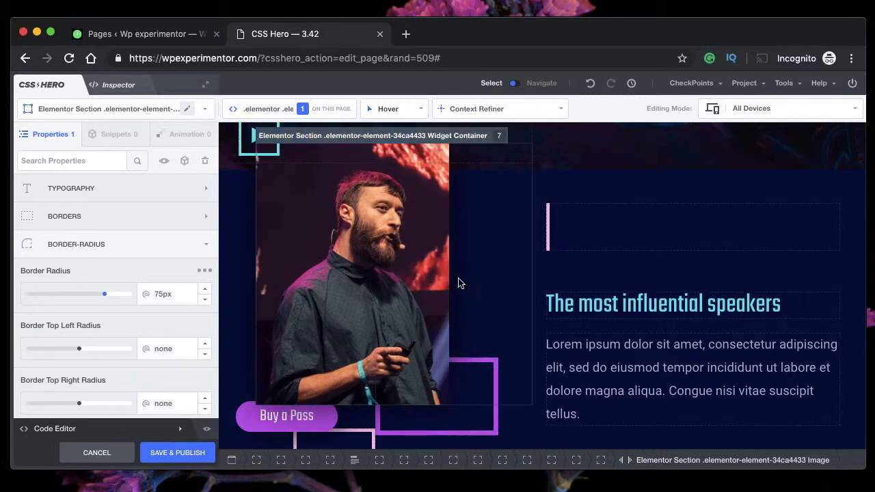
left_click(203, 271)
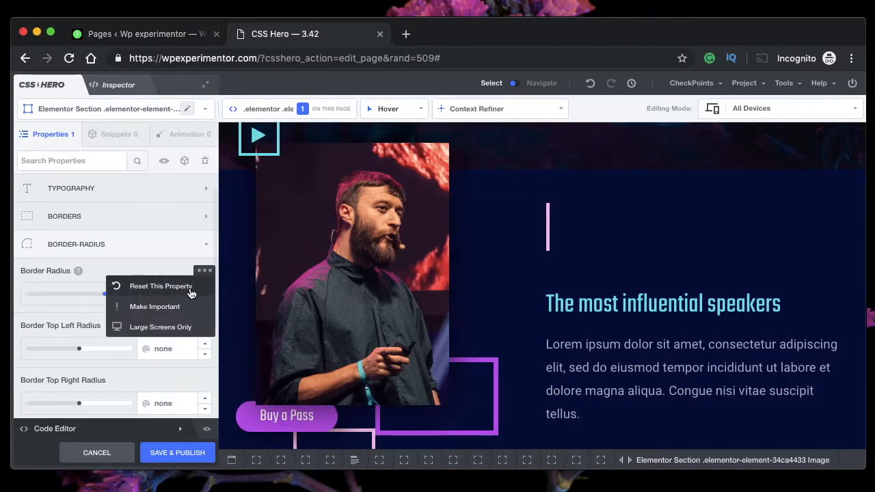
left_click(191, 287)
- Add a blue outside box shadow, offset up and to the left, to the speaker photo's Hover state
scroll(96, 299, "down", 5)
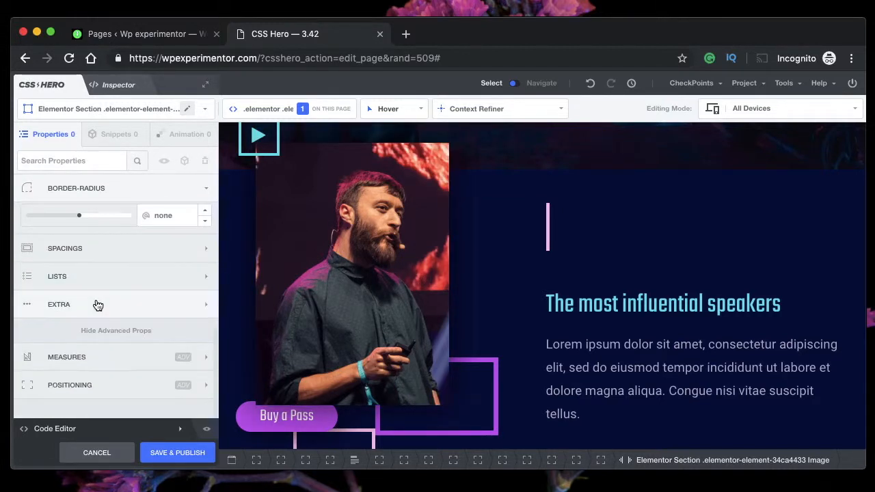
left_click(96, 305)
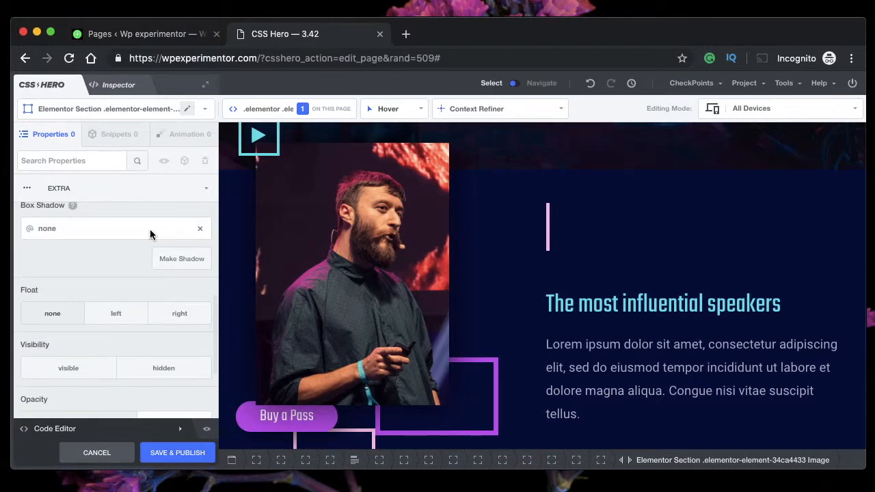
left_click(158, 261)
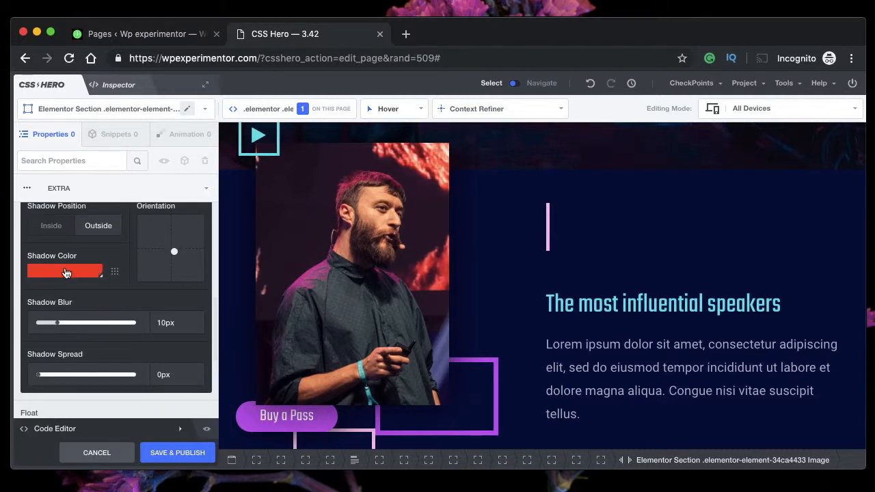
left_click(67, 272)
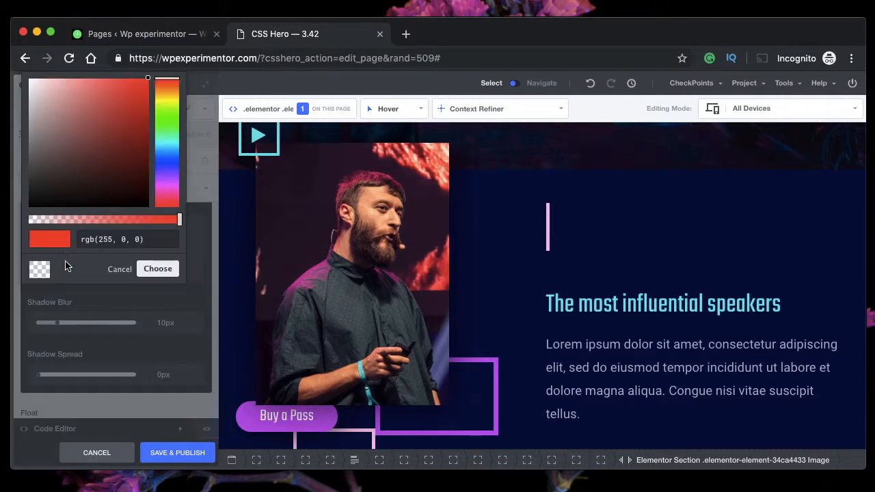
left_click(171, 167)
left_click(158, 267)
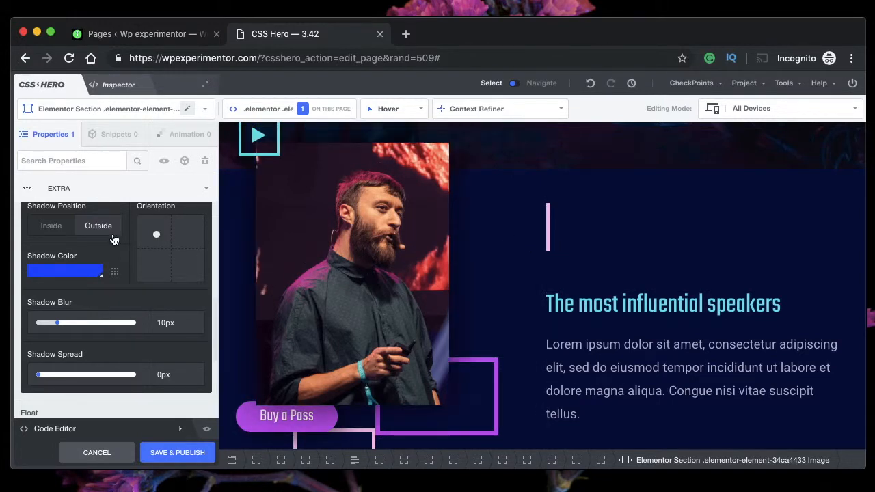
- Reset all Hover properties of the speaker photo to default and return it to the Normal state
scroll(111, 233, "up", 5)
left_click(422, 110)
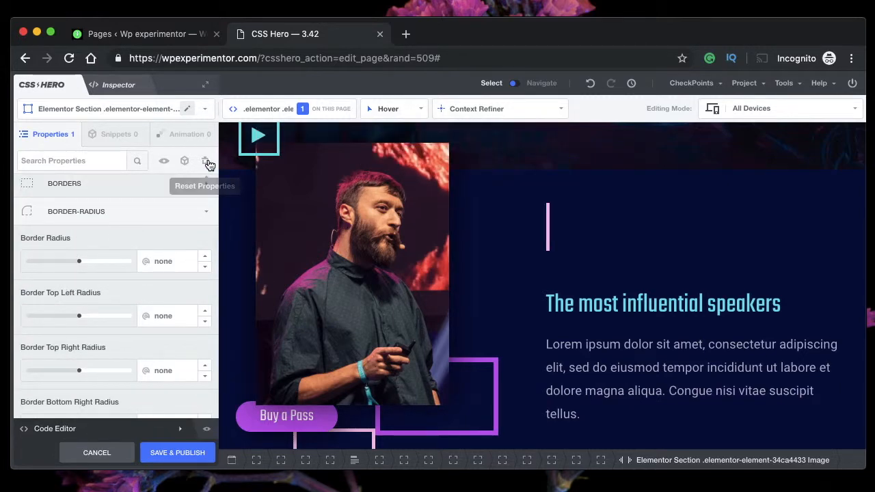
left_click(205, 161)
left_click(555, 177)
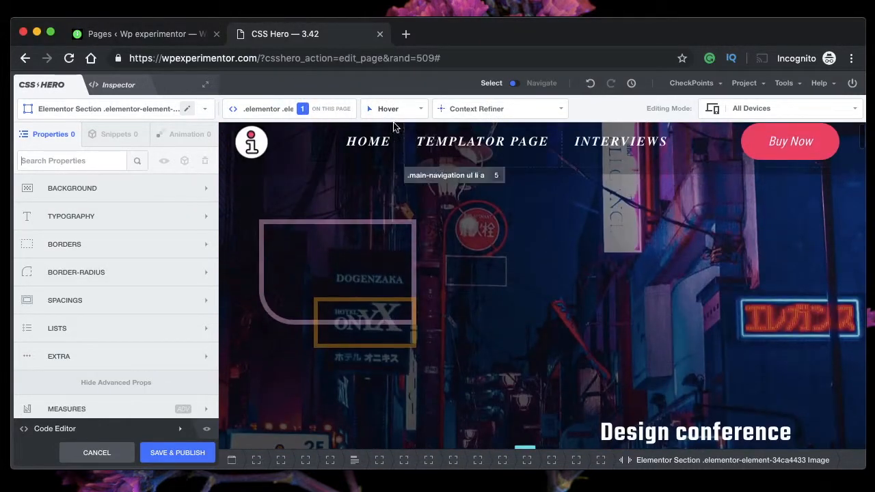
left_click(391, 109)
left_click(391, 132)
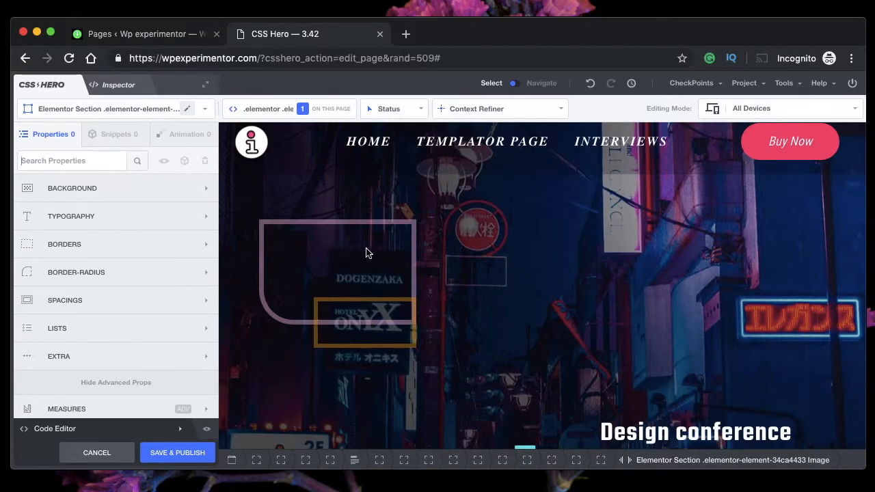
- Select the paragraph below the Tickets heading and review its state and Context Refiner options
scroll(366, 253, "down", 20)
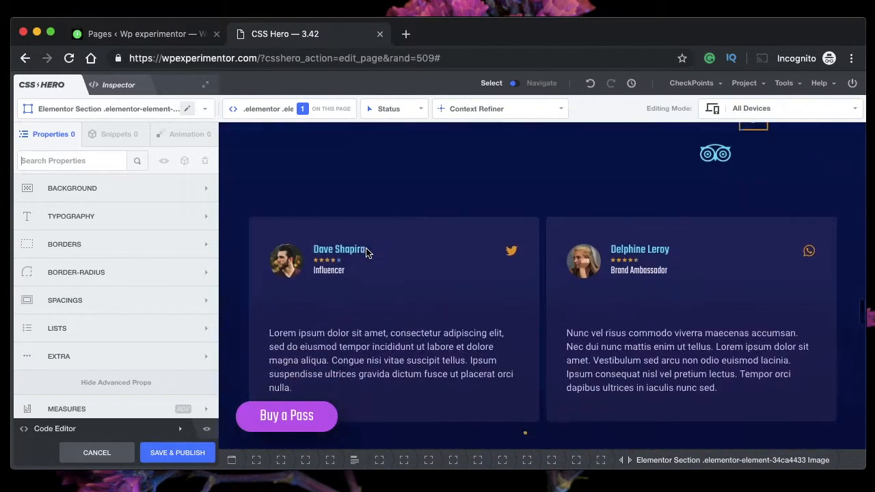
scroll(366, 253, "down", 5)
scroll(365, 250, "up", 1)
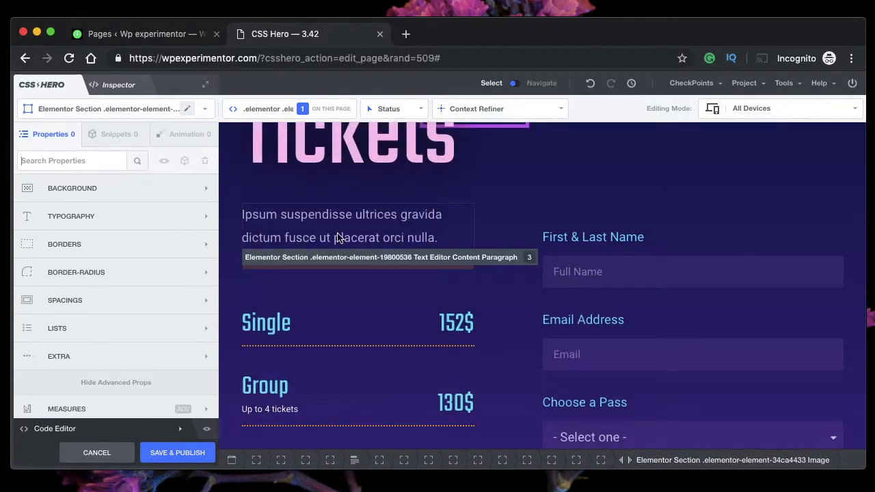
mouse_move(390, 114)
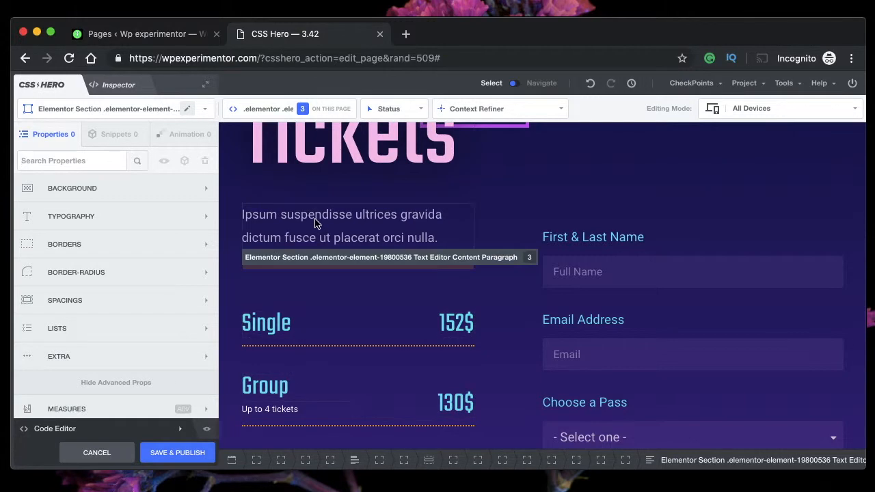
mouse_move(531, 117)
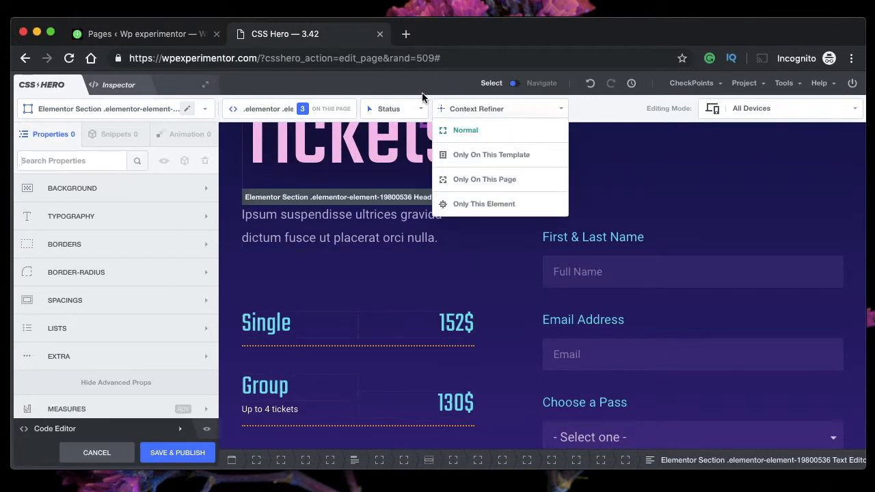
- Select a link in the footer's Extras widget, review its states including Hover, and return it to Normal
scroll(404, 219, "down", 10)
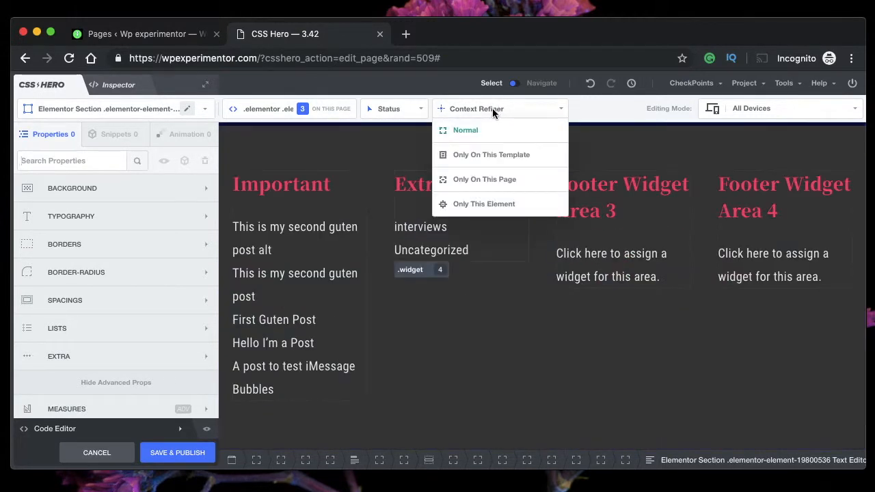
left_click(423, 233)
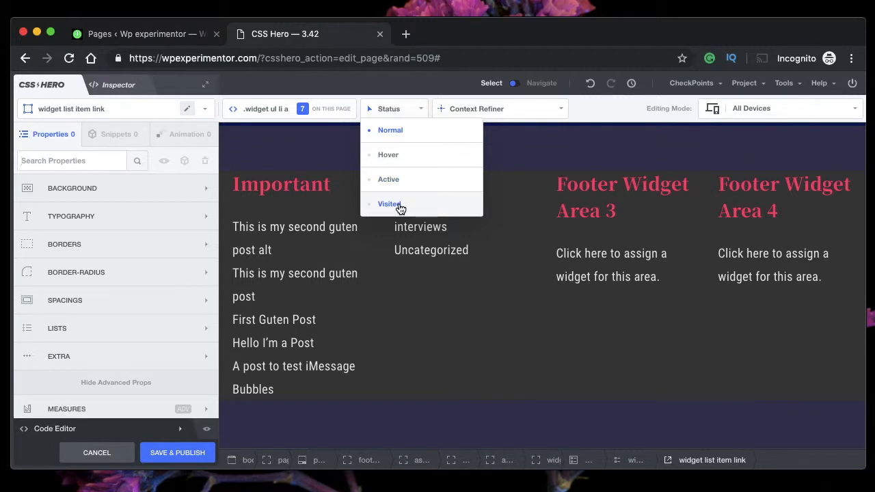
left_click(398, 159)
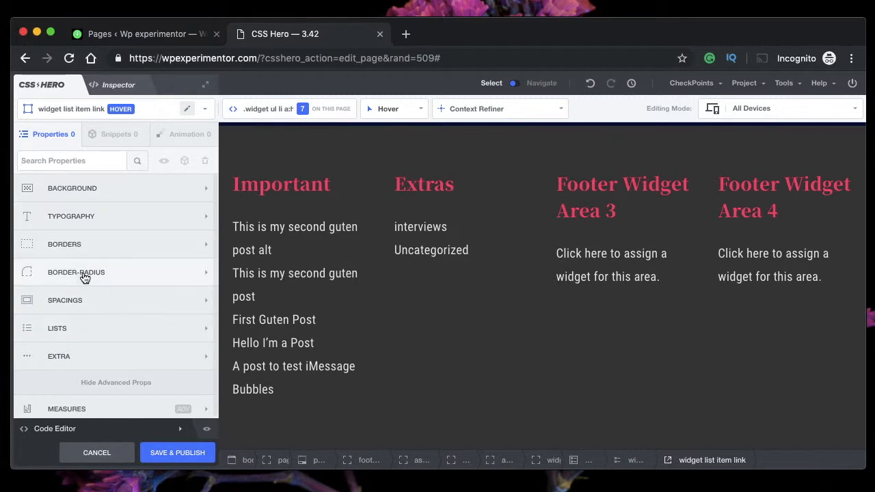
left_click(399, 110)
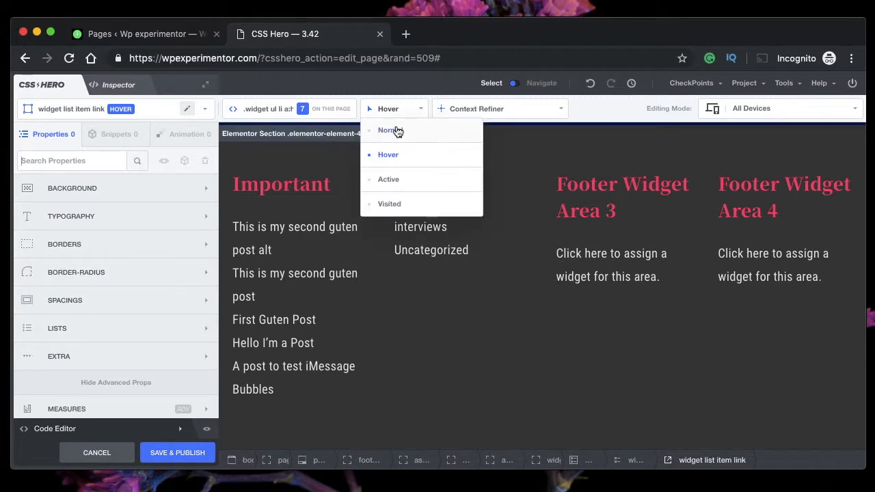
left_click(399, 131)
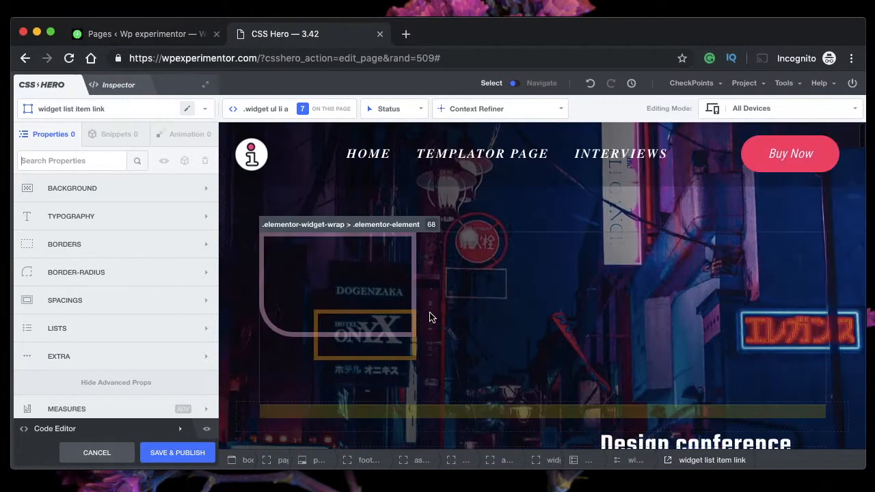
- Select the Buy Now button in the header navigation and review its available states
left_click(808, 152)
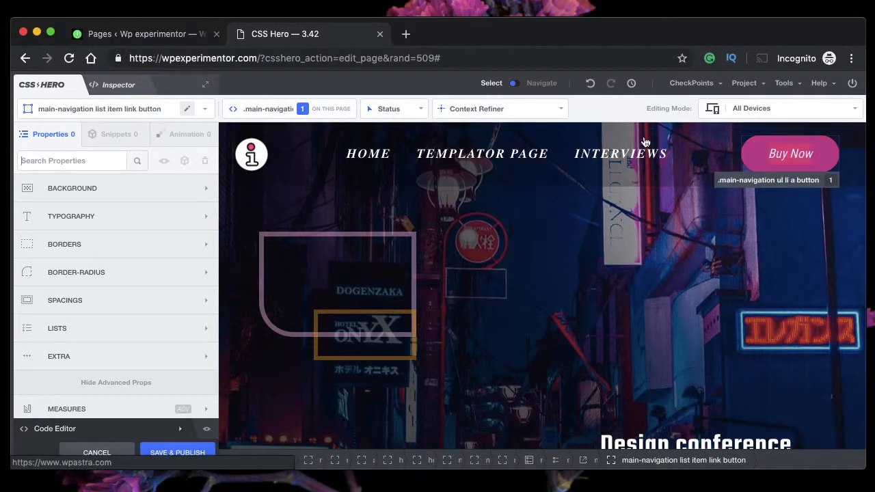
mouse_move(412, 114)
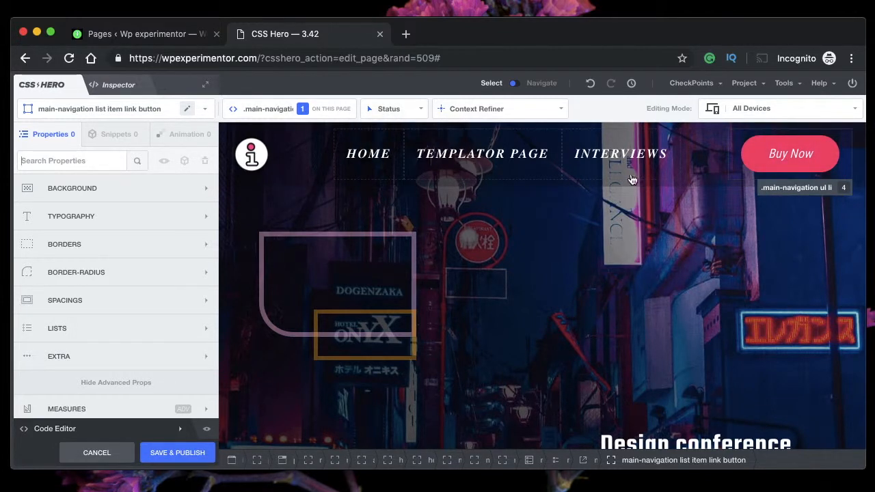
- Select the Templator Page link in the header navigation and review its available states
scroll(540, 264, "down", 1)
left_click(501, 142)
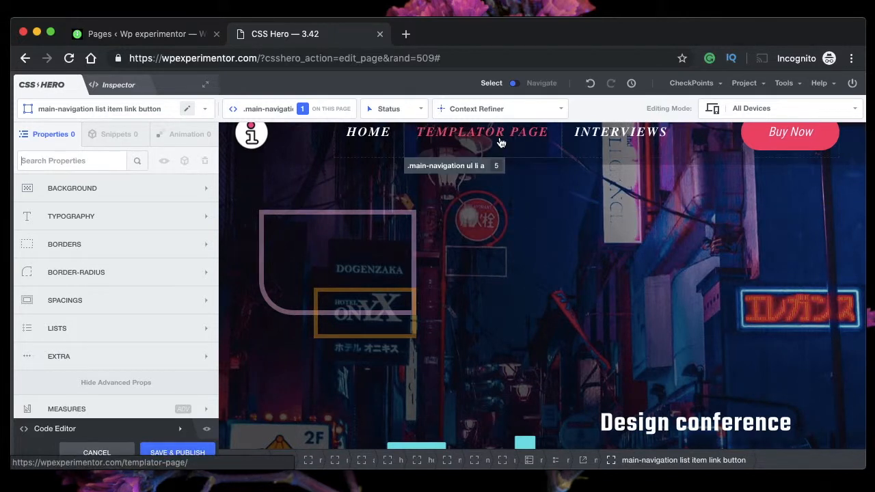
mouse_move(403, 110)
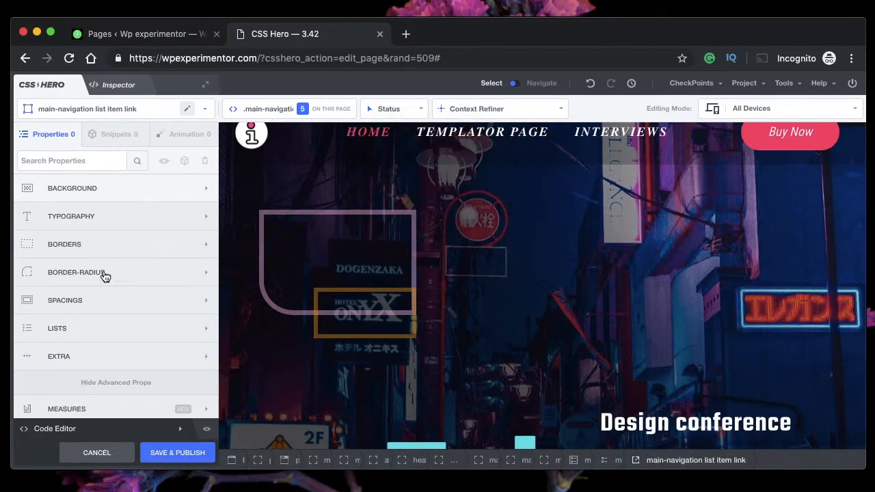
scroll(395, 236, "up", 1)
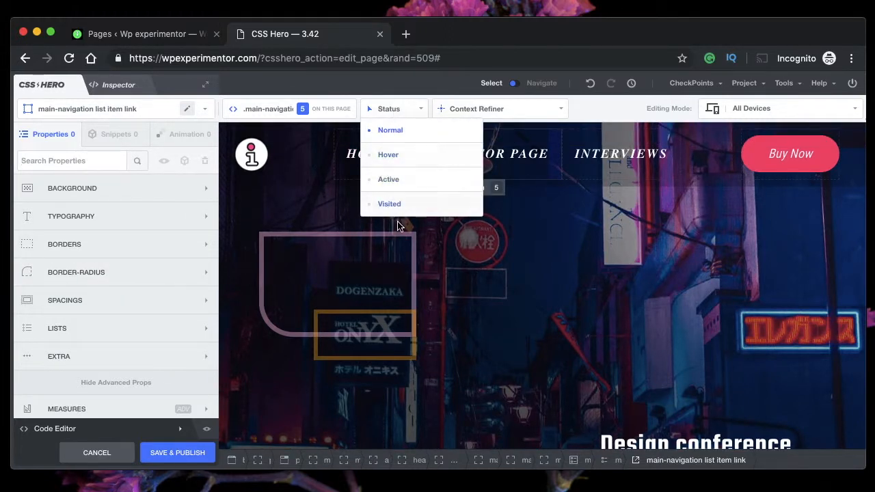
scroll(417, 210, "down", 10)
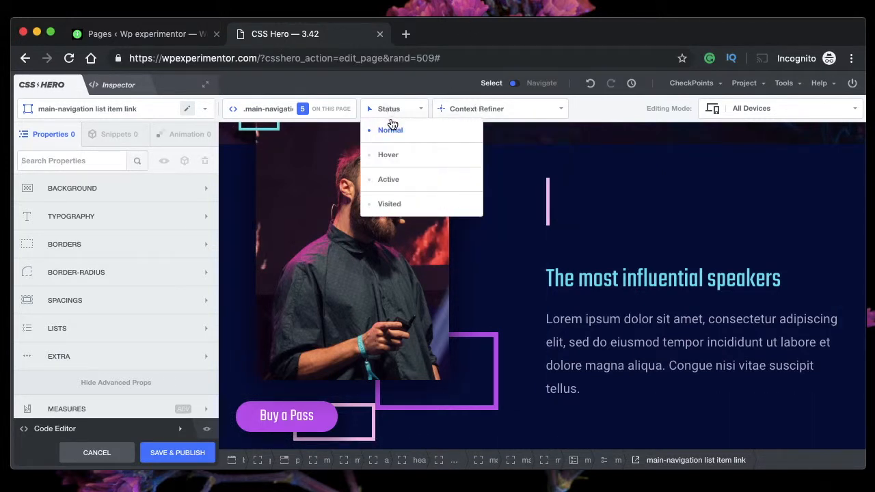
mouse_move(467, 104)
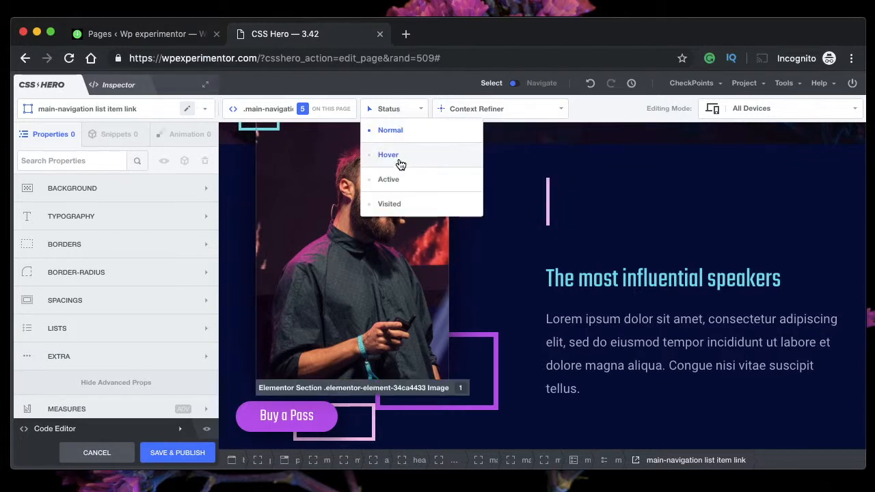
- Set the Hover text color of the "The most influential speakers" heading to #1abc9c with the context limited to Only This Element
left_click(670, 284)
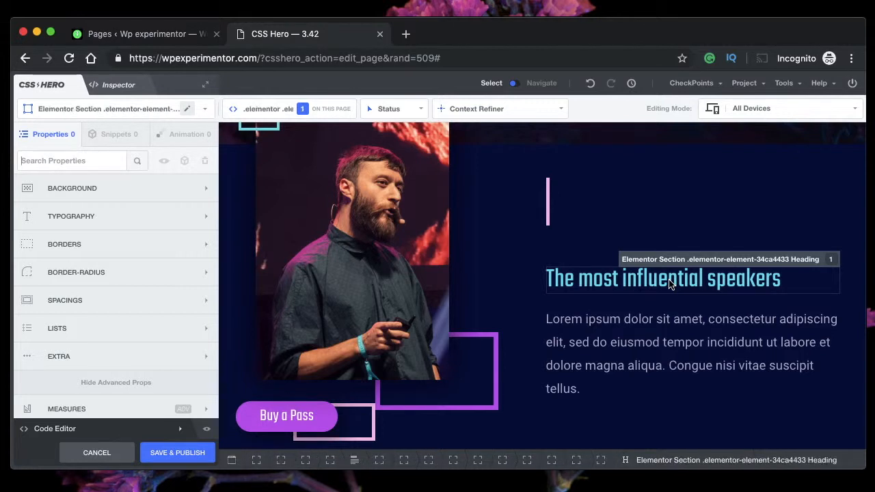
left_click(501, 111)
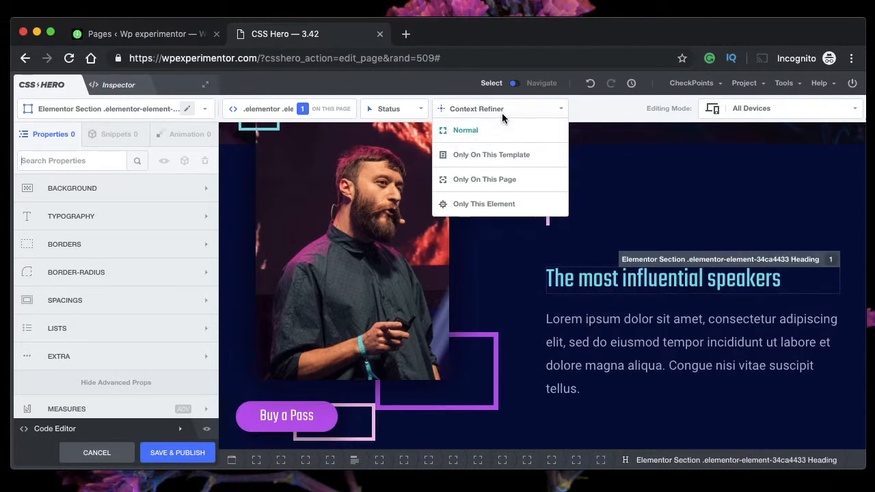
left_click(489, 203)
left_click(391, 109)
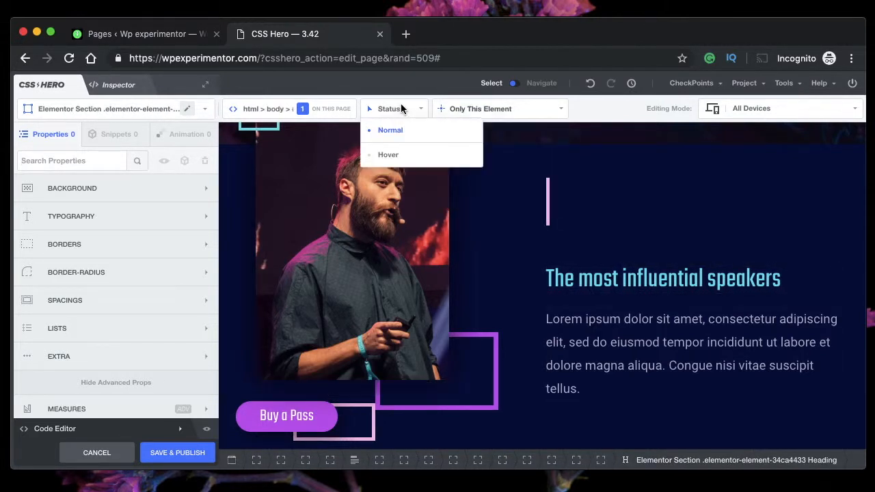
left_click(403, 157)
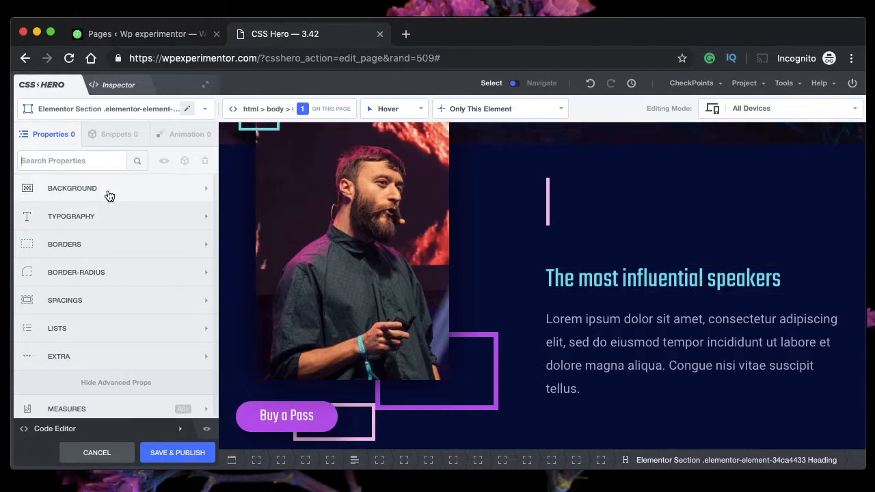
left_click(109, 218)
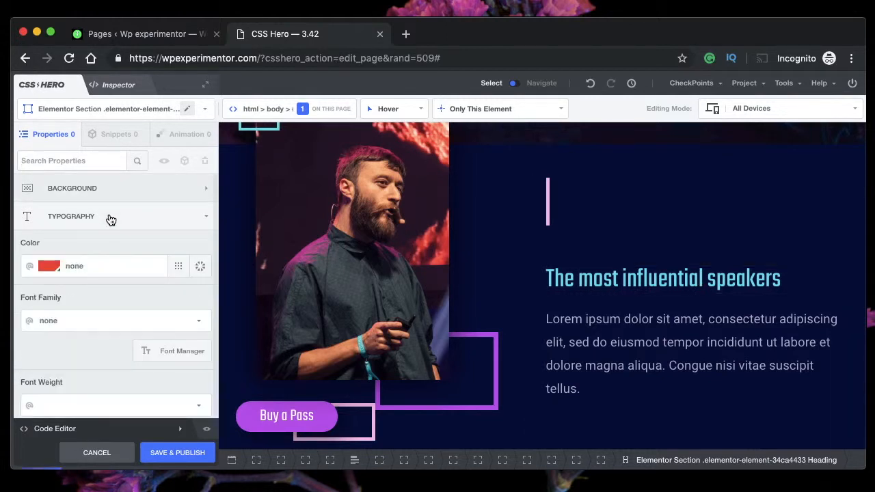
left_click(178, 267)
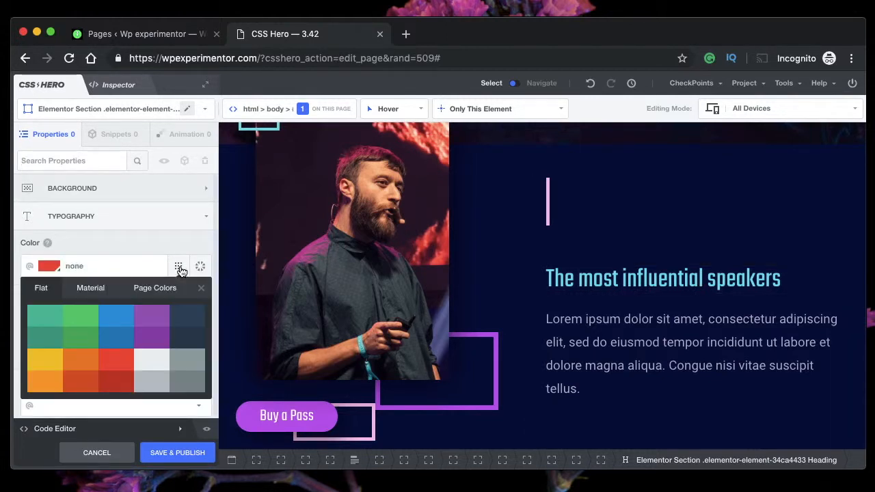
left_click(43, 316)
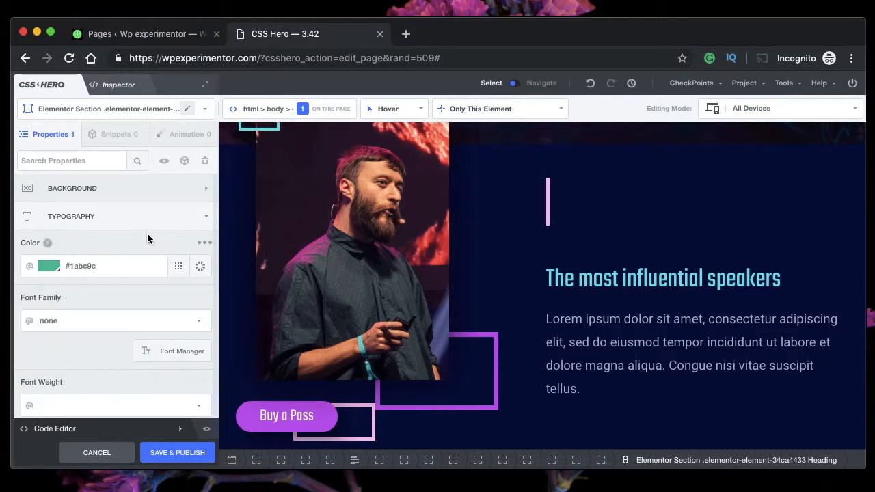
left_click(204, 242)
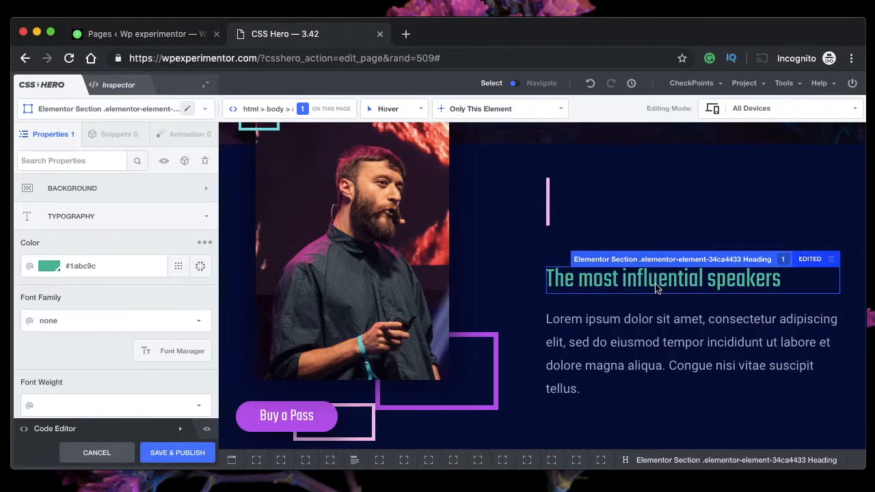
- Inspect the heading and button in the Sponsors section to check whether the single-element hover style affects them
scroll(516, 339, "down", 1)
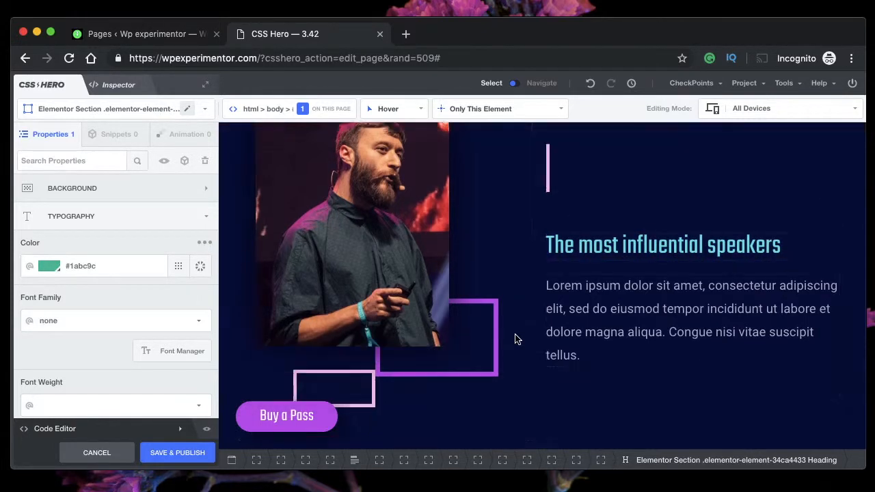
scroll(516, 339, "down", 15)
scroll(516, 339, "up", 2)
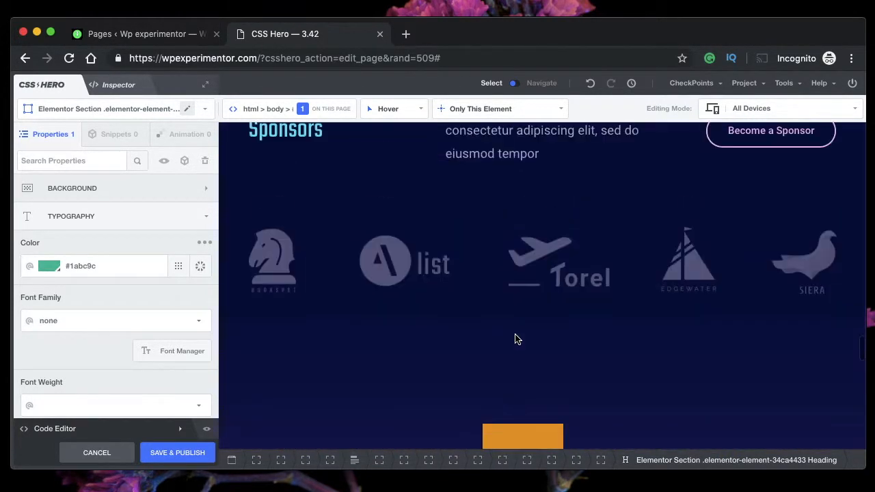
scroll(506, 333, "up", 3)
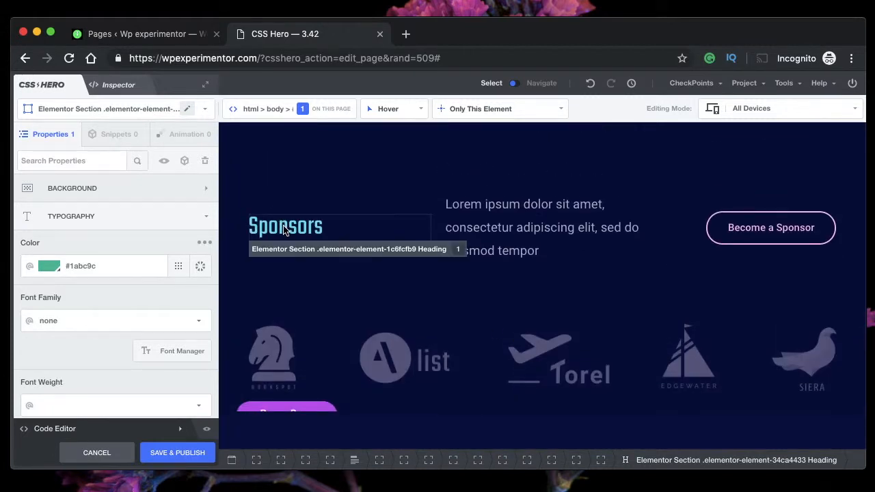
left_click(735, 228)
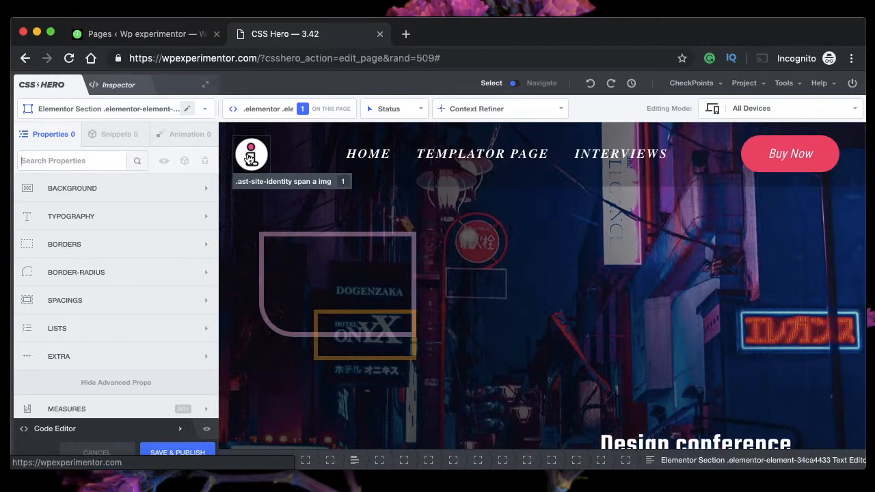
- Select the site logo in the header and review its Context Refiner options
left_click(250, 158)
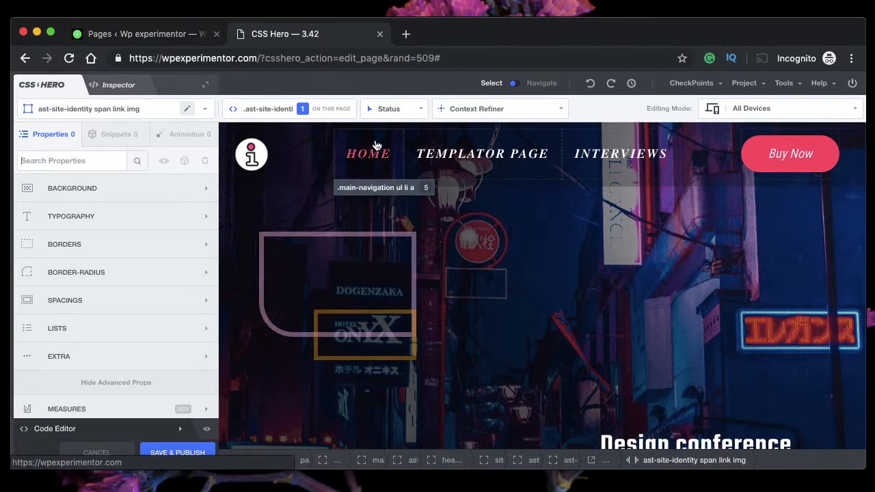
left_click(472, 108)
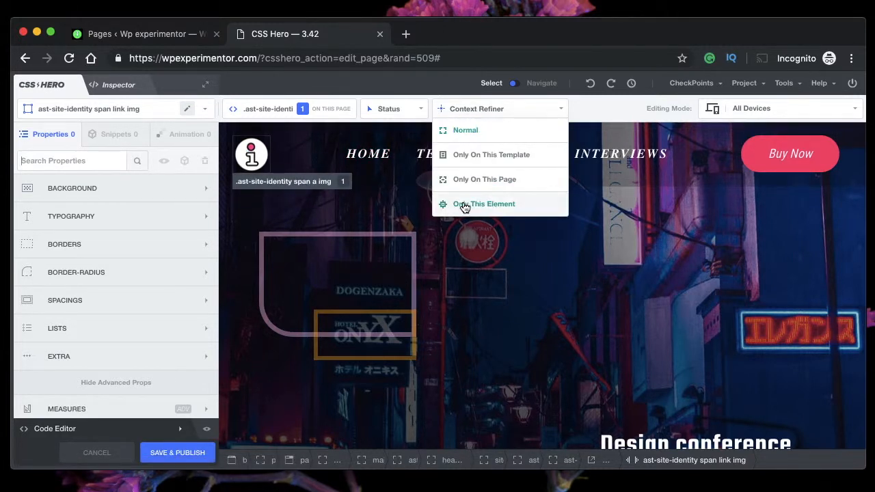
mouse_move(494, 116)
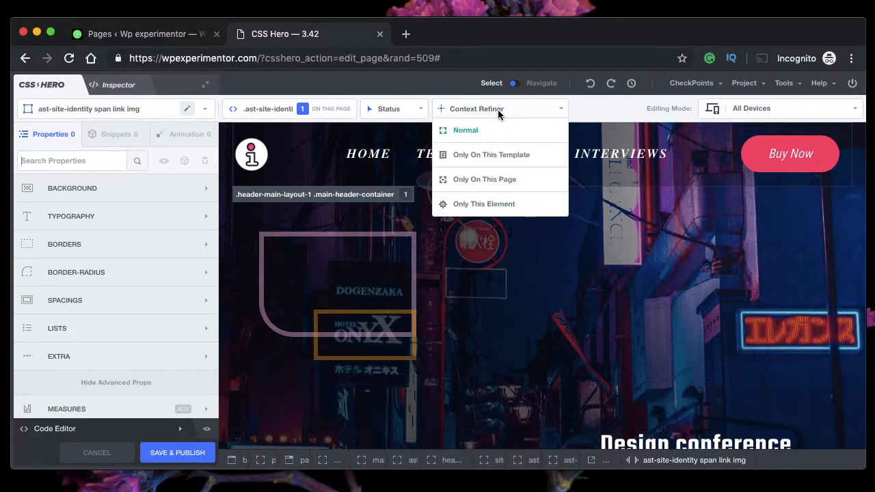
left_click(490, 181)
- Limit the paragraph below "The most influential speakers" to Only On This Page, and return its context to Normal
scroll(612, 236, "down", 15)
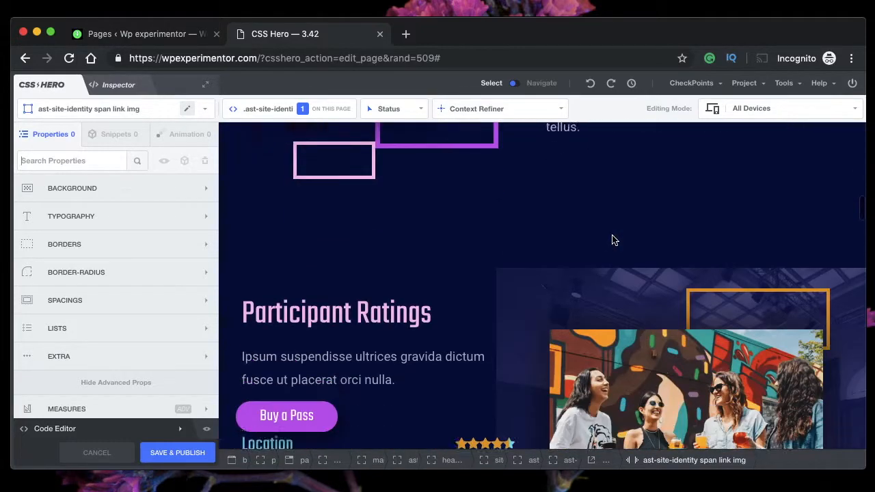
scroll(611, 239, "up", 3)
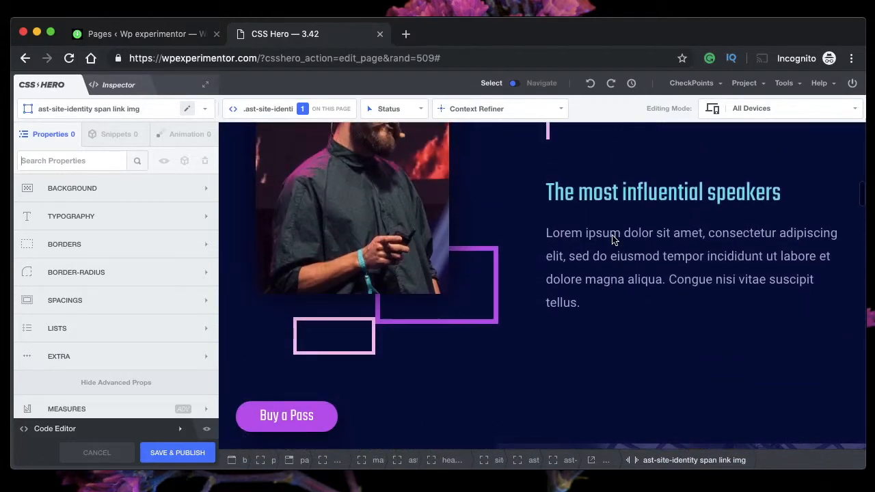
left_click(660, 256)
left_click(479, 111)
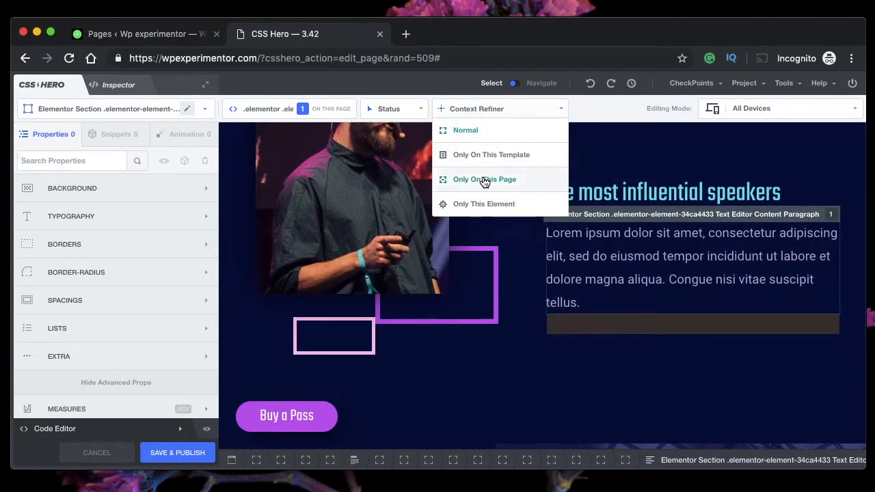
left_click(484, 181)
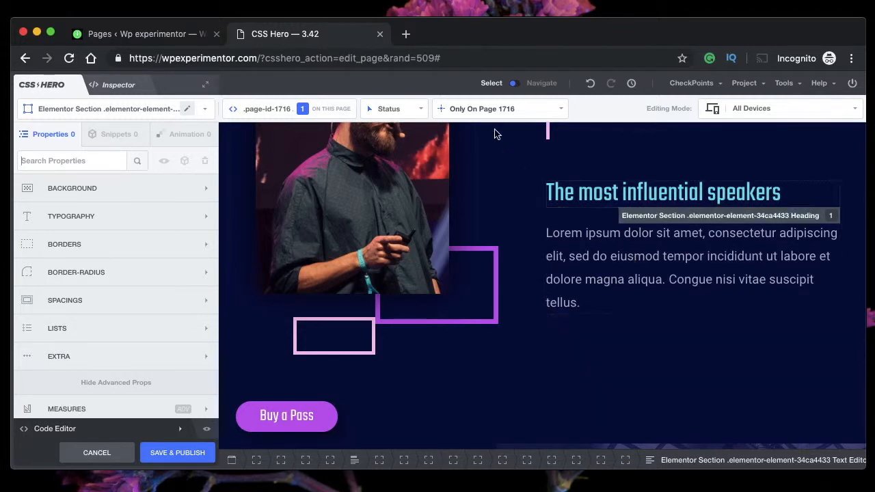
left_click(489, 109)
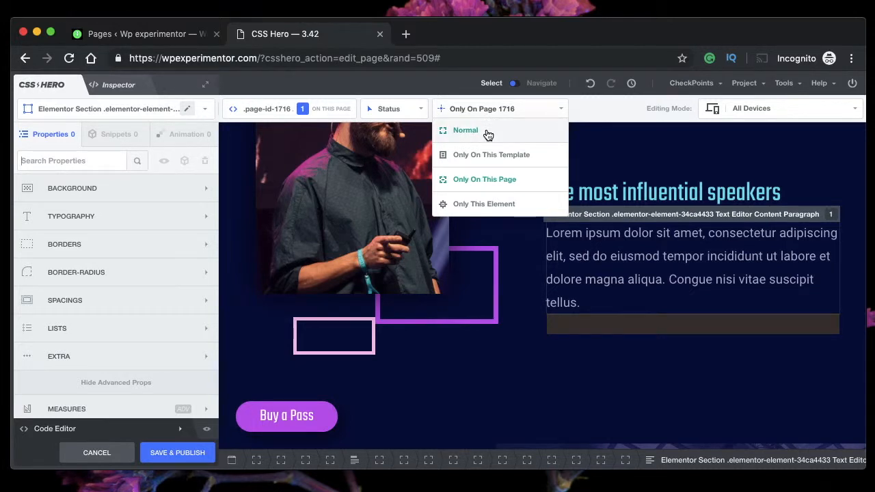
left_click(486, 131)
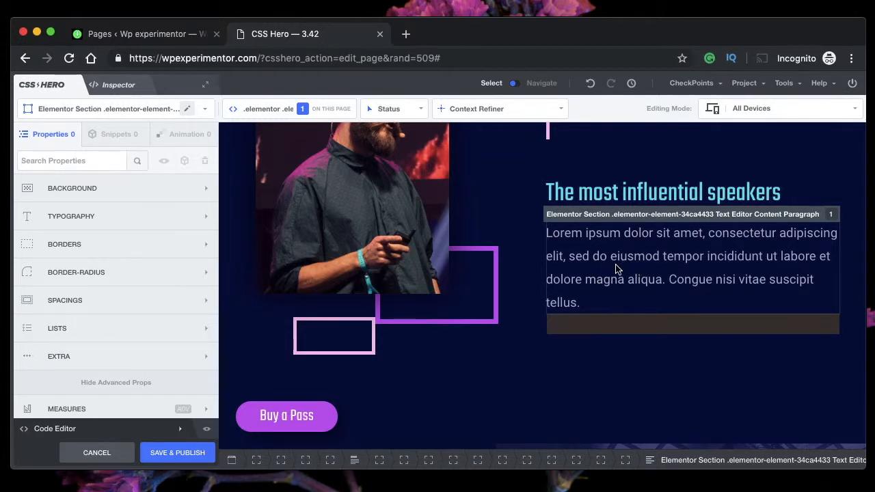
- Examine the Context Refiner's template, page and element scope options for the selected paragraph
mouse_move(484, 114)
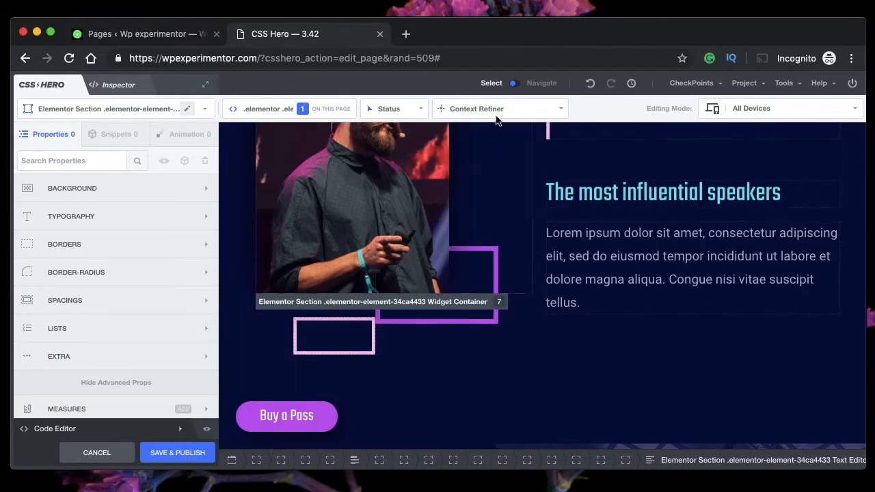
scroll(424, 171, "up", 10)
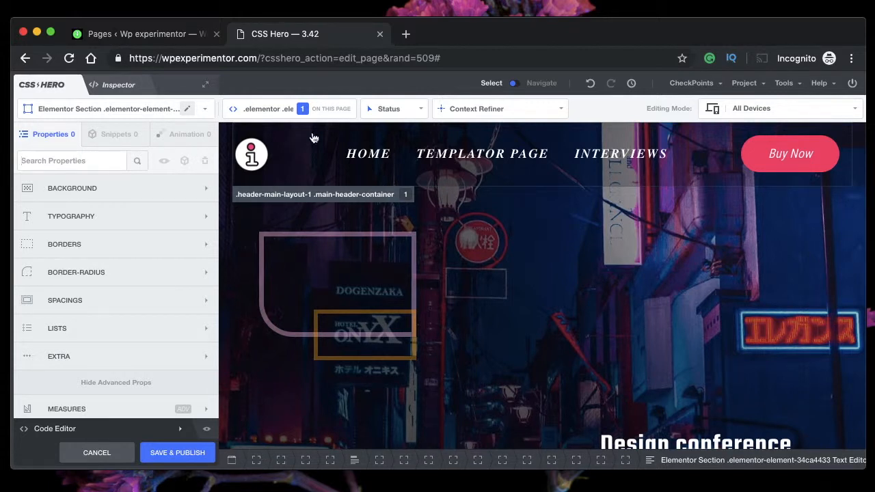
left_click(533, 109)
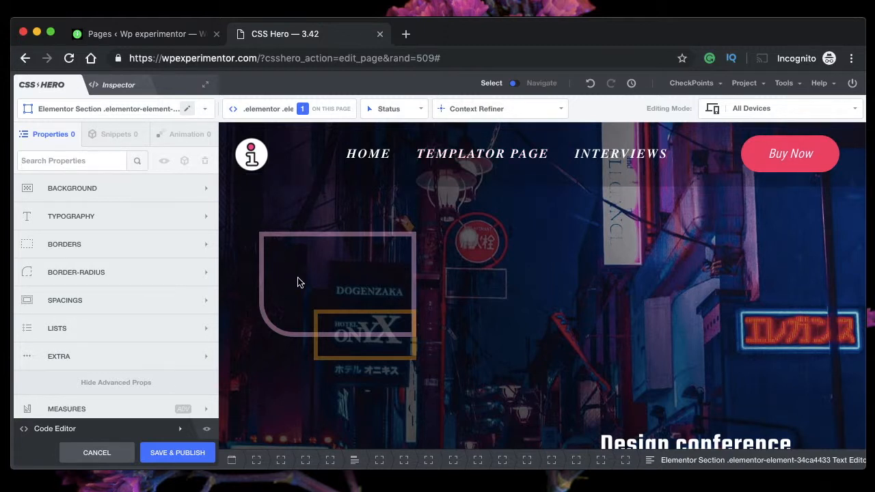
left_click(494, 109)
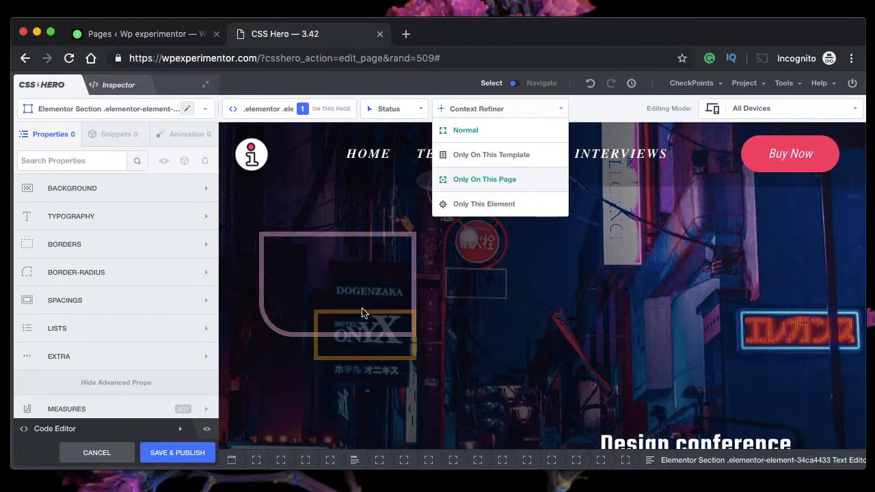
mouse_move(512, 110)
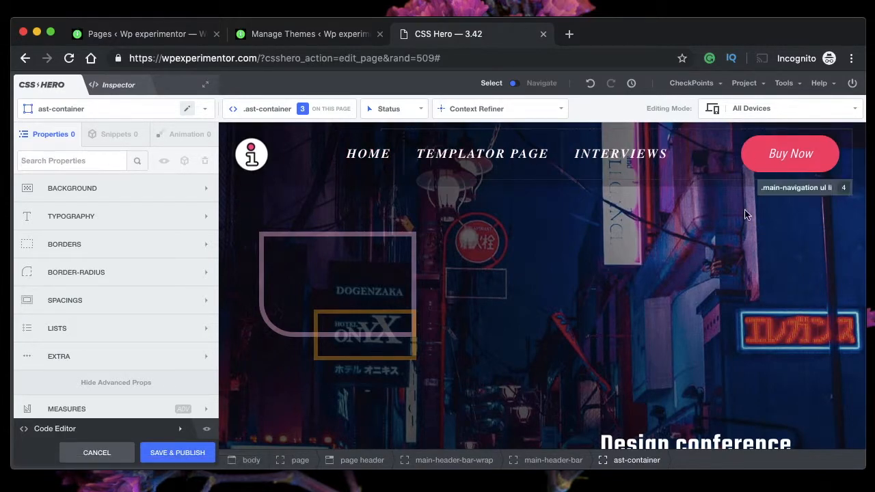
scroll(674, 297, "down", 15)
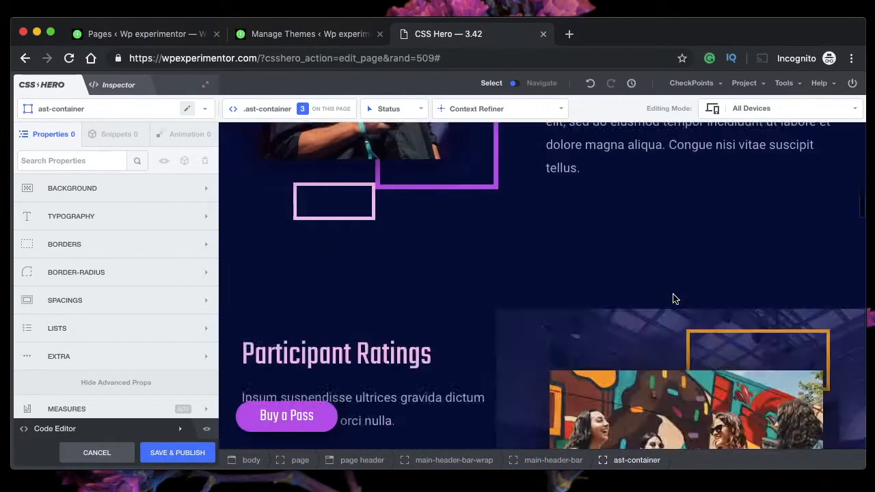
scroll(674, 298, "up", 15)
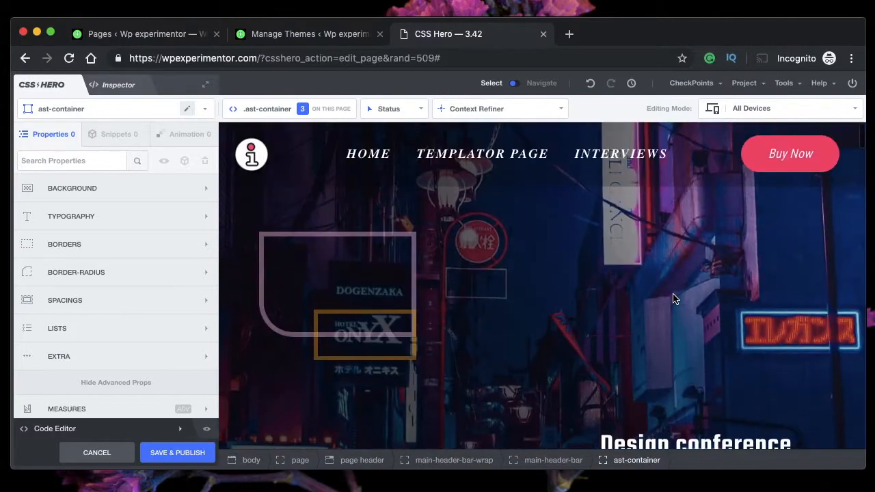
scroll(674, 298, "down", 20)
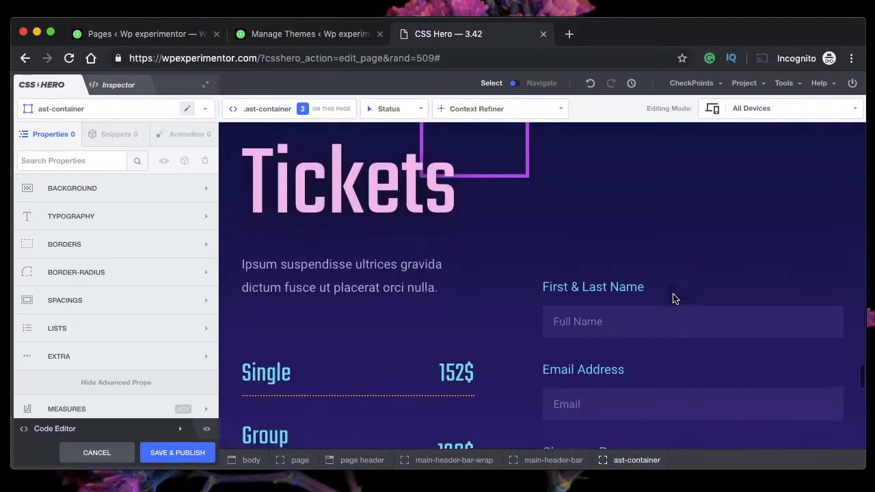
scroll(674, 298, "up", 20)
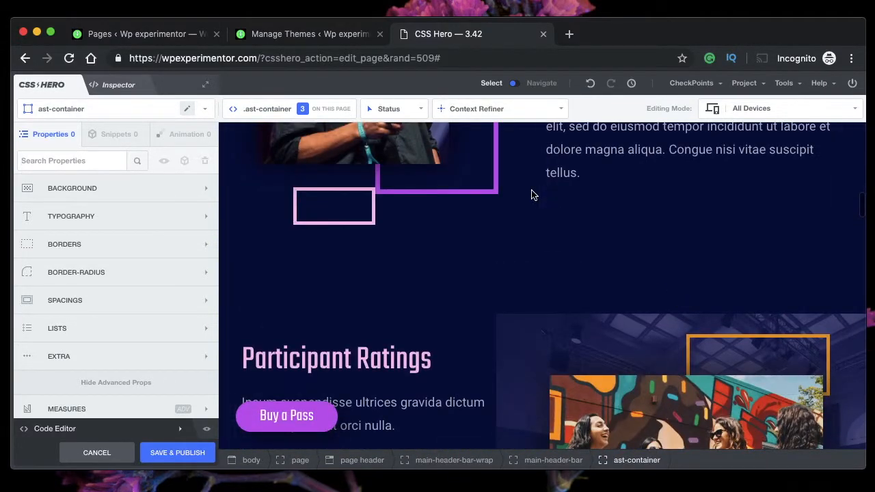
- Set the "Participant Ratings" heading's text color to the flat red #e74c3c
scroll(479, 301, "up", 3)
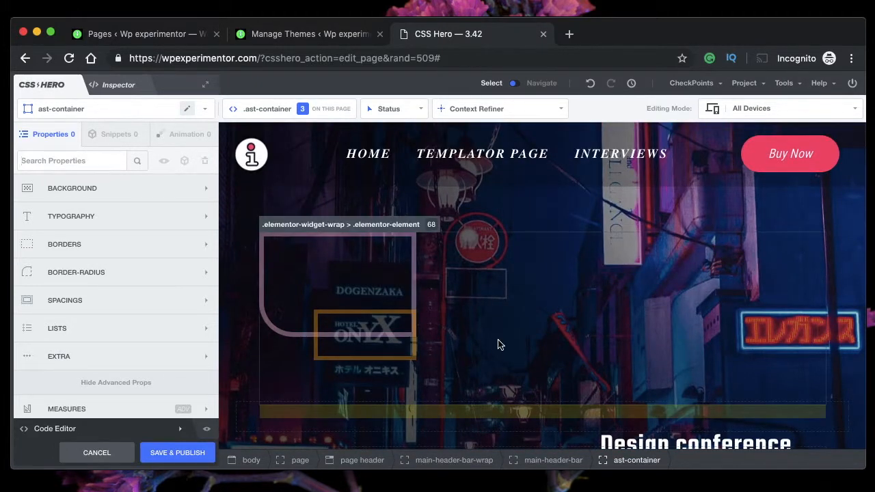
scroll(546, 328, "down", 8)
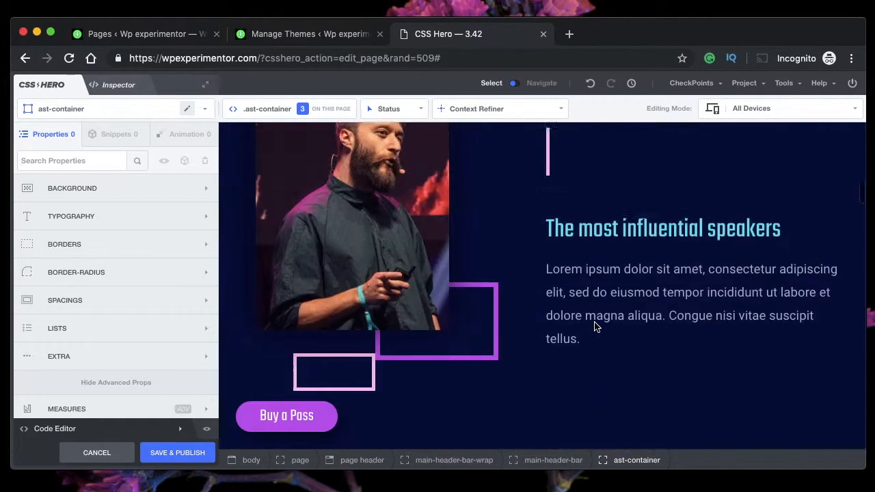
scroll(594, 326, "up", 5)
scroll(512, 241, "down", 10)
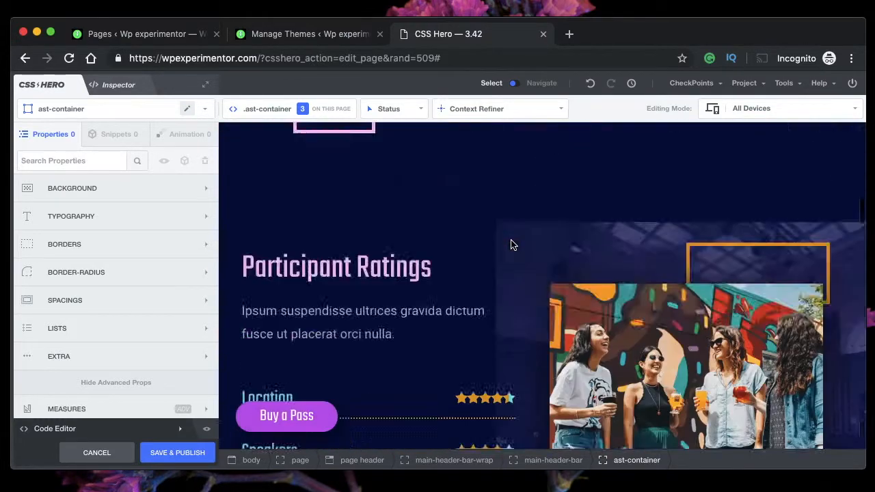
scroll(512, 244, "up", 3)
scroll(512, 244, "up", 2)
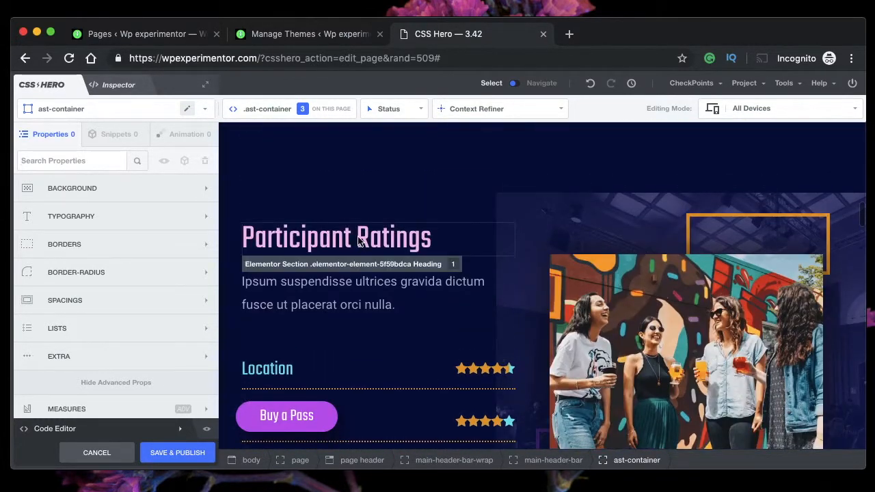
left_click(335, 237)
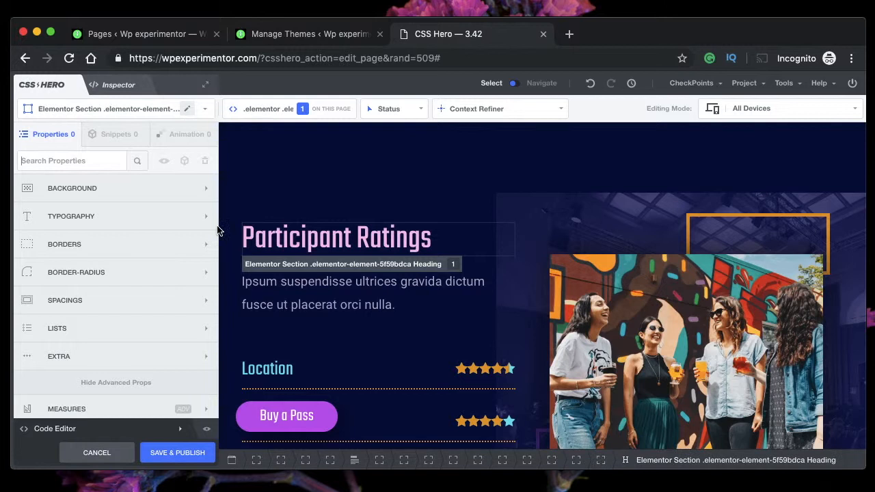
left_click(137, 217)
left_click(177, 267)
left_click(122, 355)
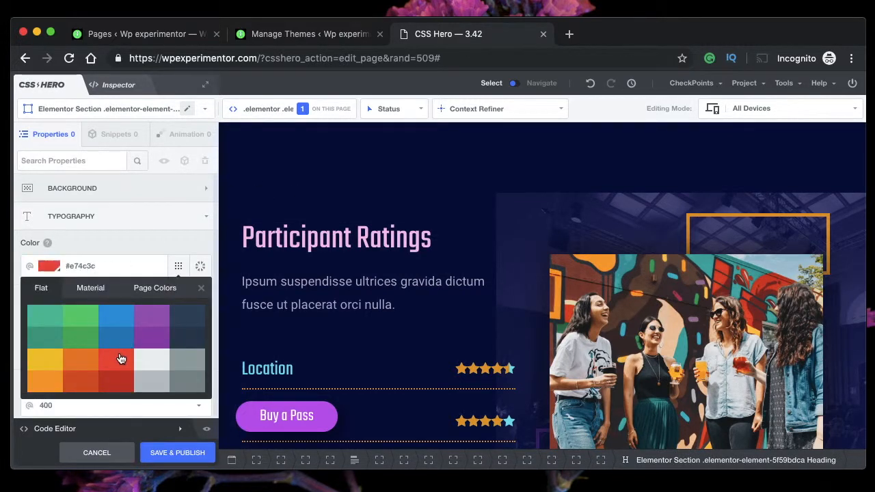
left_click(201, 293)
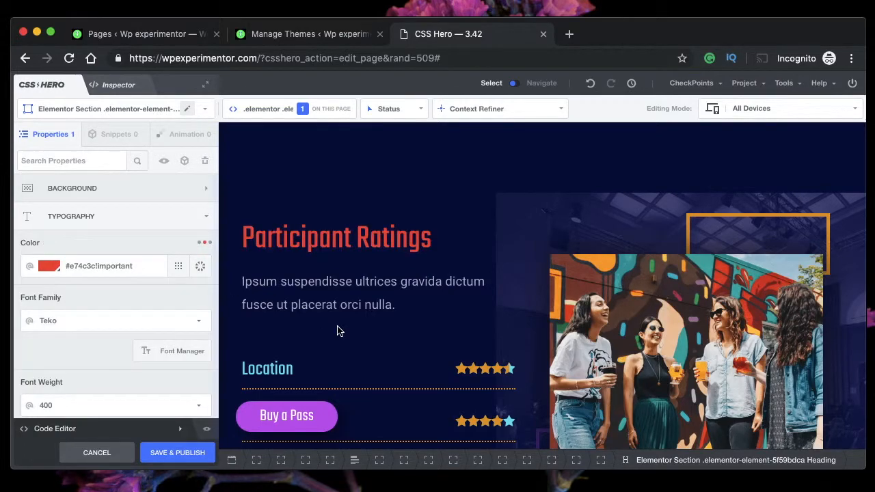
- Set the text color of the "Tickets" section headings to the flat red #e74c3c
scroll(338, 328, "down", 10)
scroll(338, 330, "down", 5)
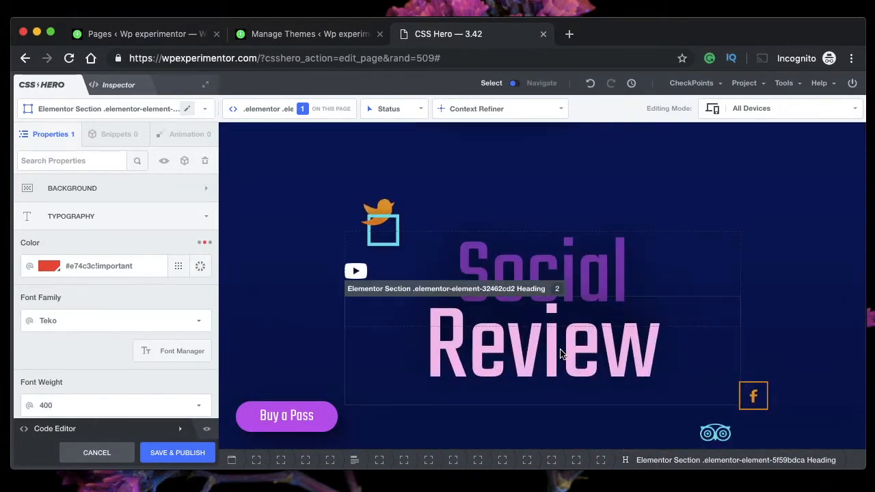
left_click(574, 369)
scroll(572, 366, "up", 10)
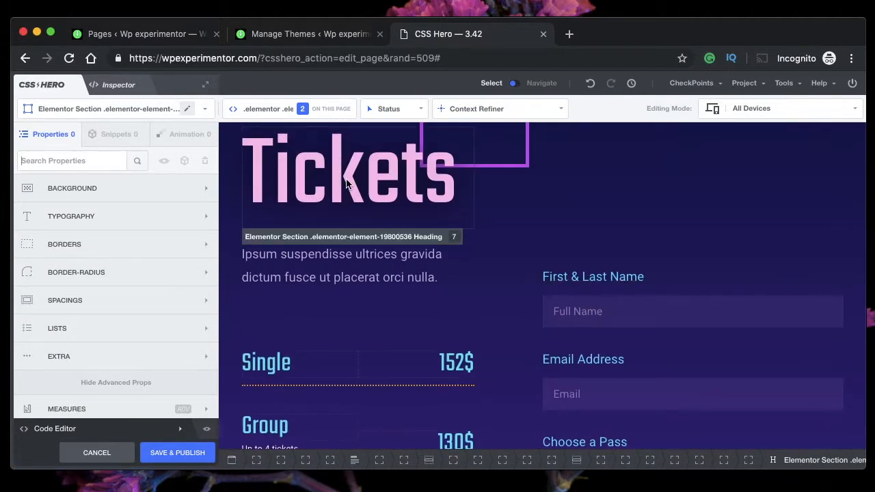
left_click(112, 219)
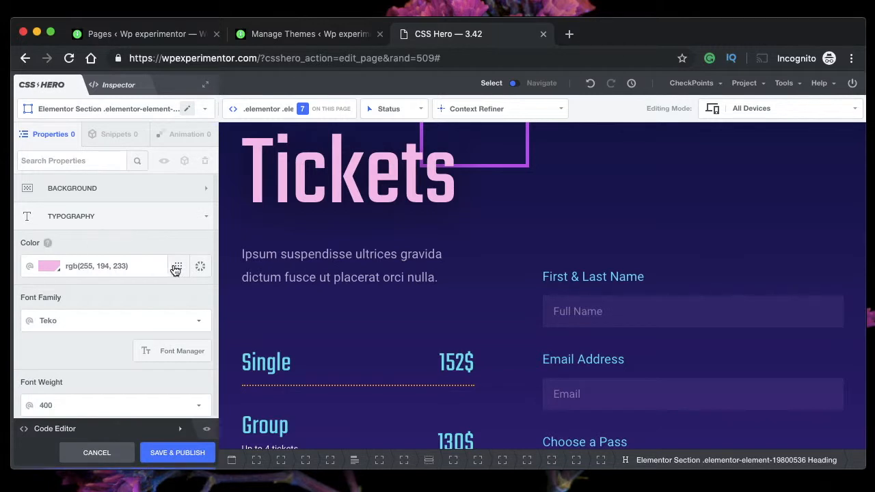
left_click(176, 270)
left_click(107, 363)
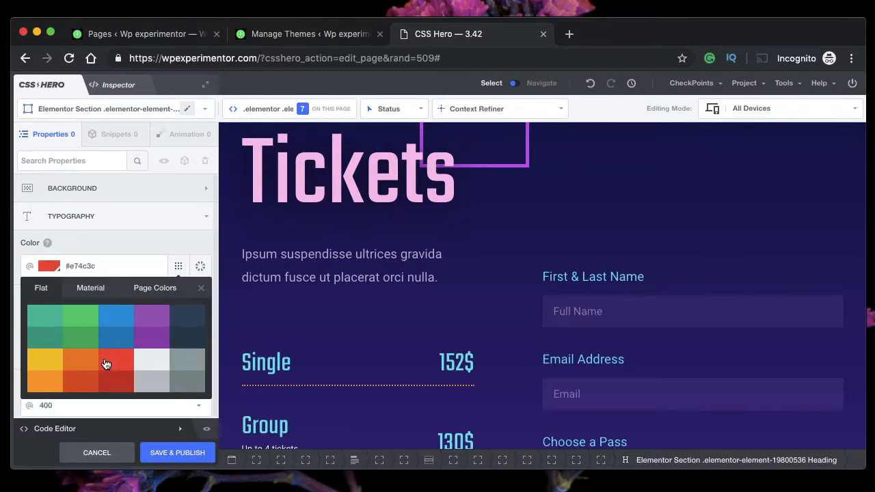
left_click(177, 270)
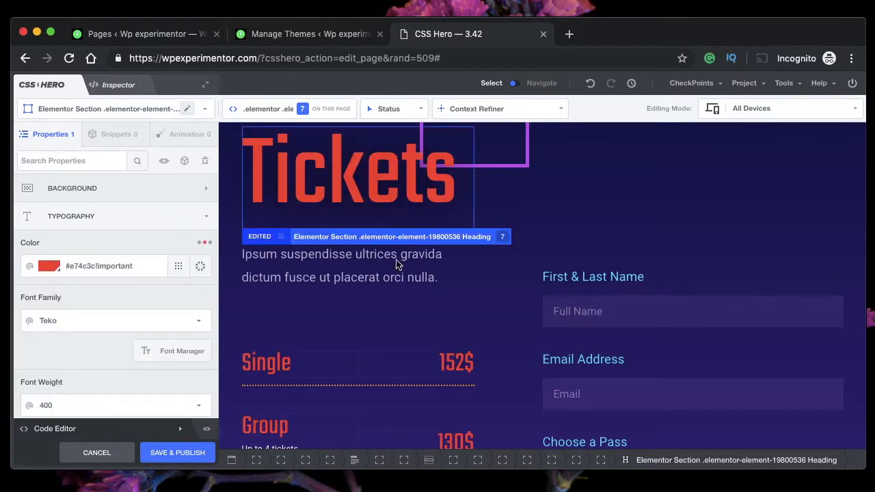
- Review the recolored headings across the page, and save and publish the changes
scroll(369, 251, "down", 10)
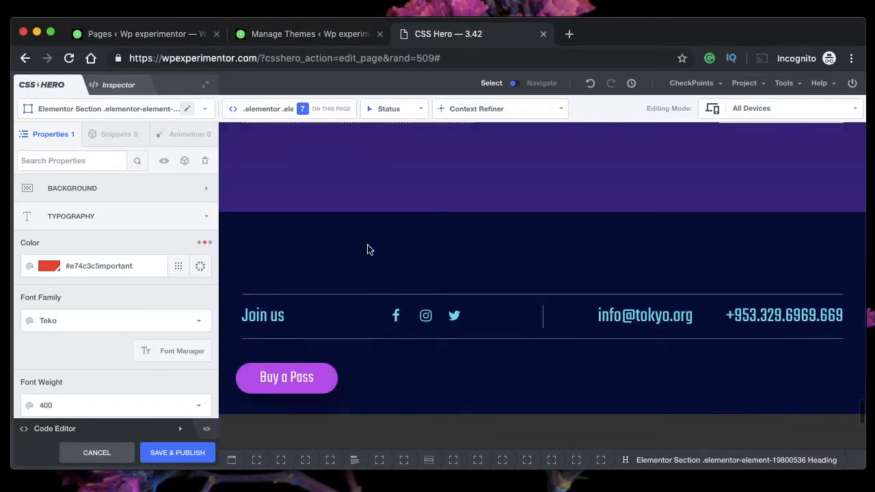
scroll(367, 249, "up", 15)
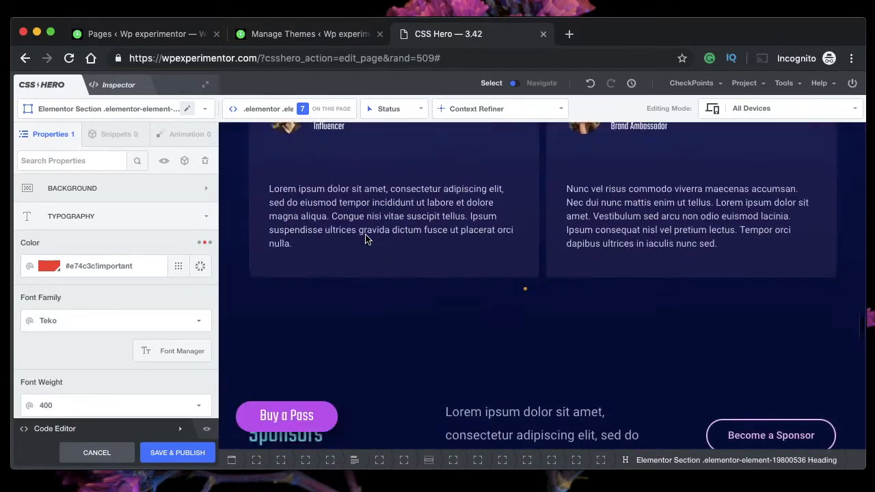
scroll(366, 236, "up", 15)
scroll(360, 226, "up", 10)
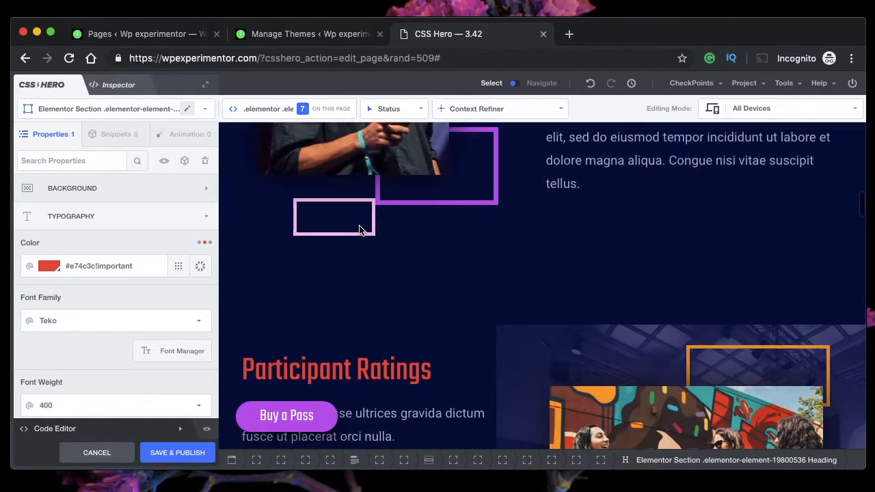
scroll(350, 371, "down", 8)
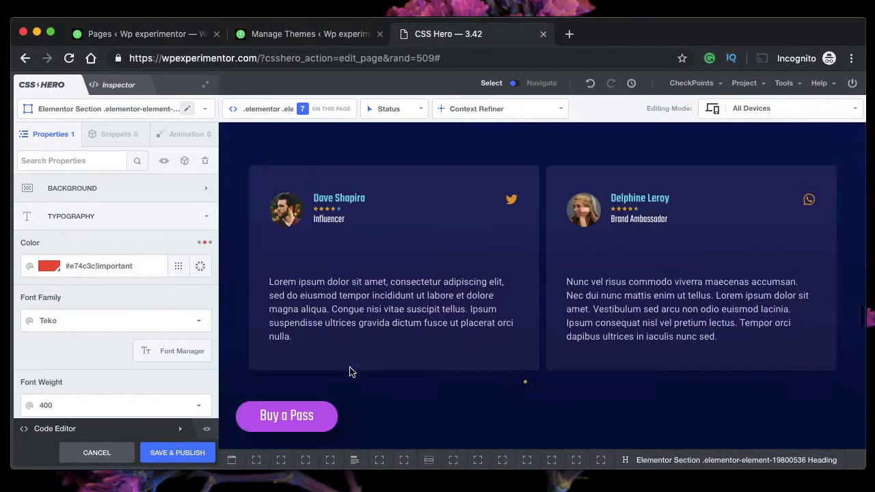
scroll(349, 371, "down", 12)
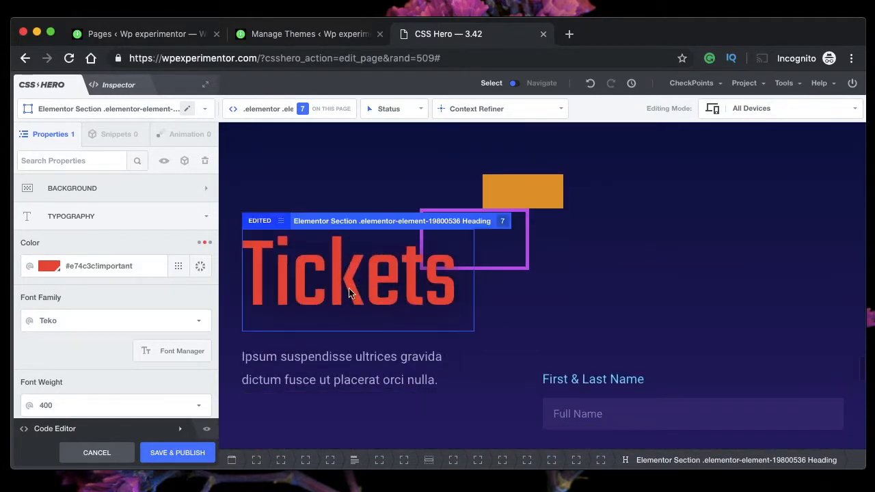
scroll(349, 292, "down", 4)
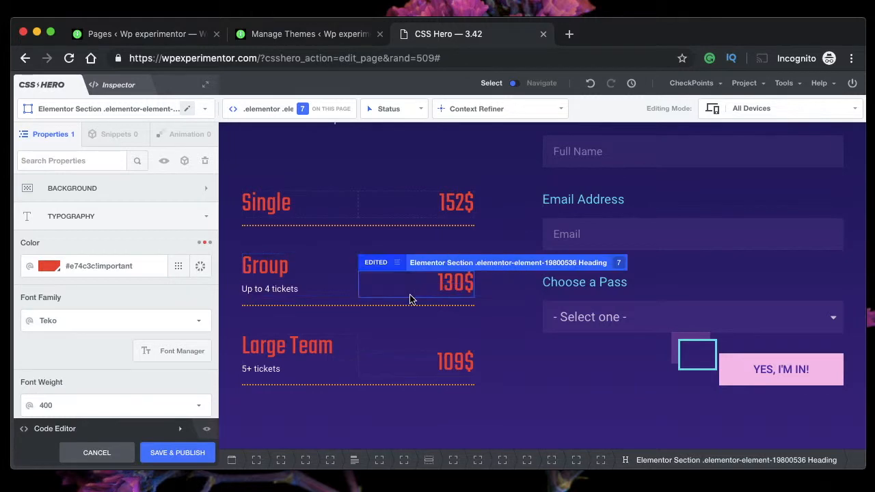
scroll(410, 299, "up", 15)
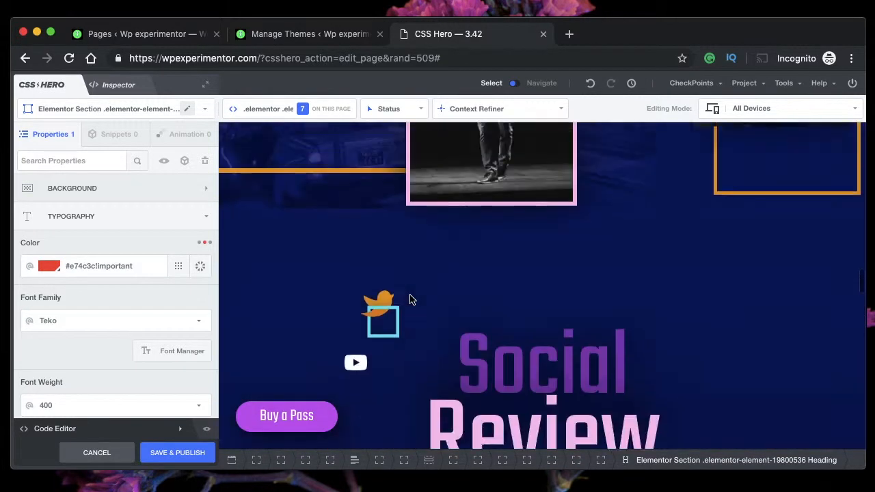
left_click(180, 459)
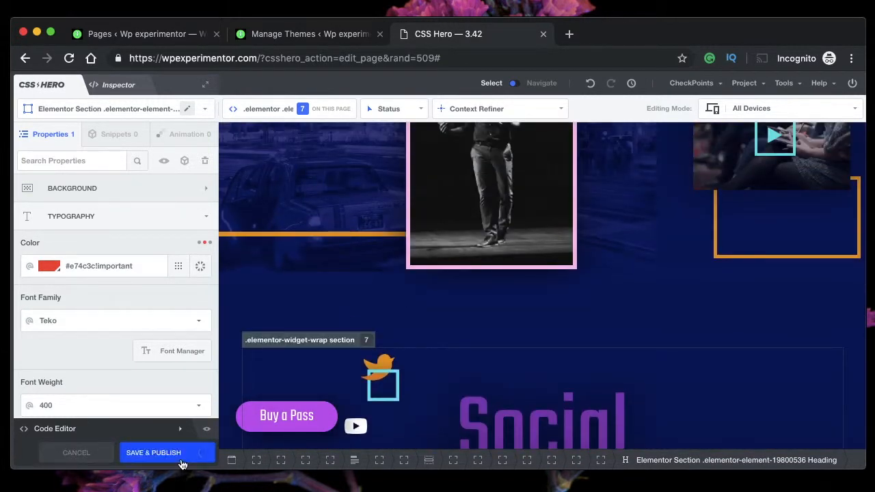
- Activate the Divi theme on the WordPress Themes page
left_click(320, 34)
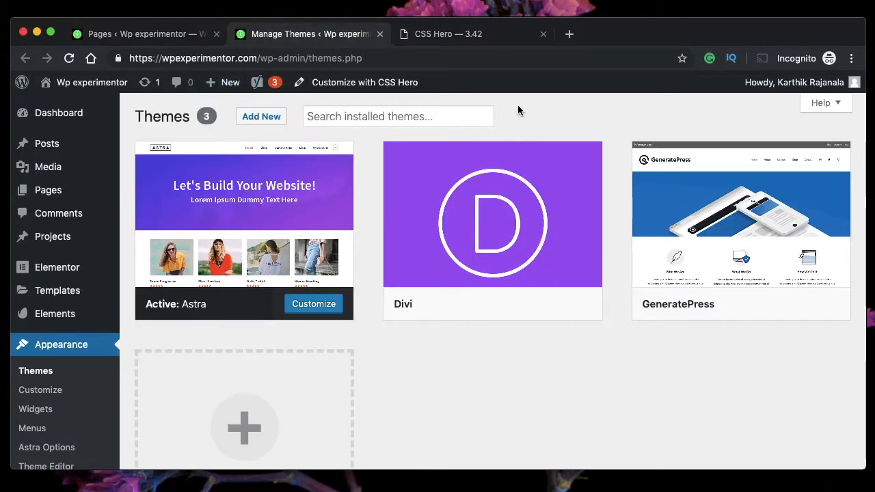
mouse_move(289, 191)
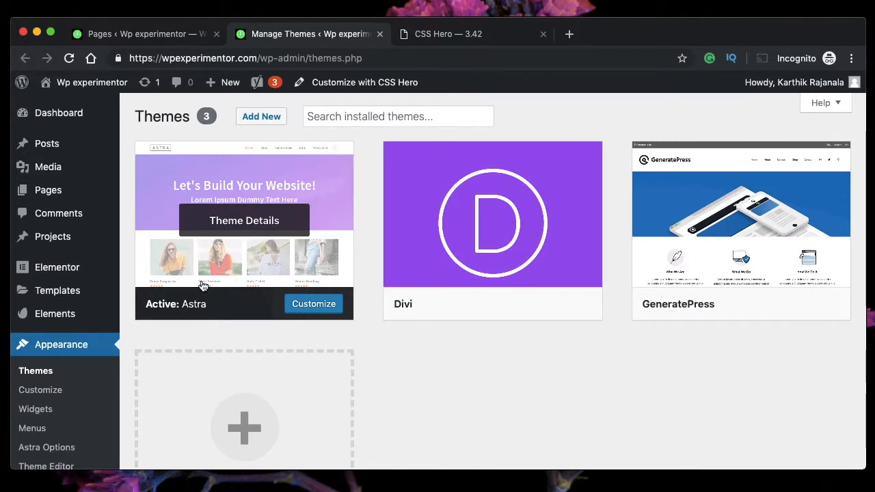
mouse_move(482, 279)
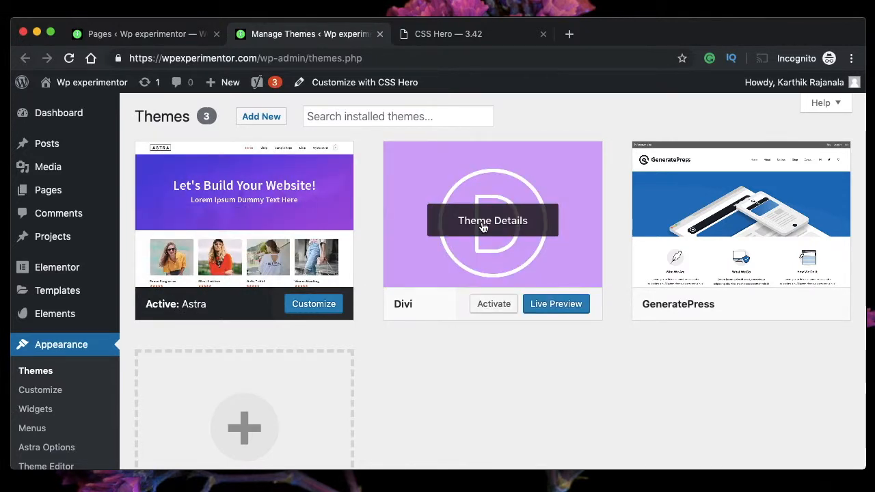
left_click(500, 308)
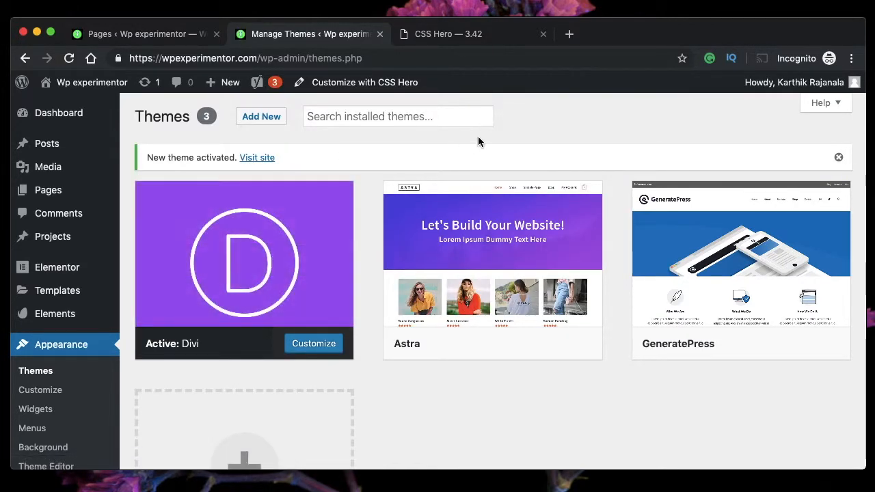
- Return to CSS Hero, check the Tickets section's heading colors, and reload the page under the Divi theme
left_click(443, 42)
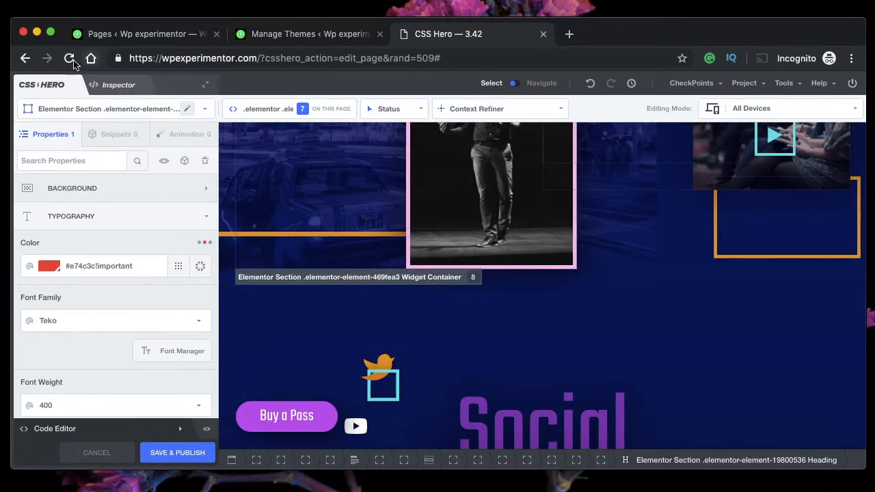
scroll(435, 247, "down", 10)
scroll(434, 247, "up", 5)
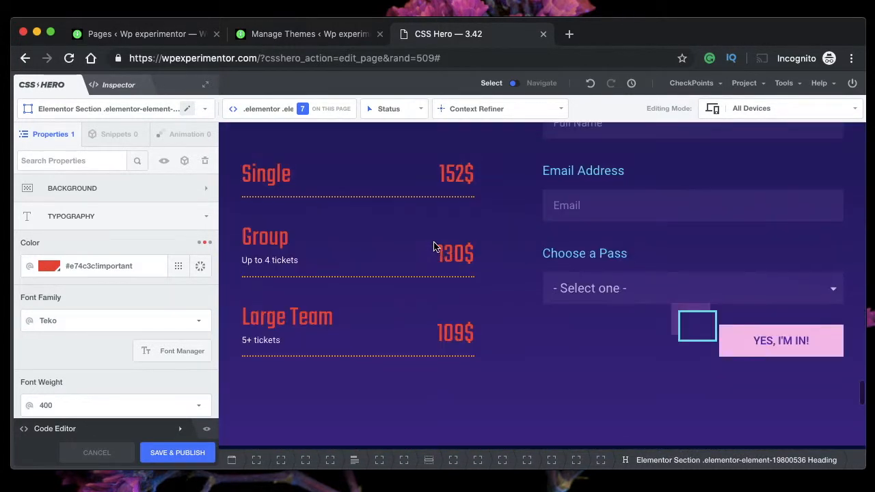
scroll(356, 219, "up", 2)
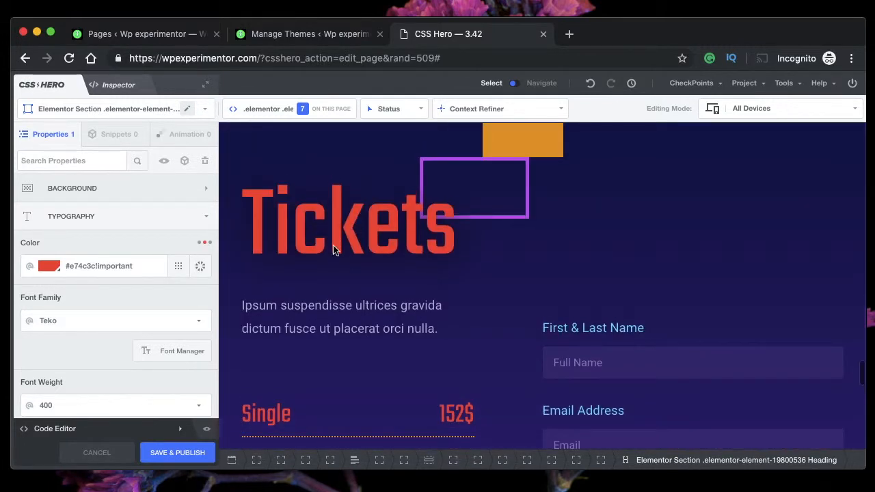
left_click(69, 59)
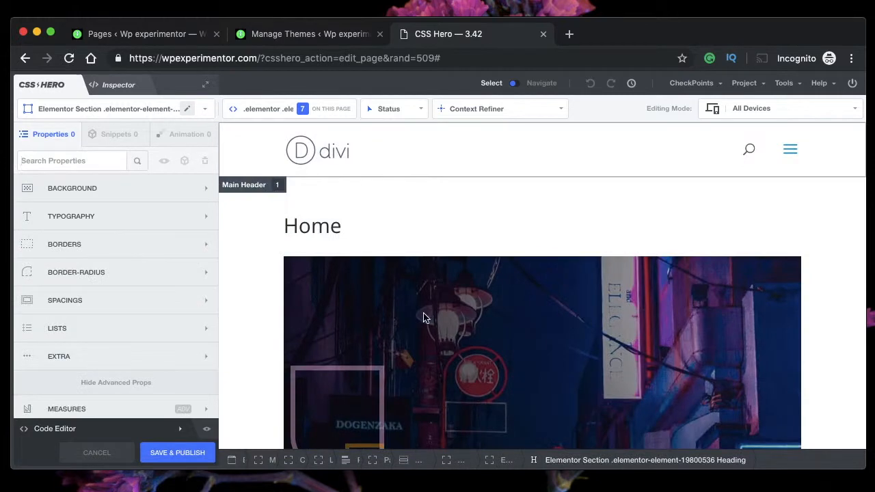
- Examine the page under Divi down to the Tickets section, and check the Inspector for saved CSS
scroll(423, 318, "down", 3)
scroll(423, 319, "up", 2)
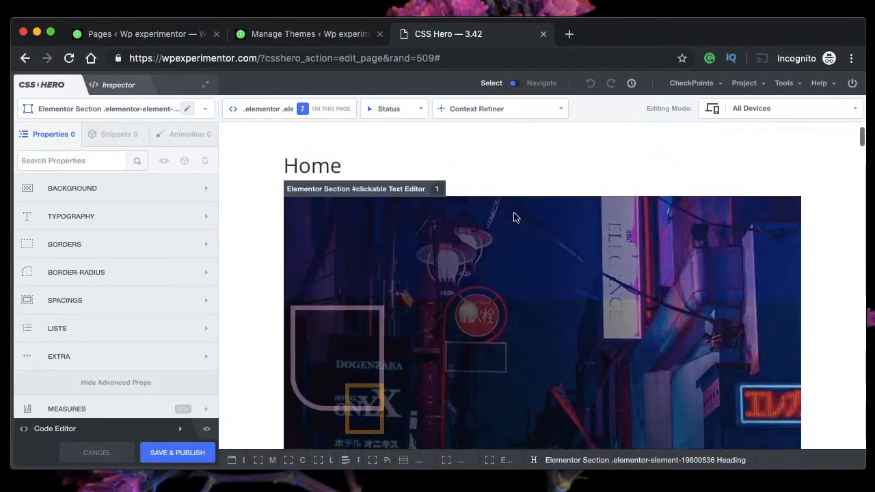
scroll(486, 326, "down", 3)
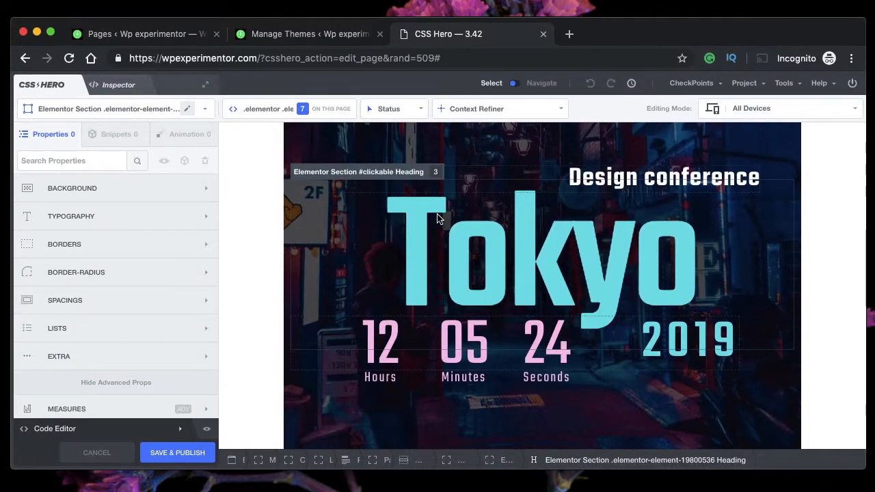
scroll(438, 218, "down", 8)
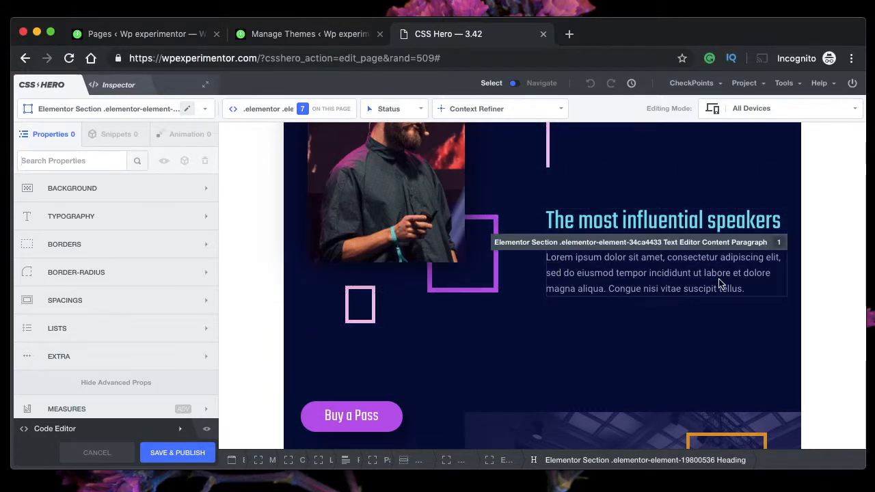
scroll(512, 346, "down", 15)
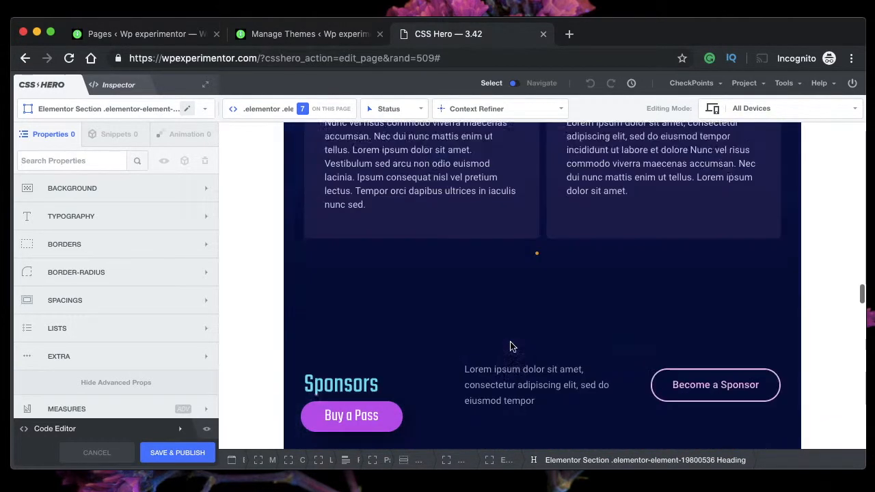
scroll(511, 346, "down", 10)
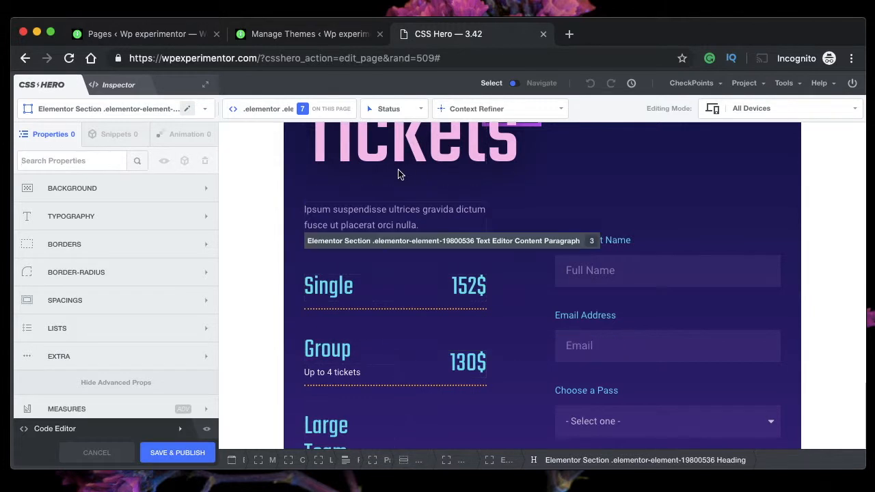
left_click(113, 92)
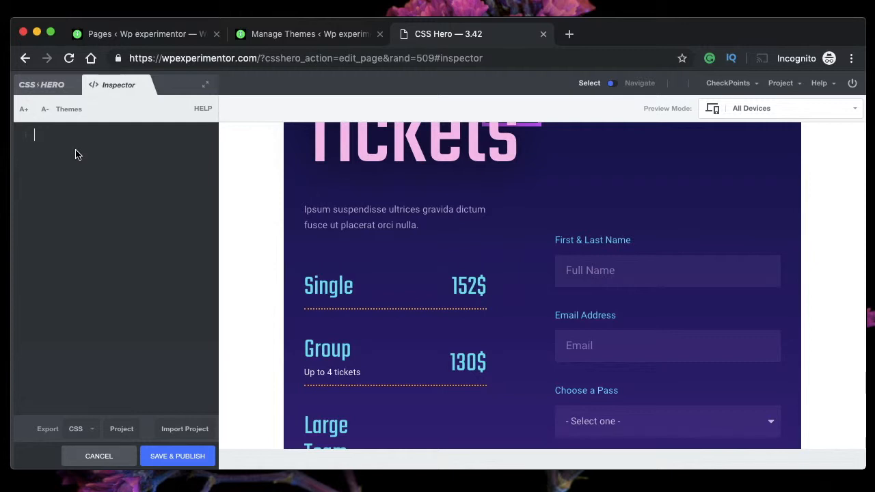
- Switch to the WordPress Themes page and activate the Astra theme again
left_click(309, 38)
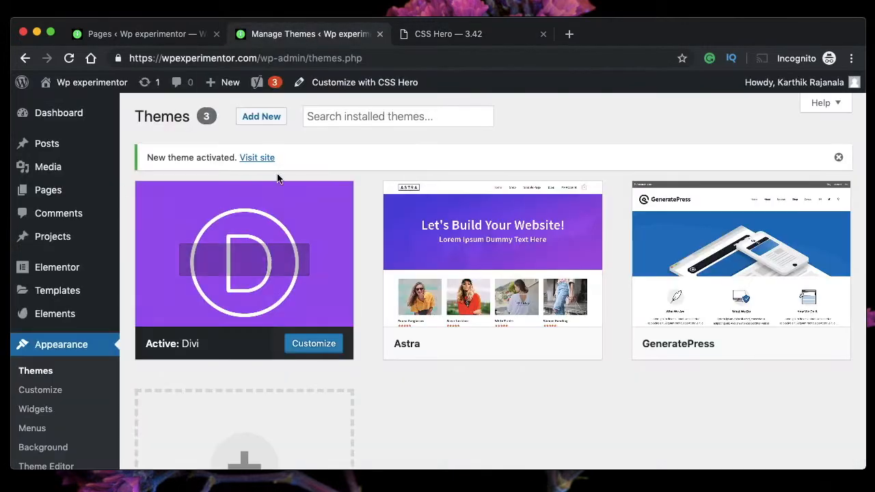
left_click(470, 36)
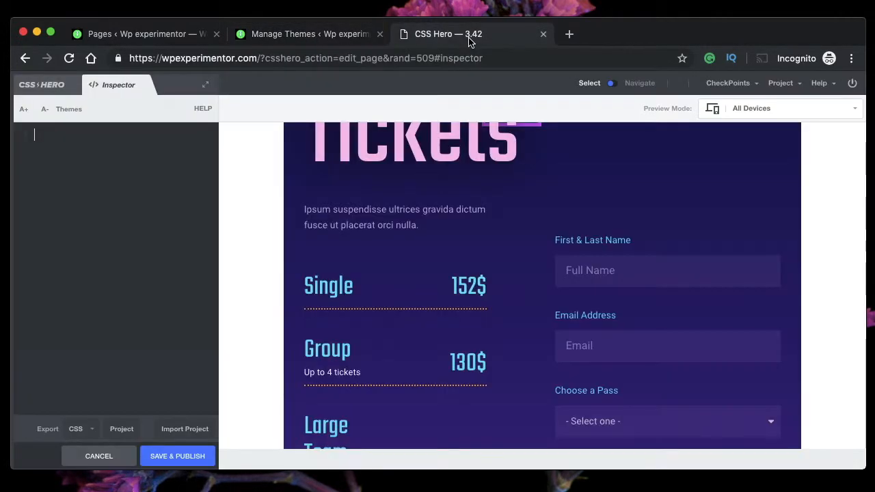
left_click(279, 41)
mouse_move(498, 287)
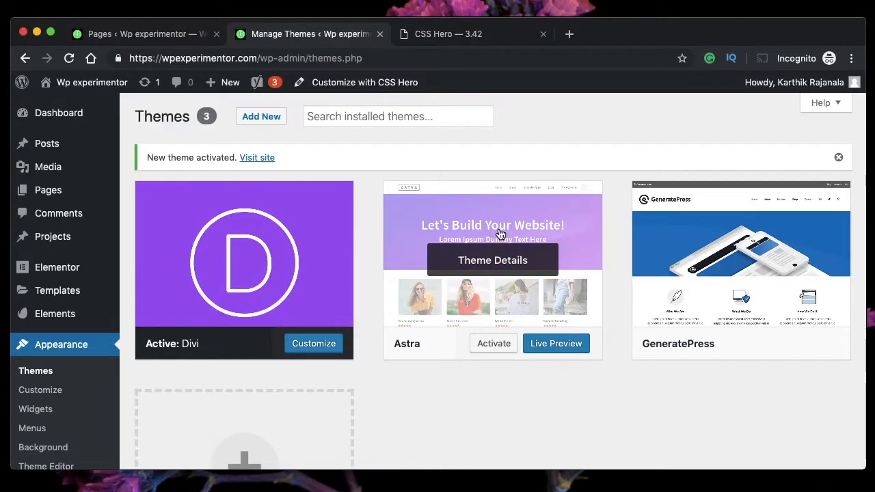
left_click(504, 344)
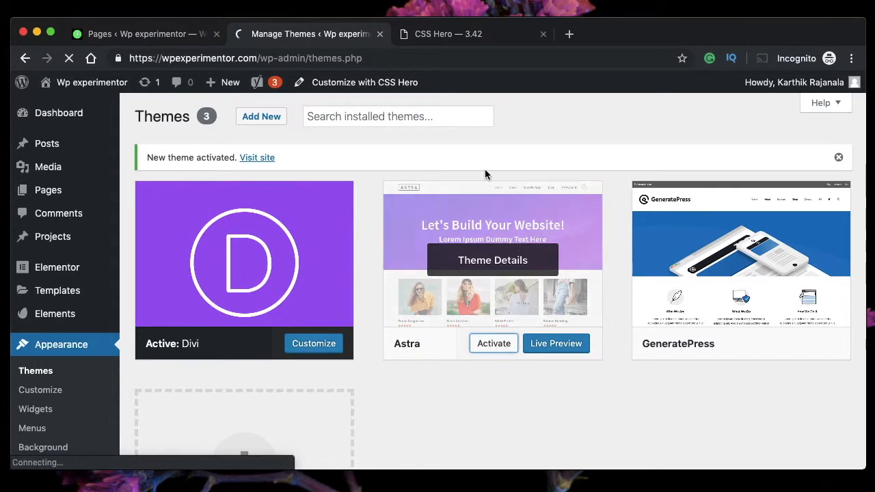
- Return to CSS Hero and reload the page under the Astra theme
left_click(447, 34)
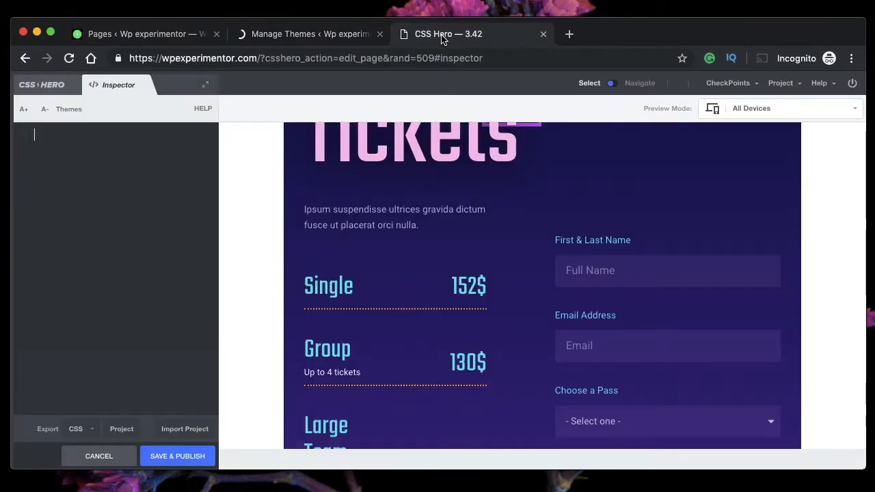
left_click(283, 35)
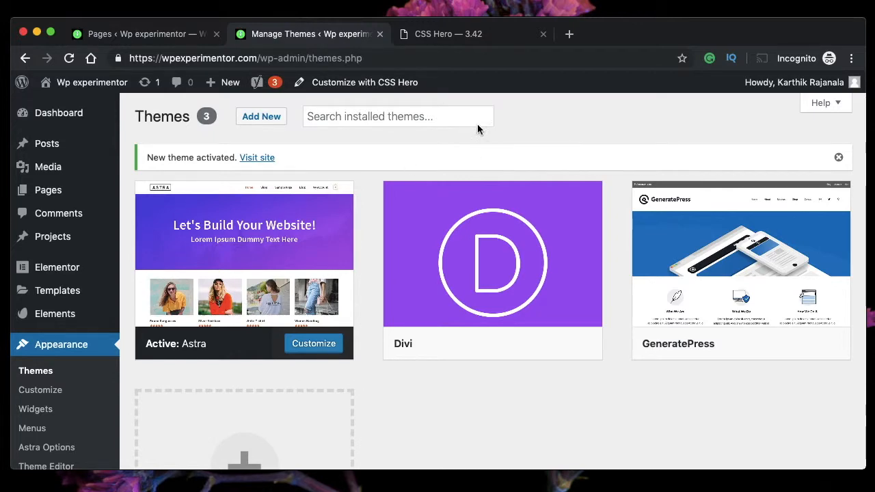
left_click(457, 34)
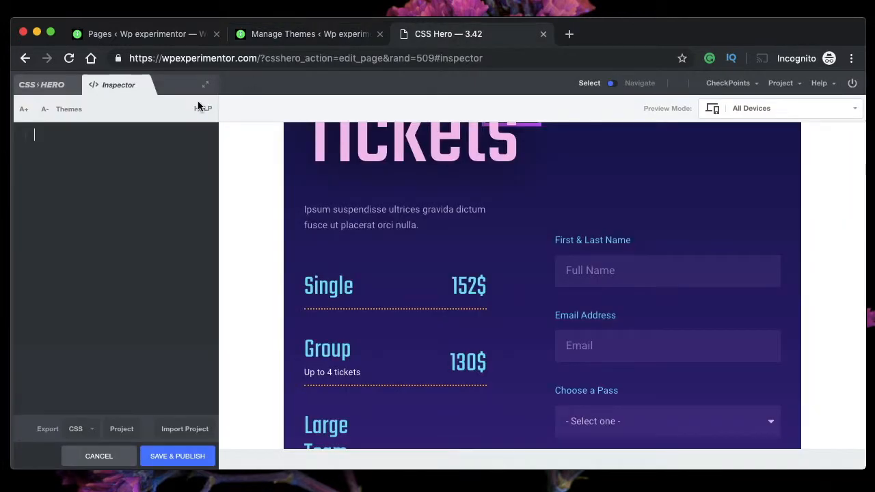
left_click(69, 59)
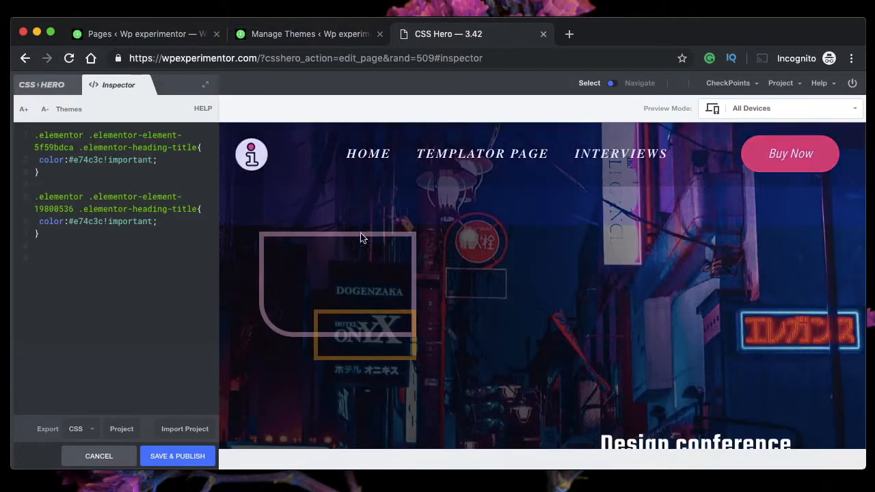
left_click(292, 35)
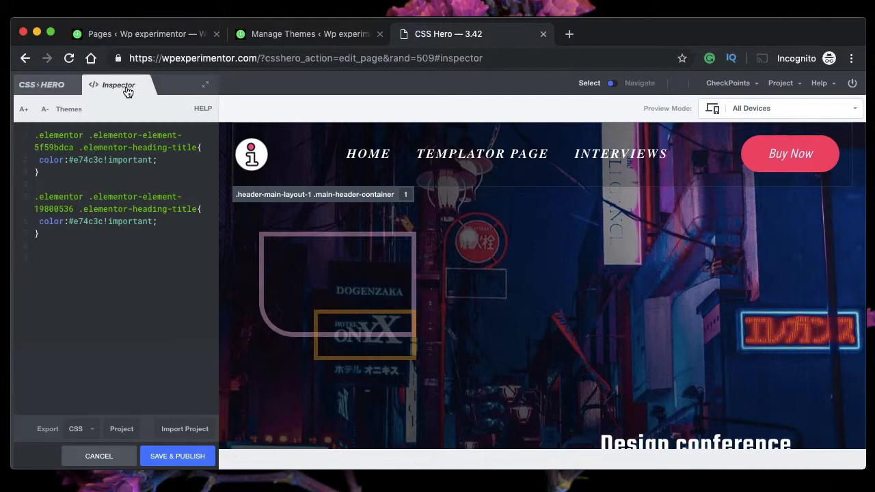
- Examine the heading colors down to the Tickets section under Astra, and check the saved CSS in the Inspector
left_click(56, 86)
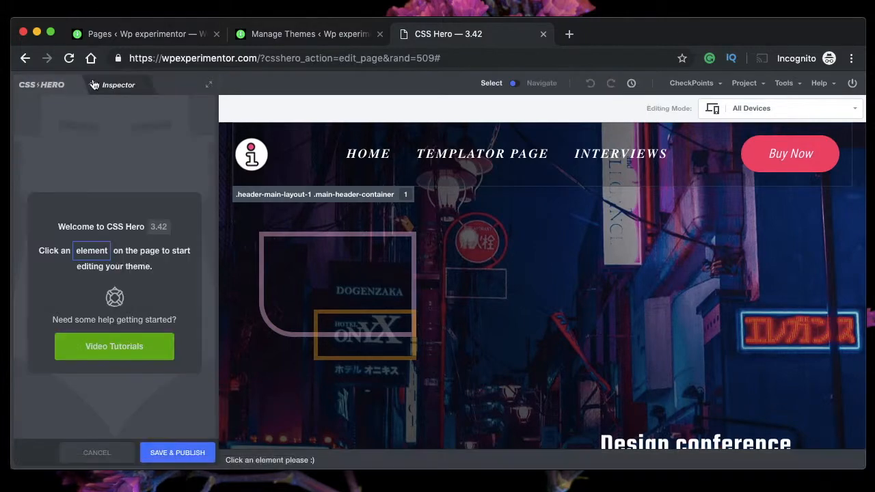
scroll(545, 280, "down", 20)
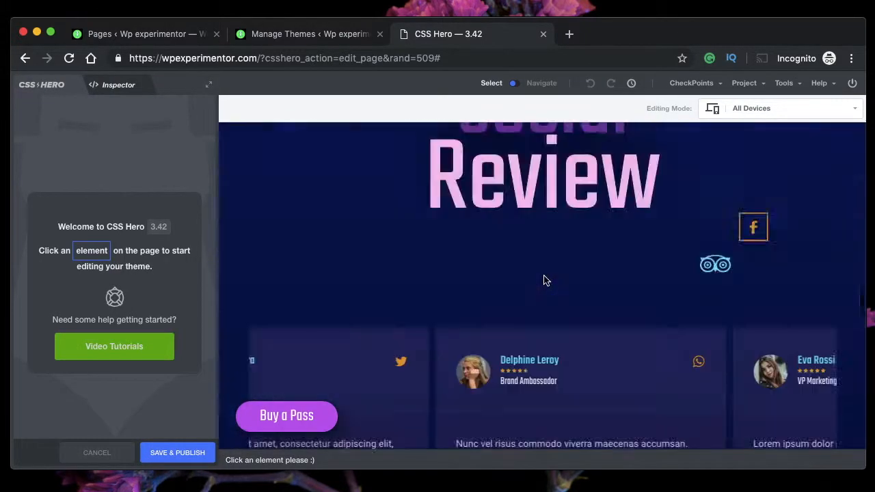
scroll(403, 310, "up", 3)
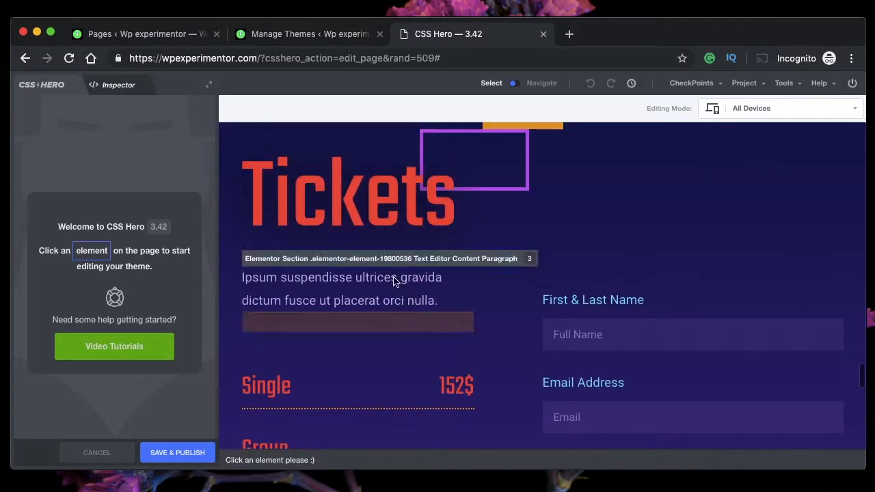
scroll(326, 391, "down", 10)
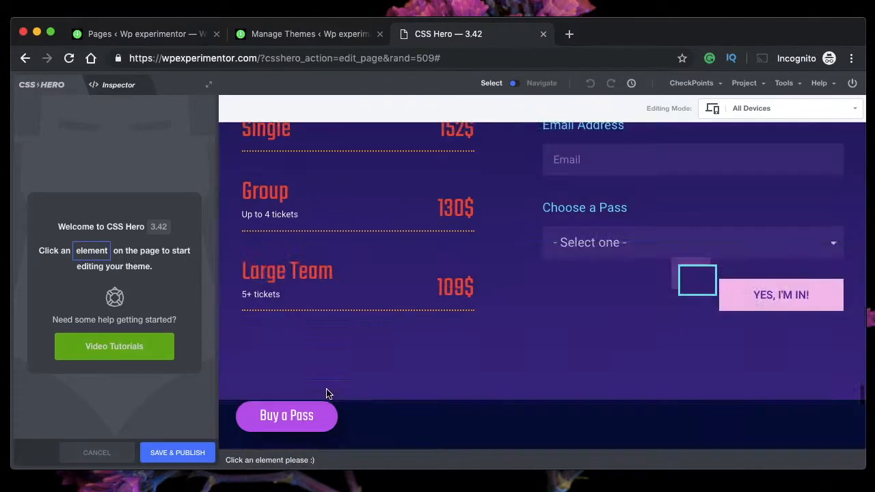
scroll(328, 394, "up", 8)
scroll(326, 394, "up", 1)
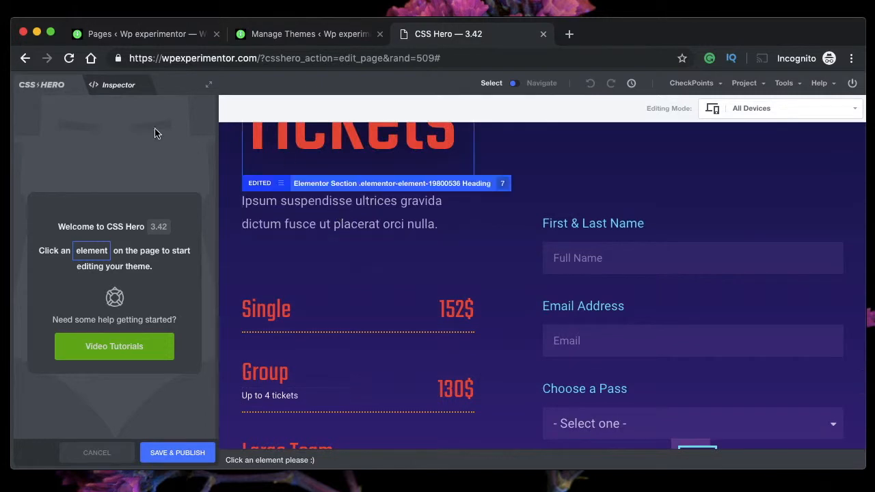
left_click(109, 86)
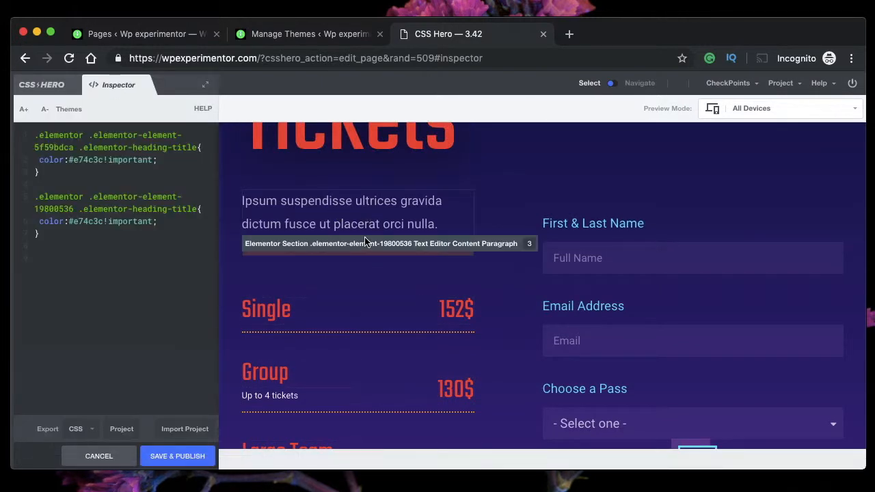
- Check which theme is active in WordPress, and review the page above the Tickets section alongside its Inspector CSS
left_click(294, 35)
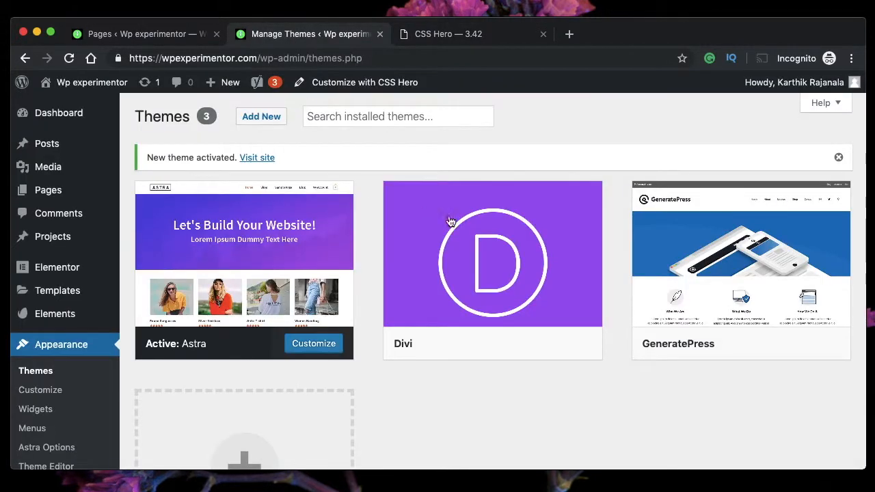
left_click(436, 37)
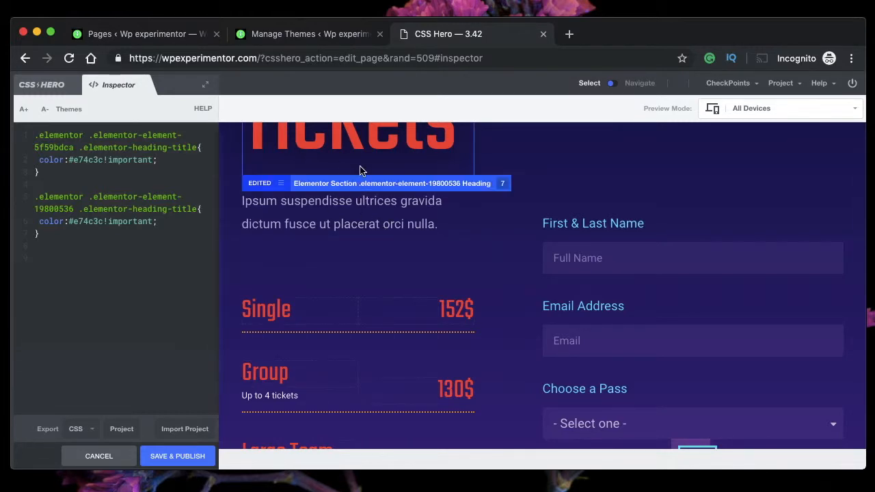
scroll(360, 170, "up", 15)
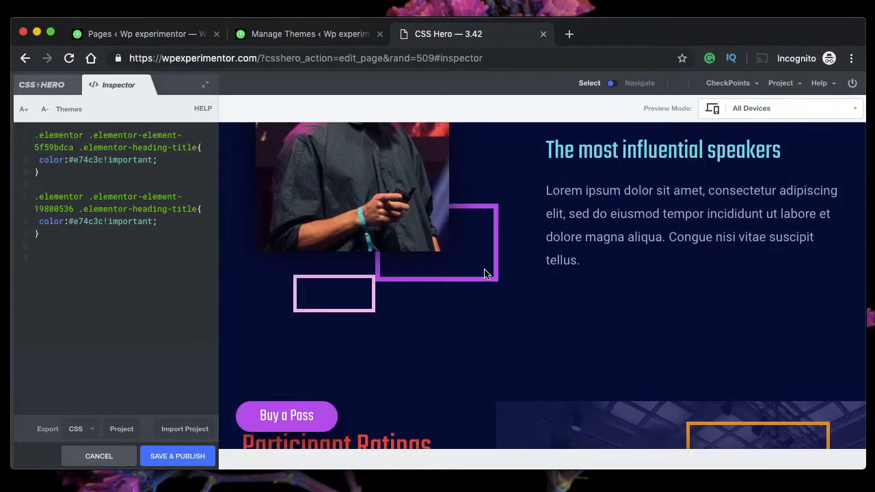
scroll(485, 273, "up", 5)
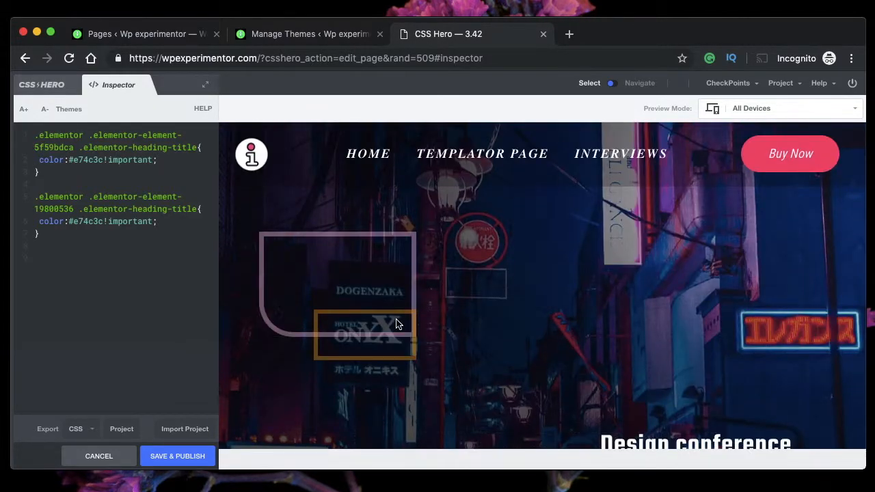
scroll(398, 323, "down", 6)
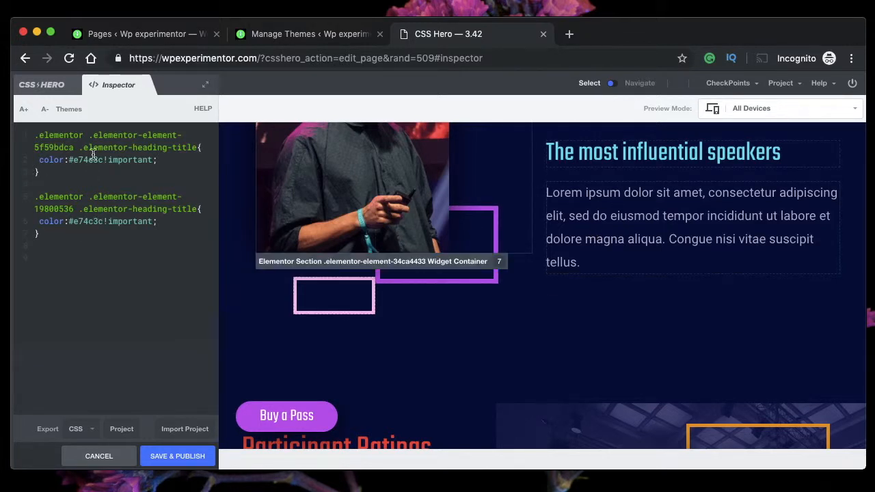
left_click(49, 84)
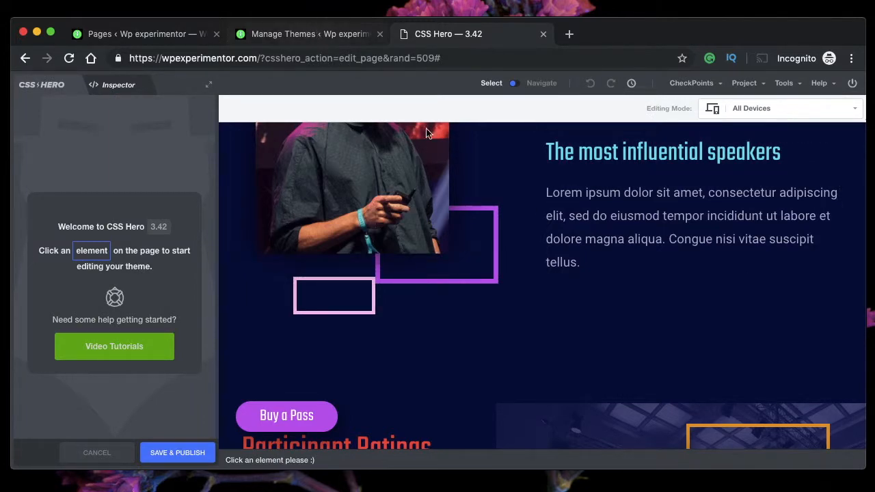
scroll(550, 246, "up", 10)
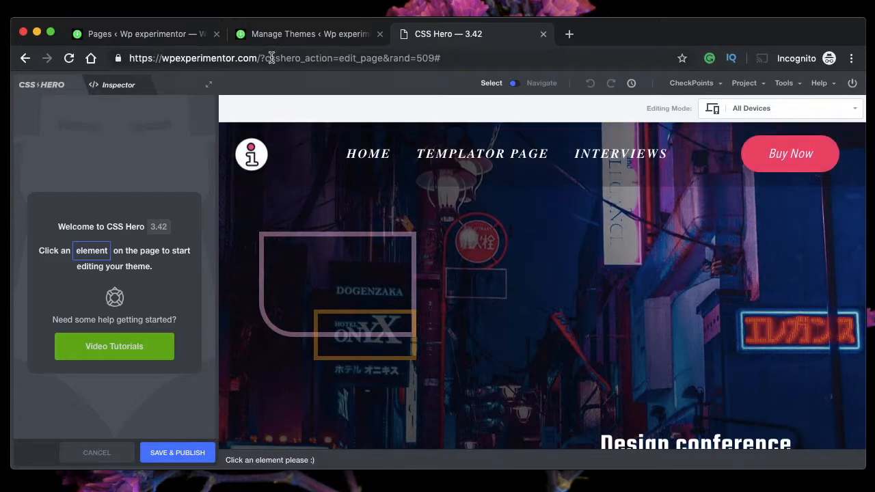
- Activate the GeneratePress theme in WordPress and reload the CSS Hero page under it
left_click(267, 34)
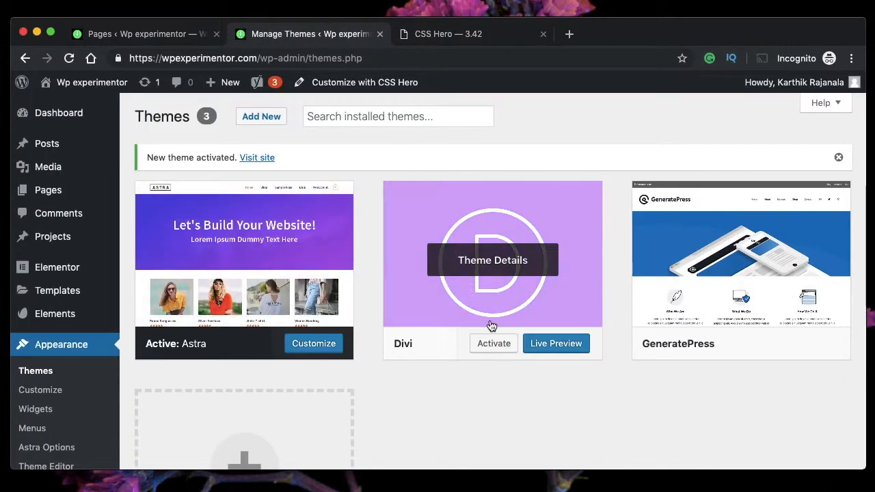
left_click(750, 343)
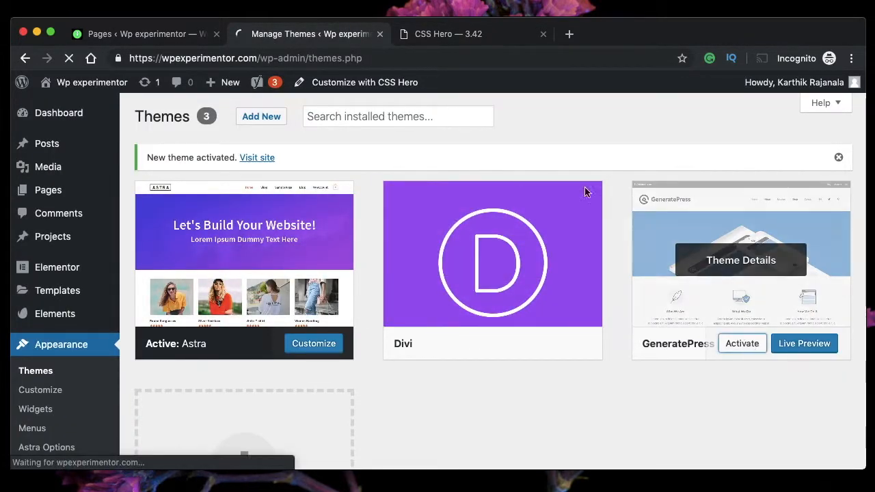
left_click(458, 34)
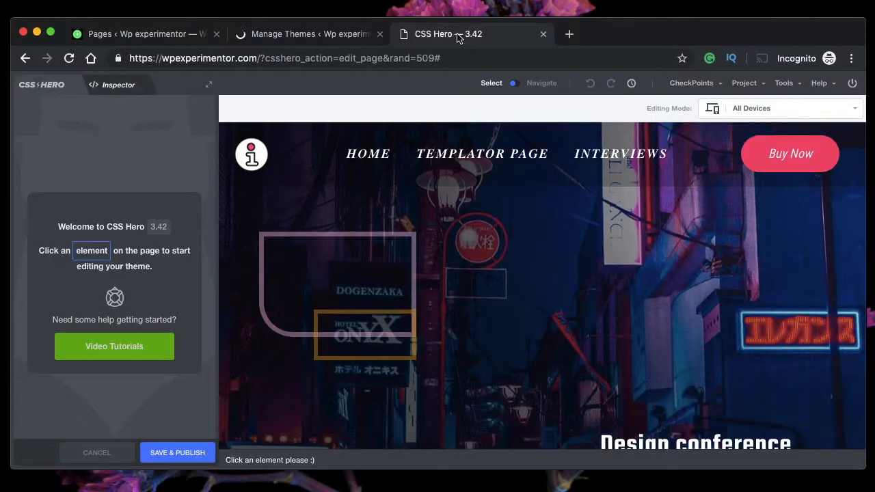
left_click(69, 58)
left_click(308, 36)
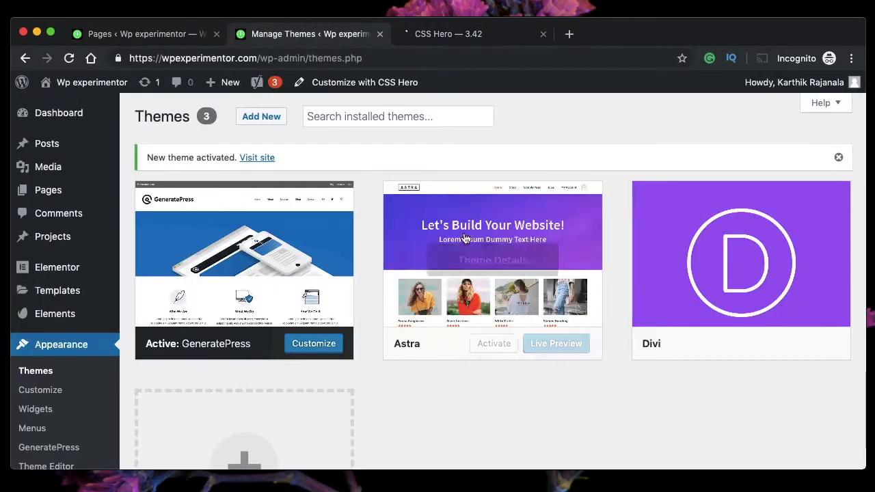
left_click(453, 32)
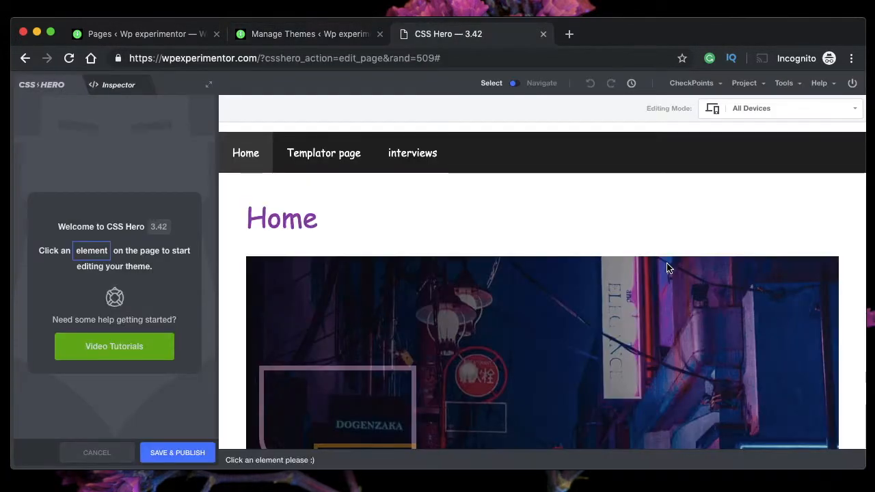
- Examine the page under GeneratePress from the site header through the Social Review section to the footer
scroll(666, 267, "up", 2)
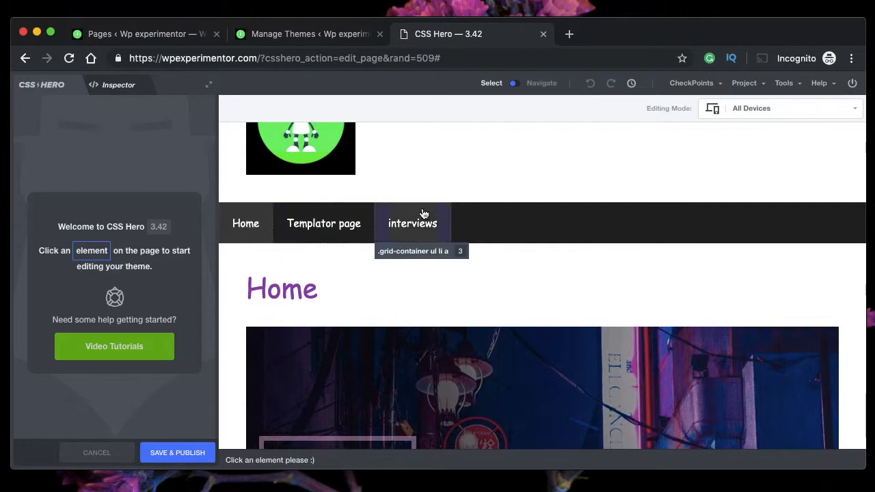
scroll(319, 176, "up", 2)
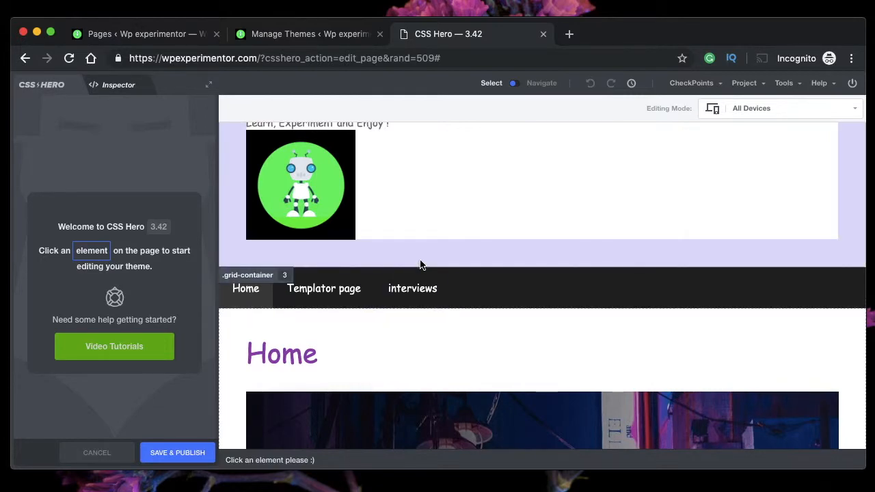
scroll(420, 265, "down", 5)
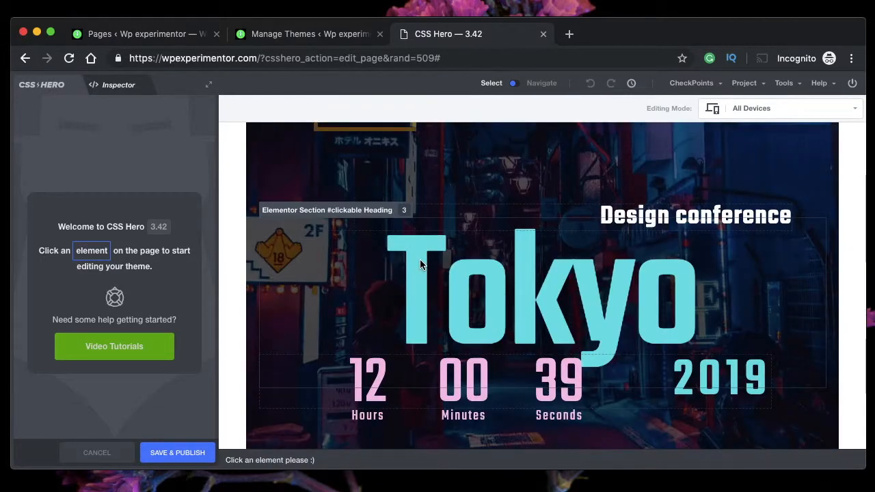
scroll(420, 265, "down", 10)
scroll(420, 265, "down", 5)
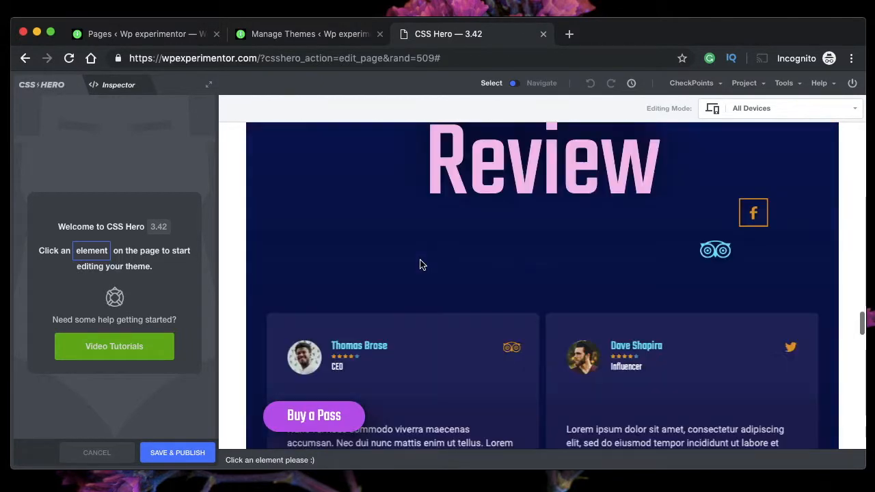
scroll(420, 265, "up", 3)
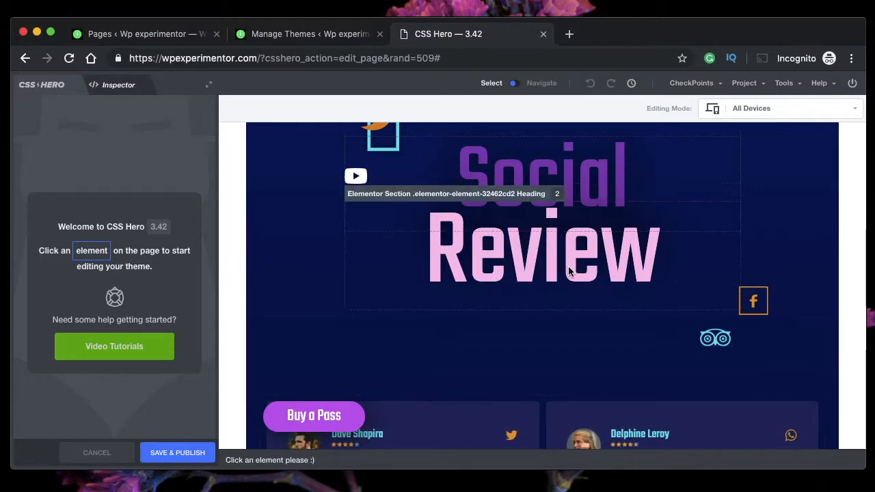
scroll(568, 271, "down", 20)
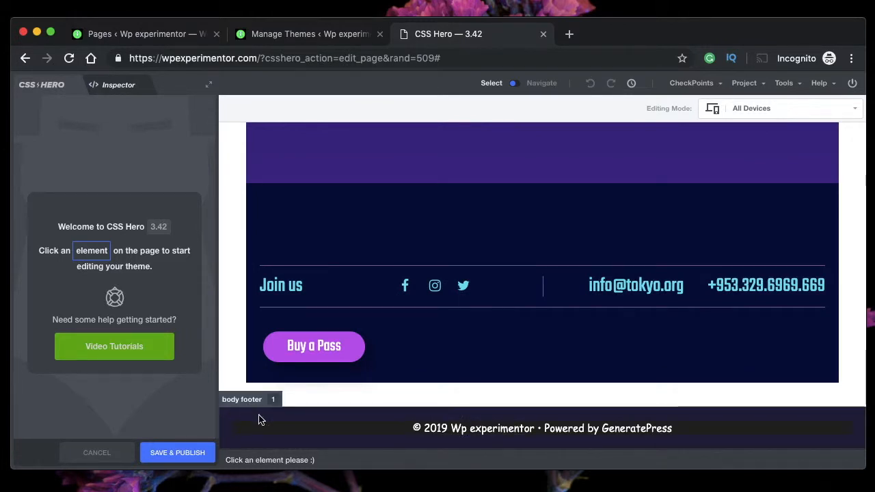
- Reactivate the Astra theme in place of GeneratePress on the WordPress Themes page
left_click(293, 34)
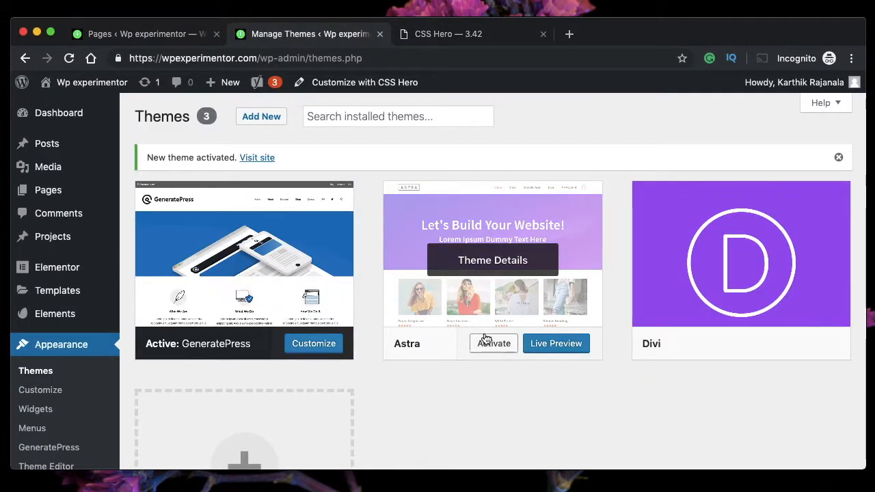
left_click(498, 347)
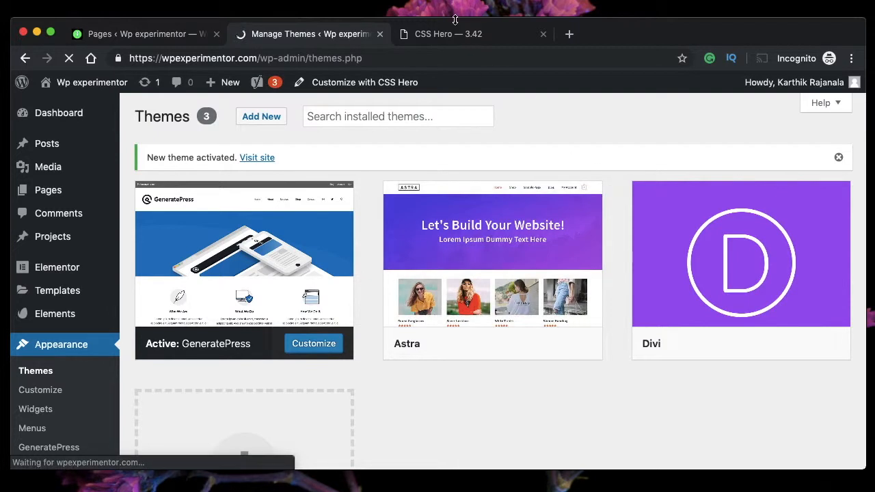
- Confirm the theme switch on the WordPress Themes page and dismiss the theme activation notice
left_click(436, 33)
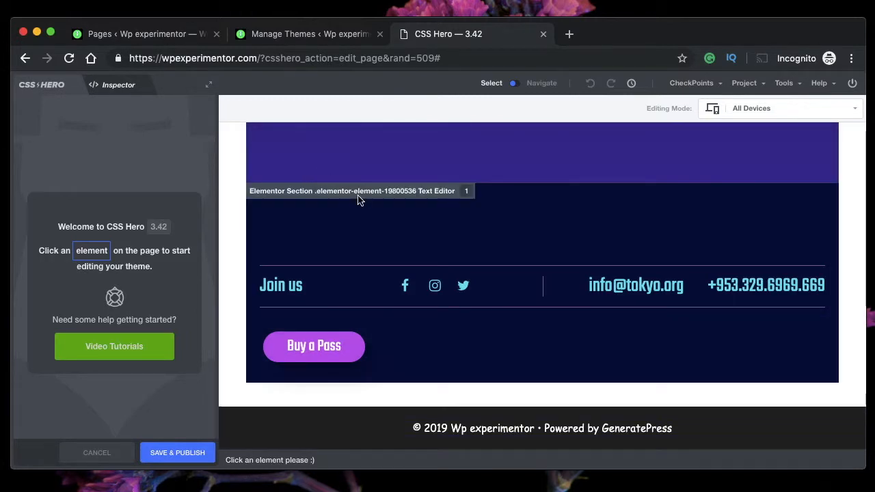
left_click(276, 34)
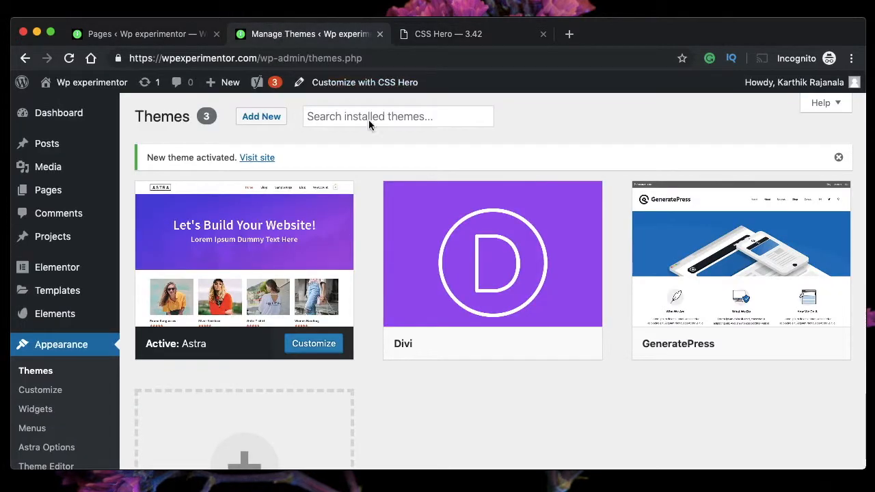
left_click(838, 157)
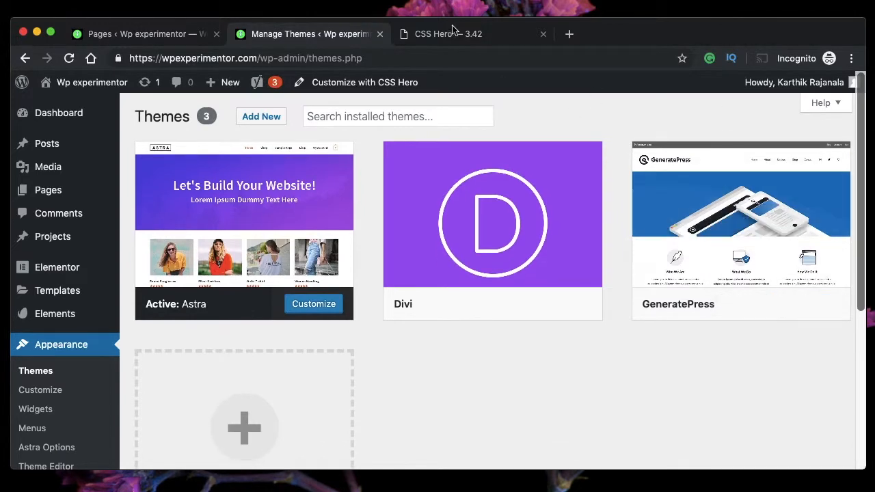
- Compare the page in CSS Hero, from its footer up to the site header, with the active theme on the WordPress Themes page
left_click(455, 35)
left_click(303, 35)
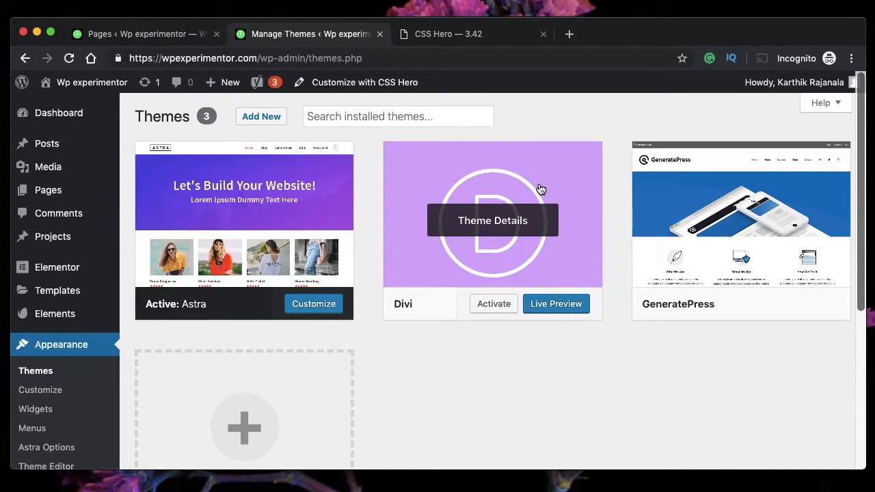
left_click(458, 36)
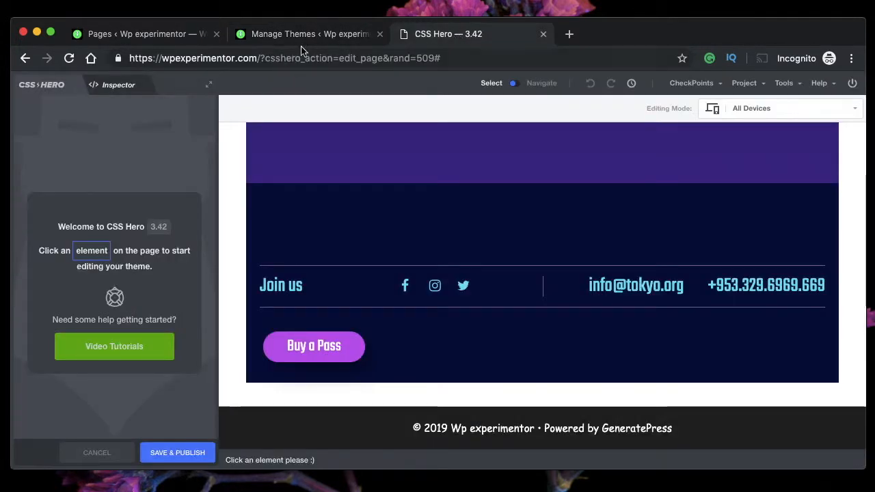
left_click(317, 34)
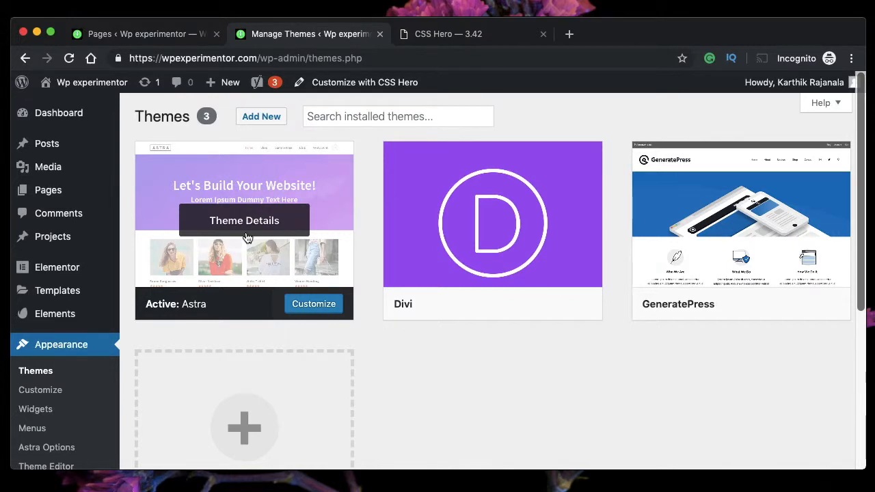
left_click(457, 36)
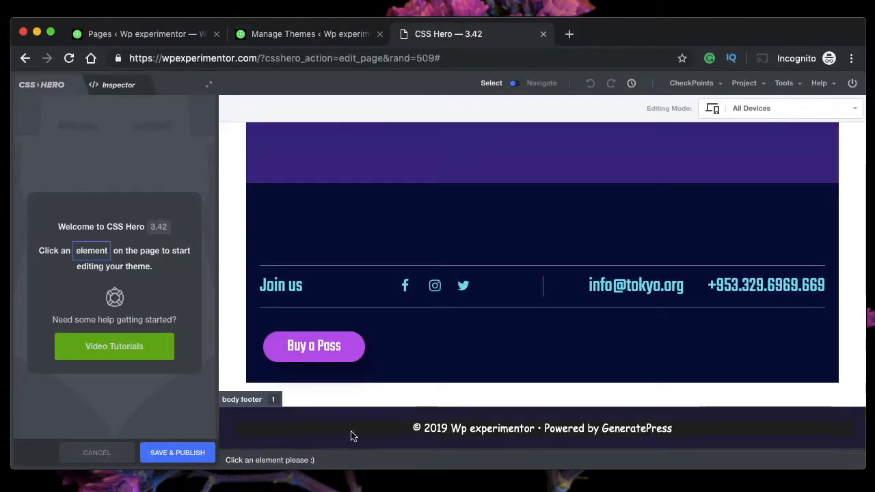
left_click(305, 38)
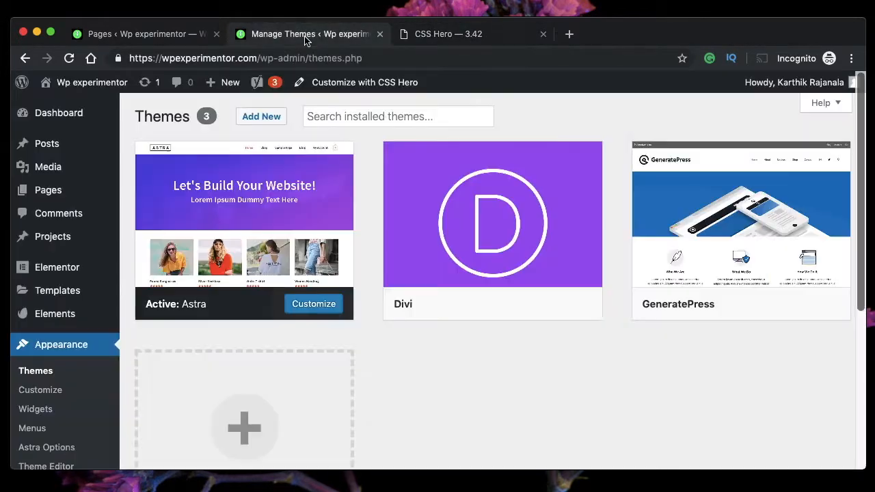
left_click(455, 36)
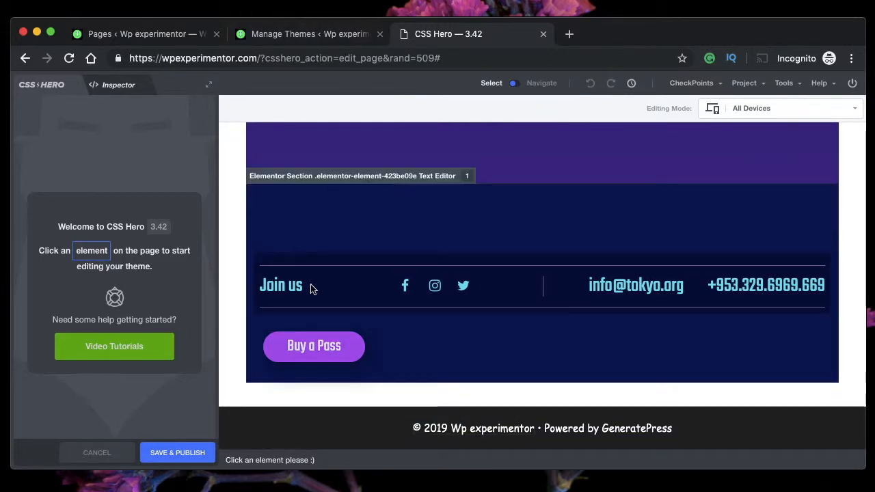
scroll(425, 369, "up", 15)
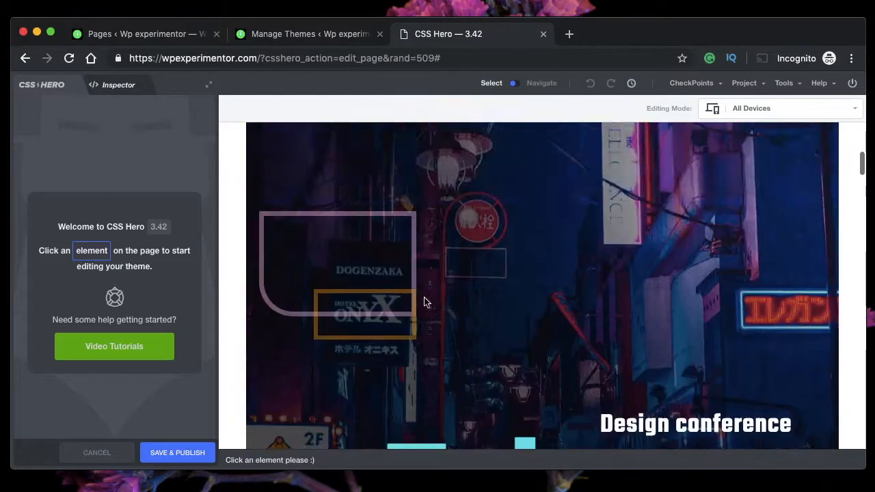
scroll(362, 173, "up", 5)
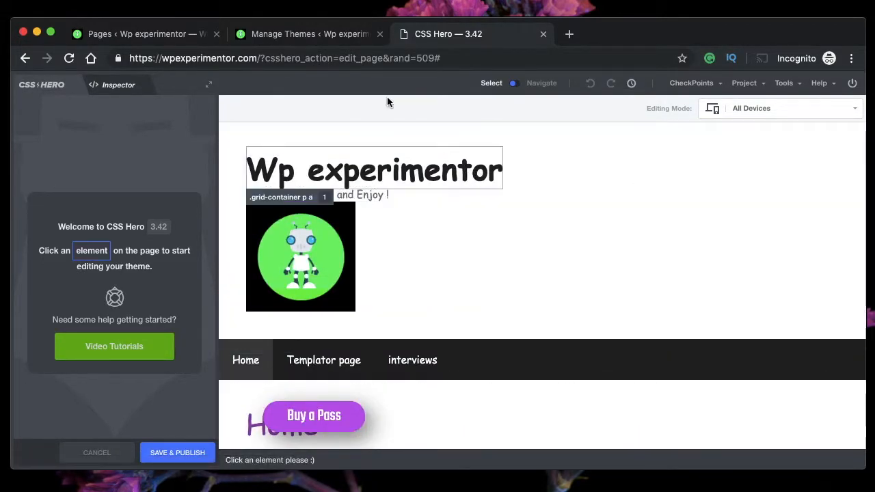
left_click(296, 37)
mouse_move(263, 177)
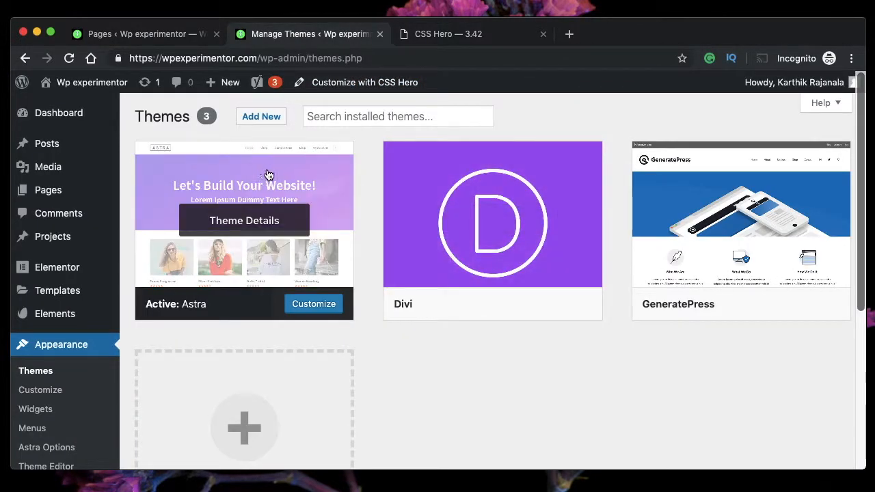